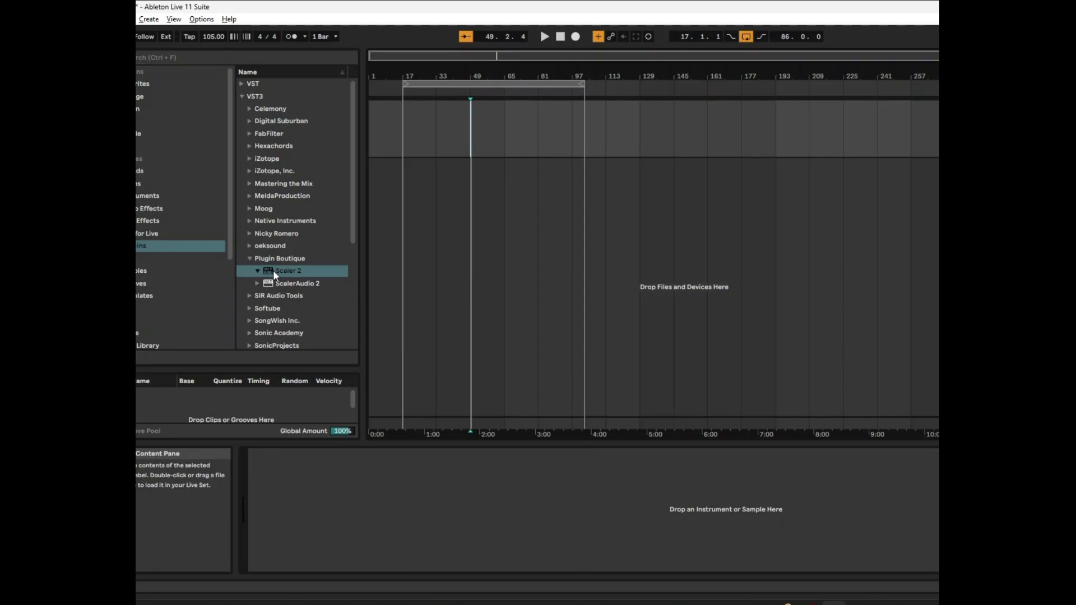
# Step: Select Scaler 2 in the Plugin Boutique VST3 browser to load it on a MIDI track
pyautogui.click(274, 270)
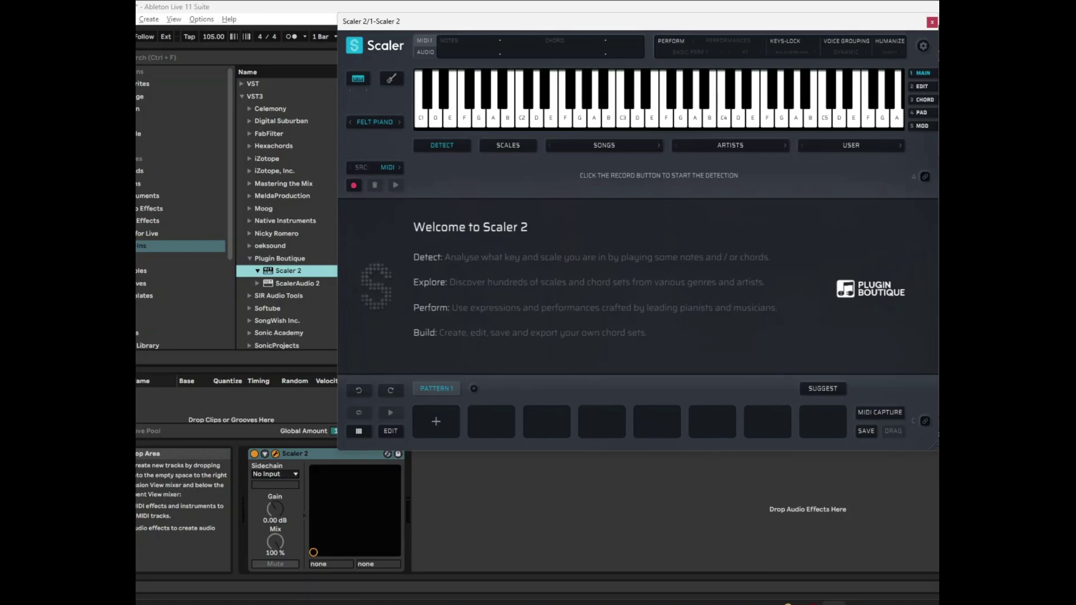
# Step: Add another Scaler 2 MIDI track, then reopen the first track's Scaler window
pyautogui.click(932, 22)
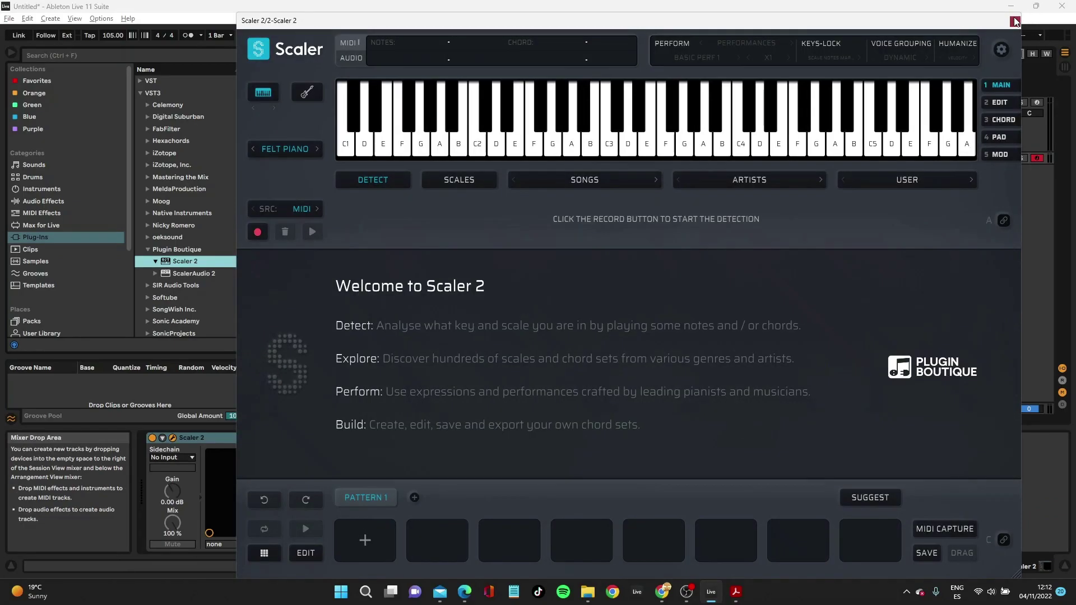
pyautogui.click(1015, 21)
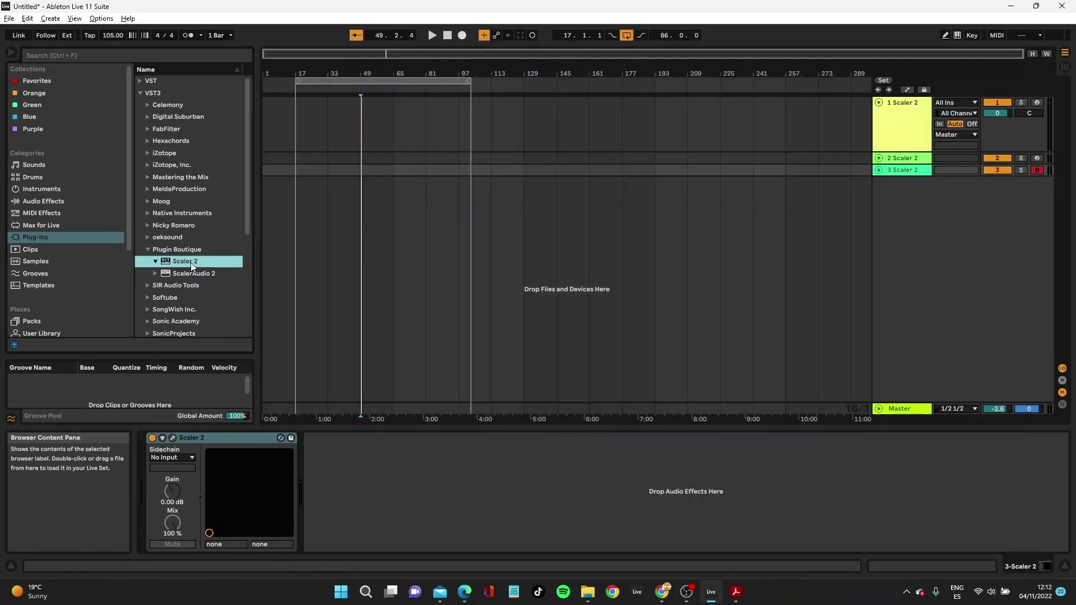
pyautogui.moveTo(191, 262); pyautogui.dragTo(912, 242)
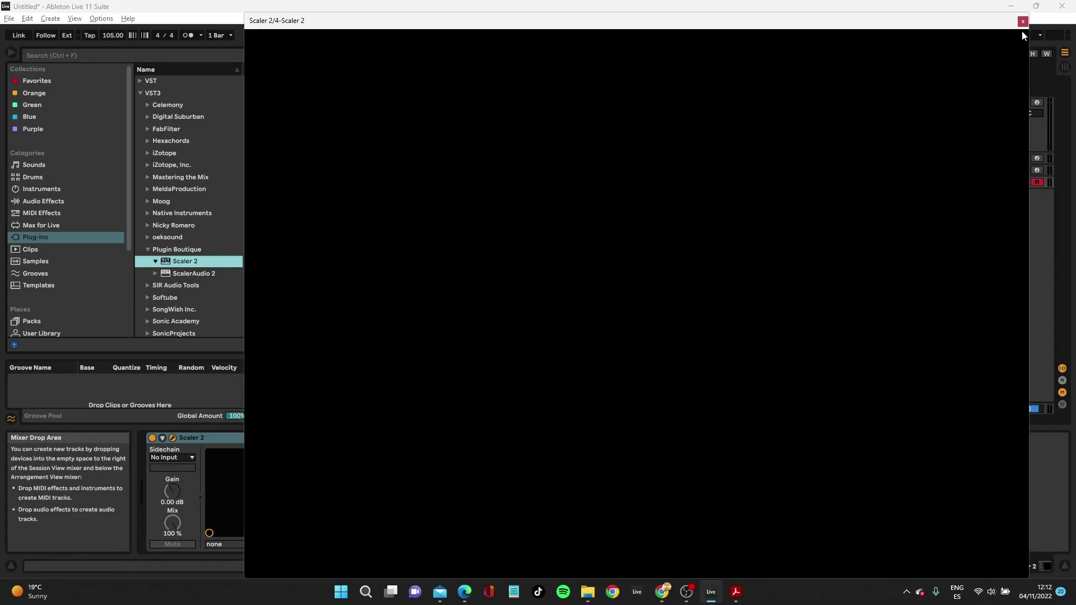
pyautogui.click(1017, 23)
pyautogui.click(883, 127)
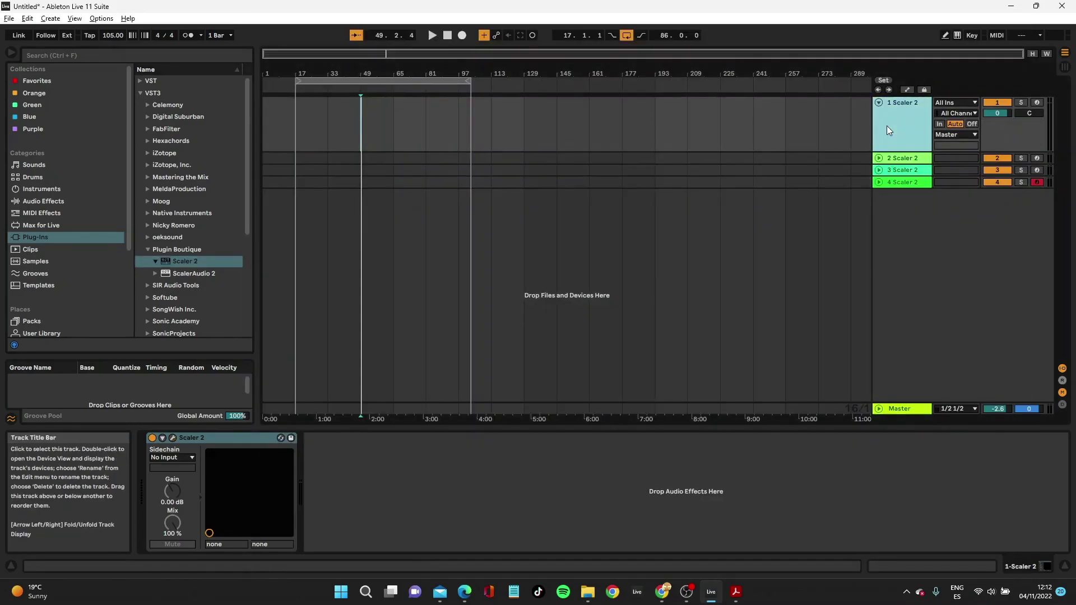
pyautogui.click(173, 438)
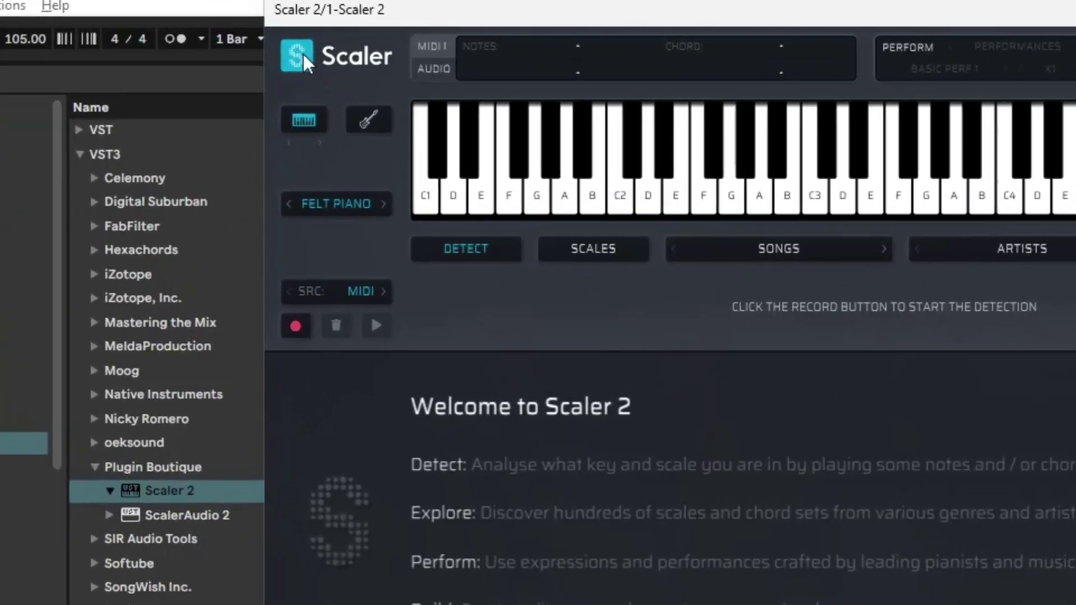
# Step: Turn on Live Sync – Progression Builder in Scaler's Sync settings and start it
pyautogui.click(282, 48)
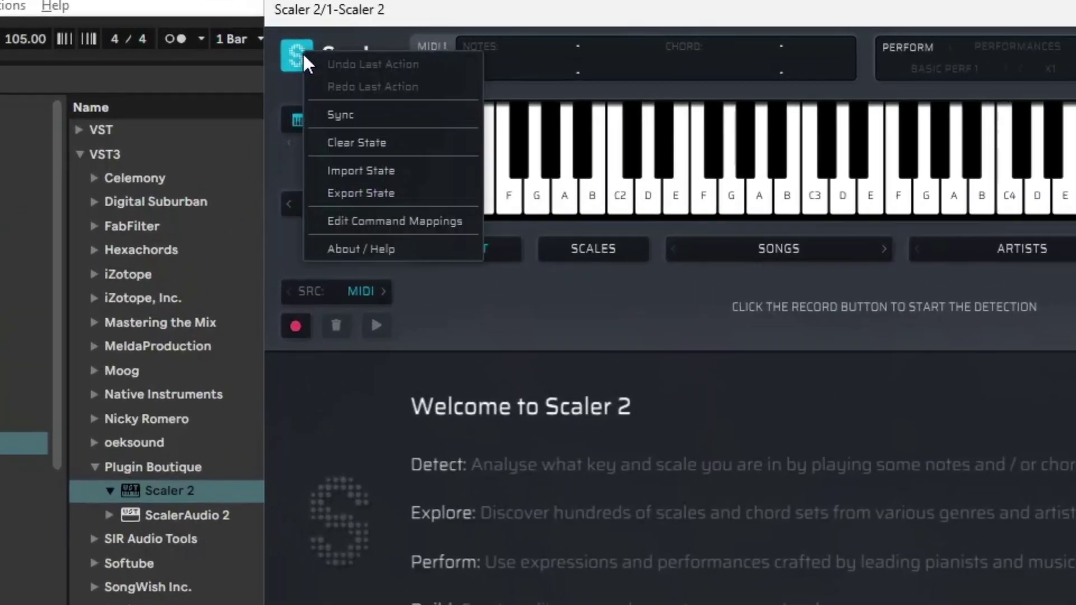
pyautogui.click(354, 109)
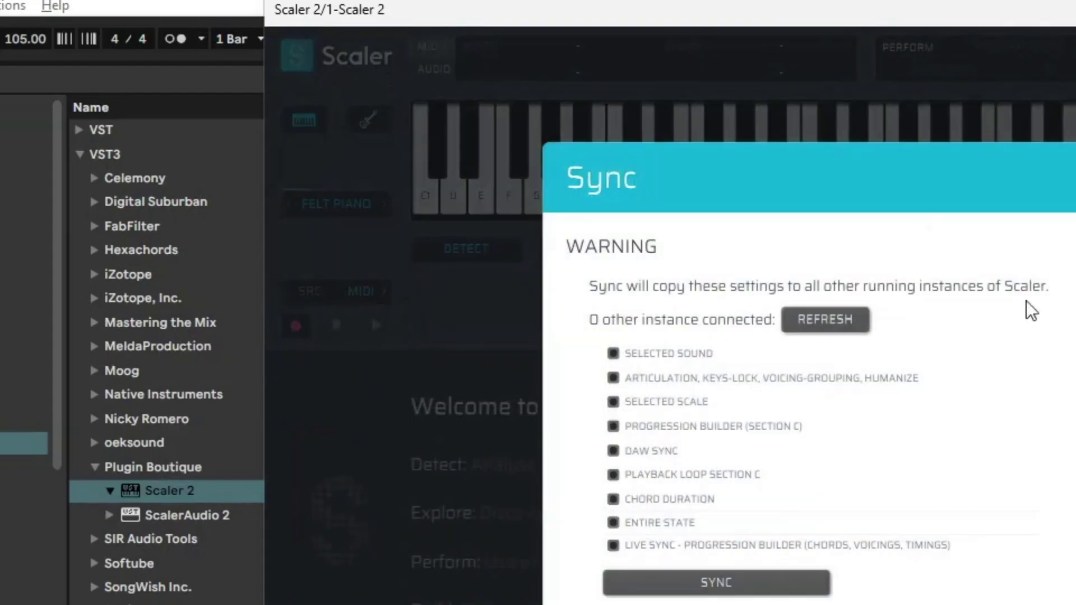
pyautogui.click(627, 550)
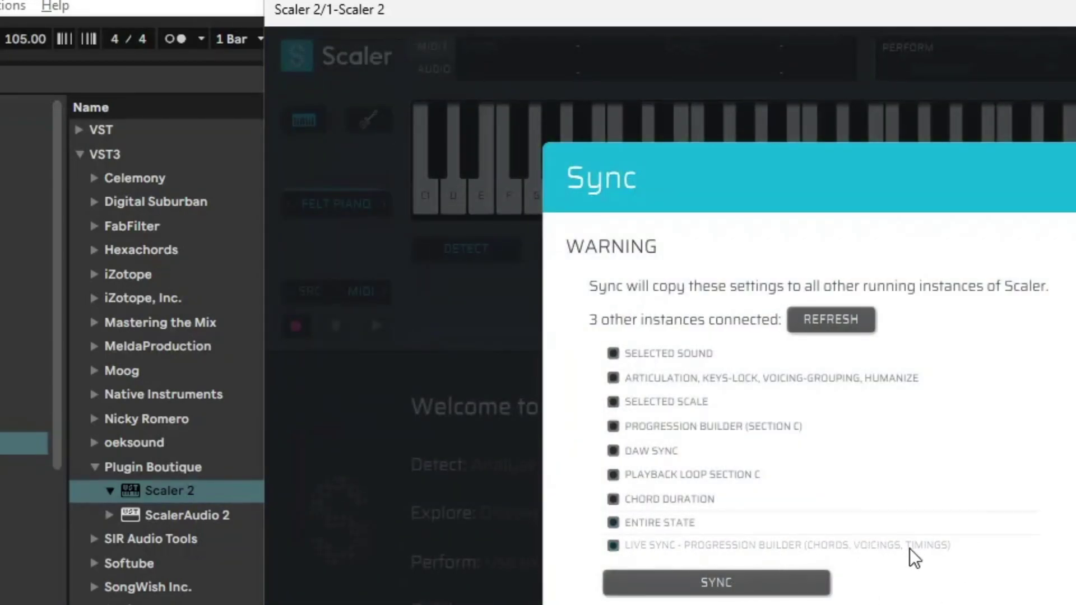
pyautogui.click(631, 548)
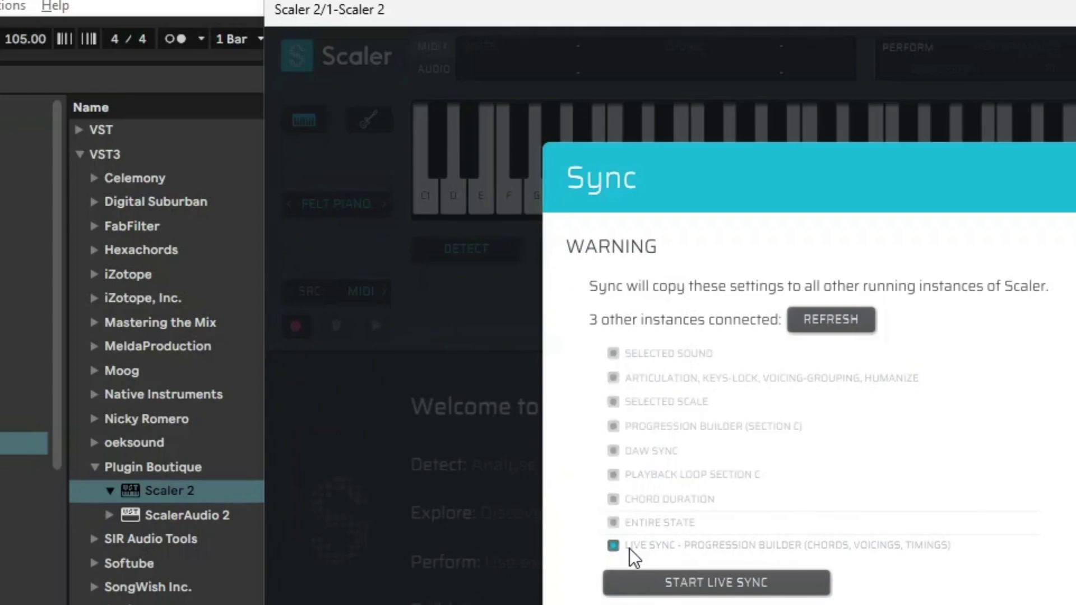
pyautogui.click(708, 580)
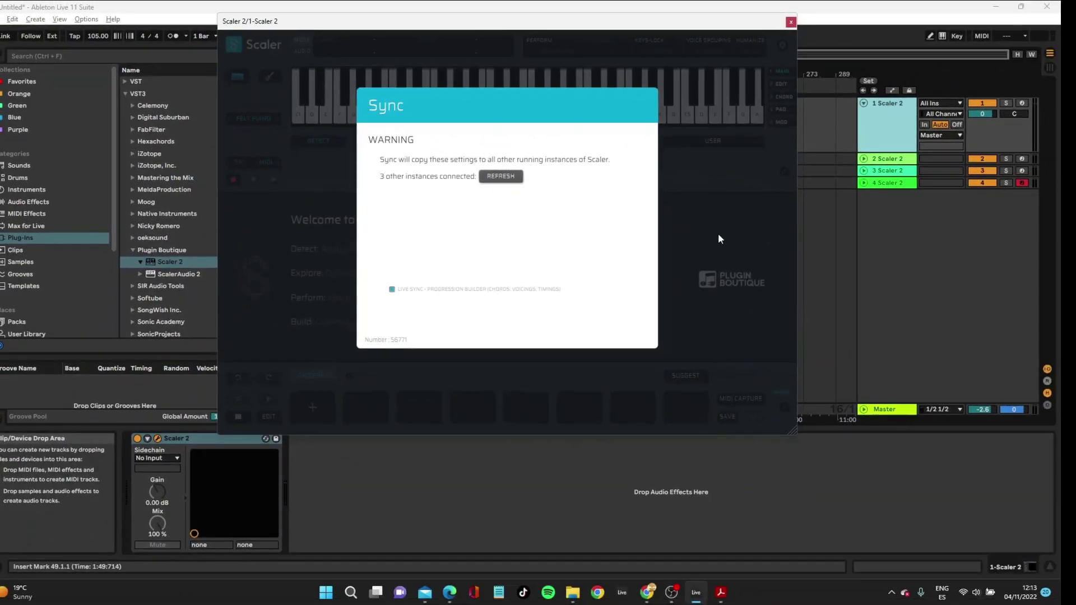
pyautogui.click(1028, 348)
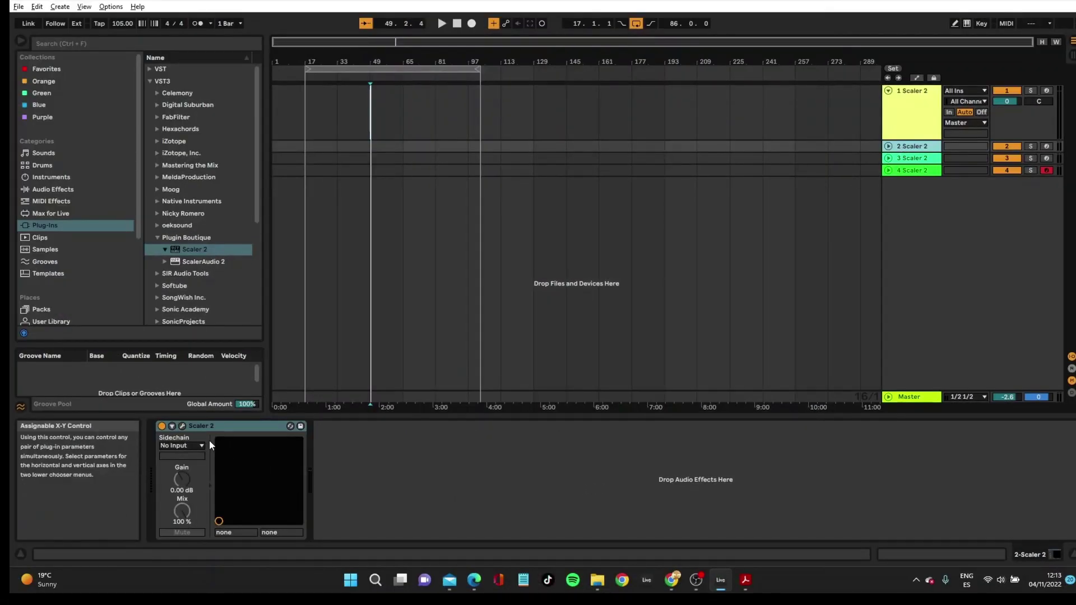
# Step: Open track 1's Scaler window and load the Songs > 80s > 80s 6 chord set
pyautogui.click(182, 426)
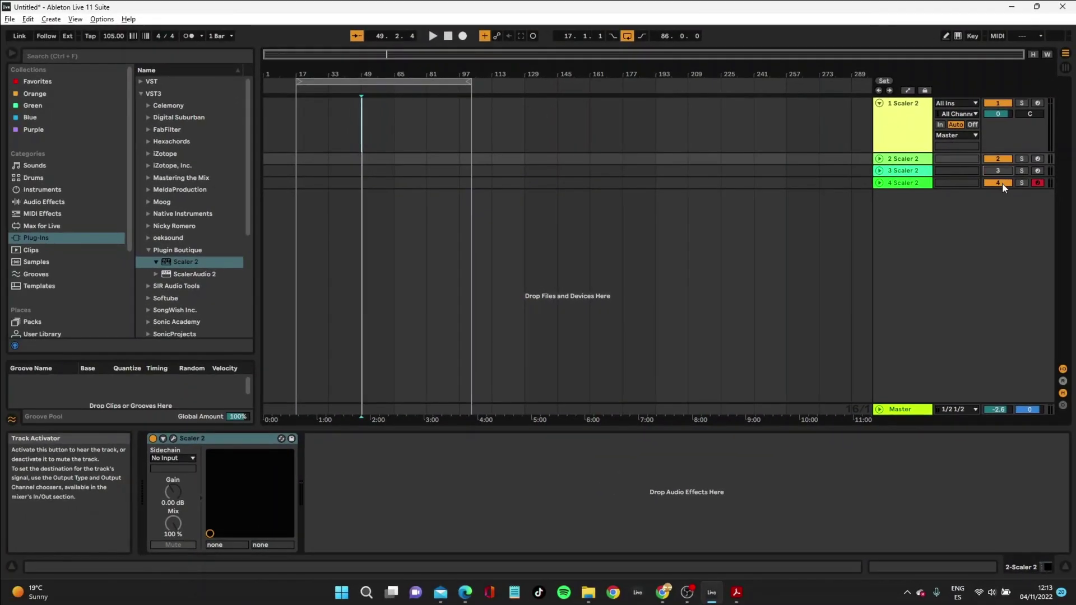
pyautogui.click(903, 109)
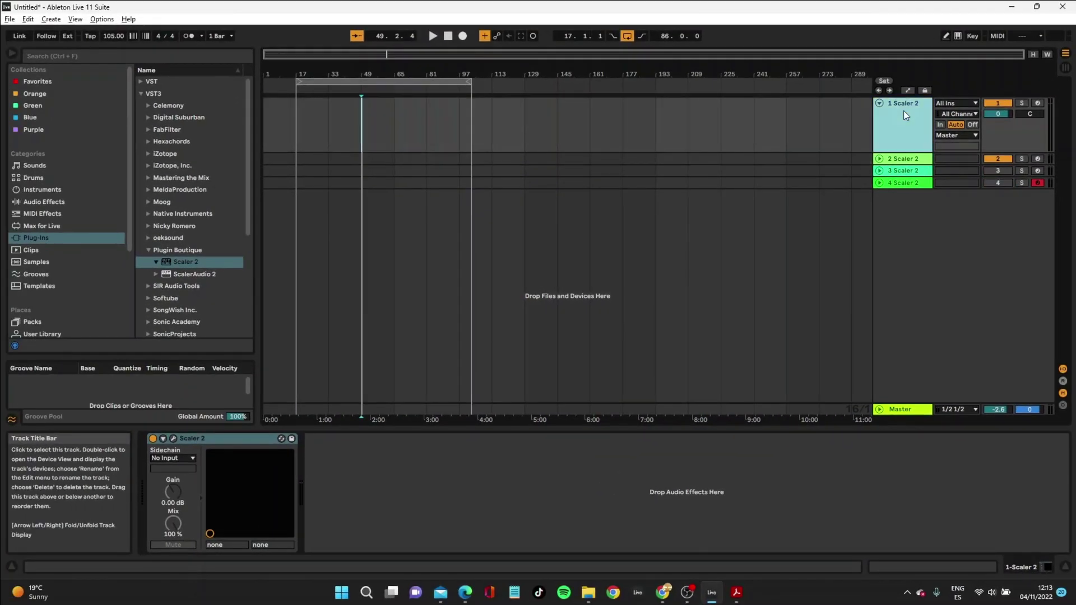
pyautogui.click(173, 438)
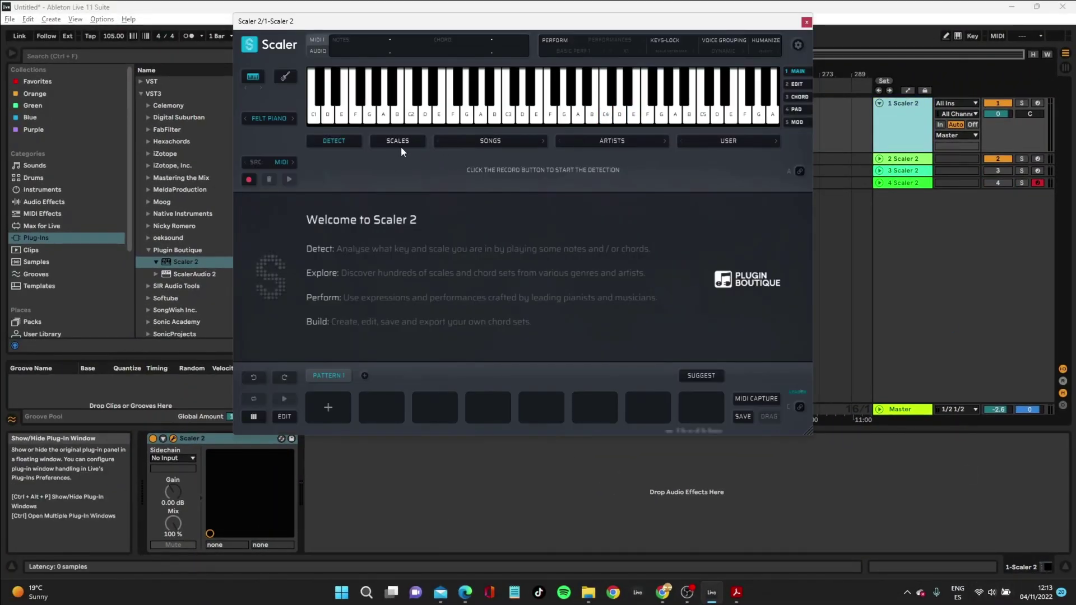
pyautogui.click(463, 139)
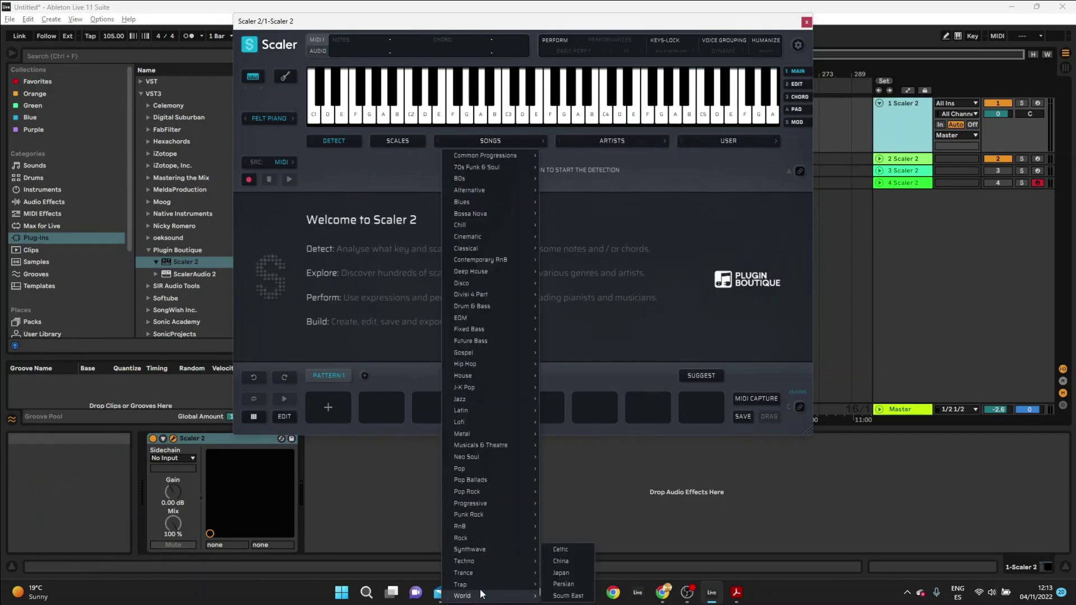
pyautogui.moveTo(502, 496)
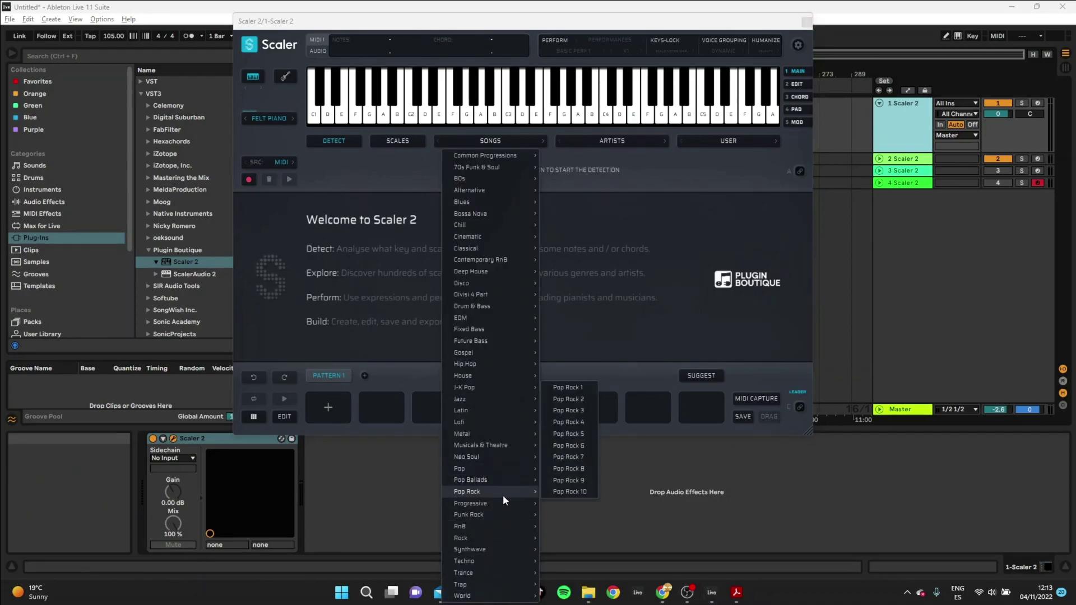
pyautogui.moveTo(519, 364)
pyautogui.moveTo(514, 179)
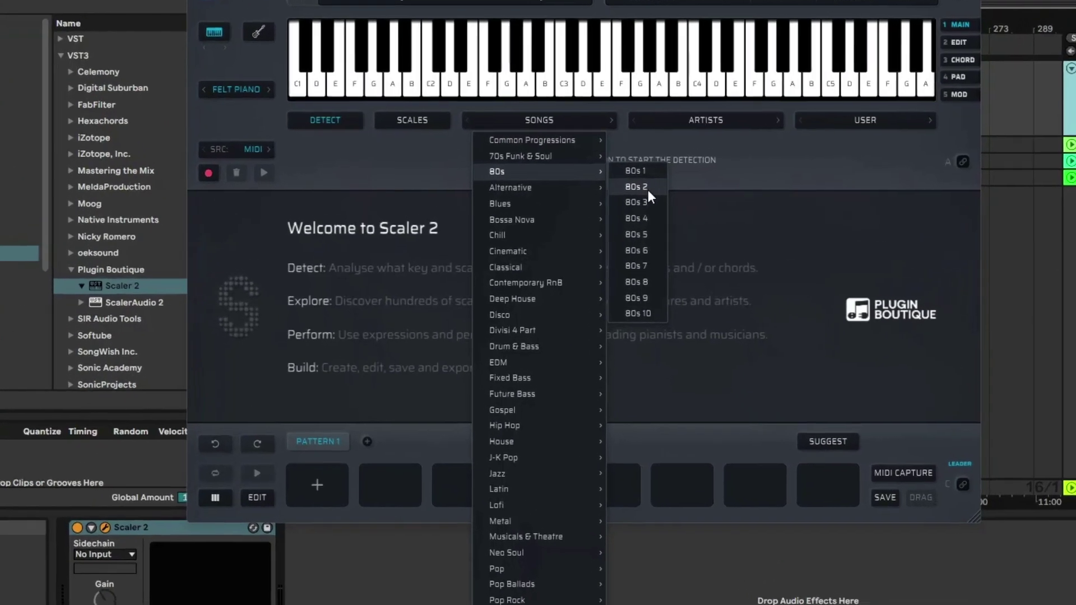
pyautogui.click(561, 236)
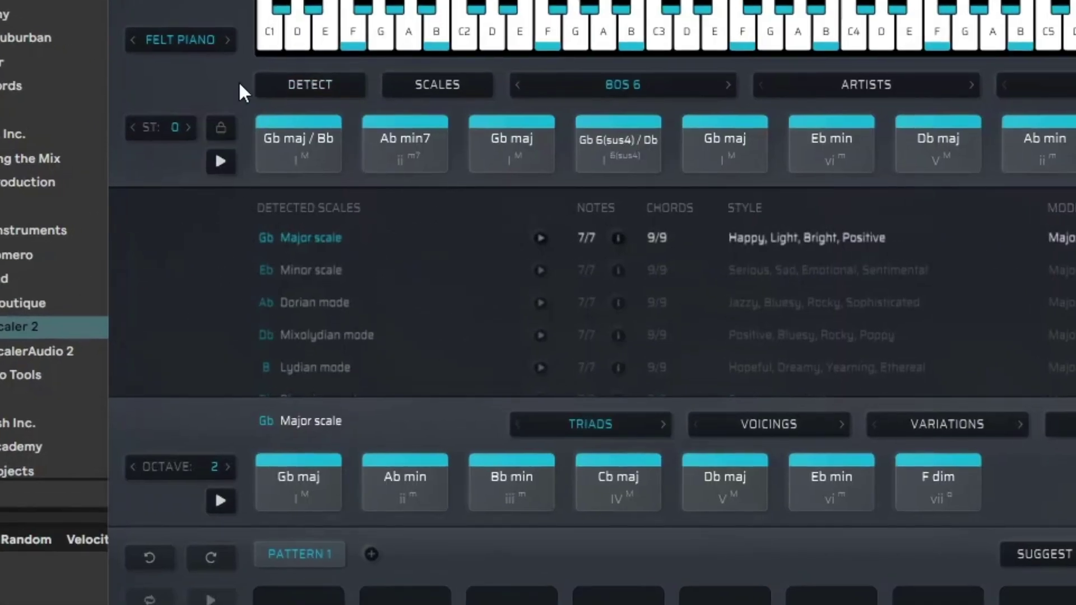
# Step: Place the first four 80s 6 chords into Pattern 1 and play the pattern
pyautogui.click(178, 40)
pyautogui.scroll(-2, 216, 141)
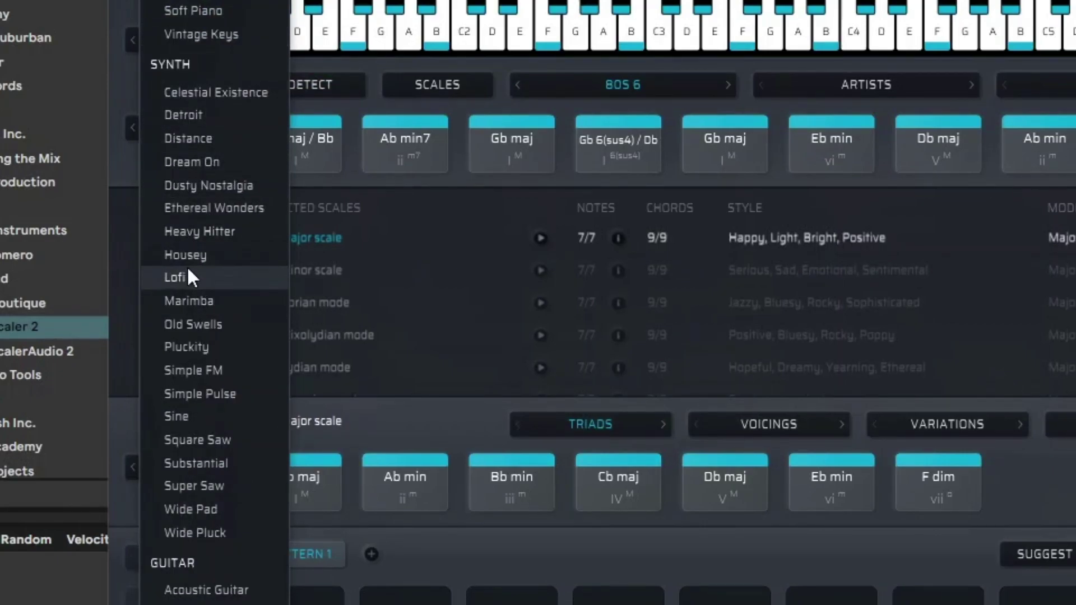
pyautogui.scroll(-1, 204, 62)
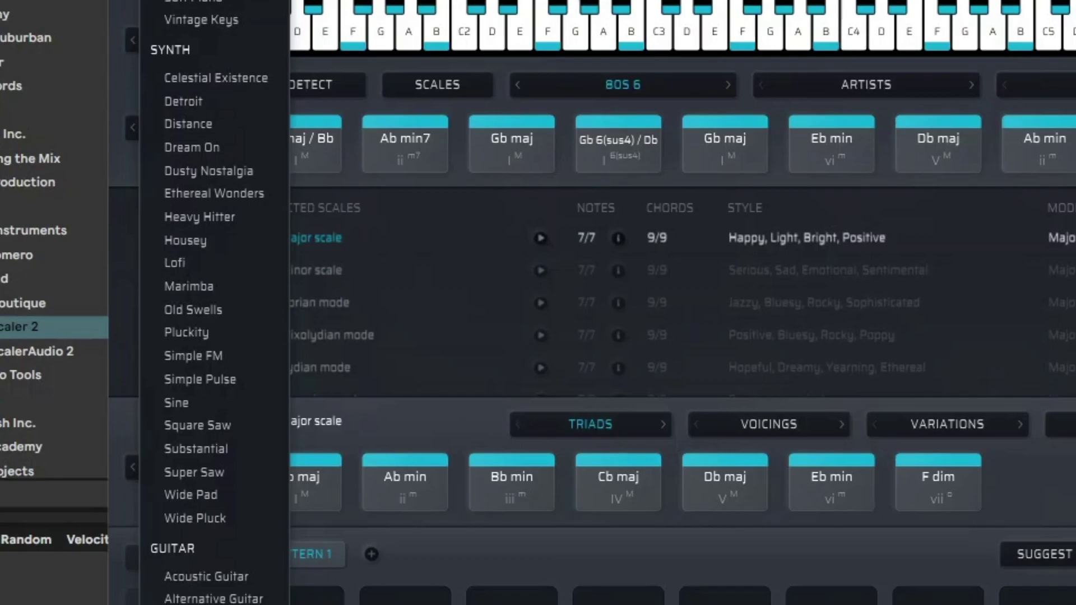
pyautogui.click(255, 11)
pyautogui.moveTo(244, 136); pyautogui.dragTo(590, 137)
pyautogui.moveTo(402, 130); pyautogui.dragTo(305, 583)
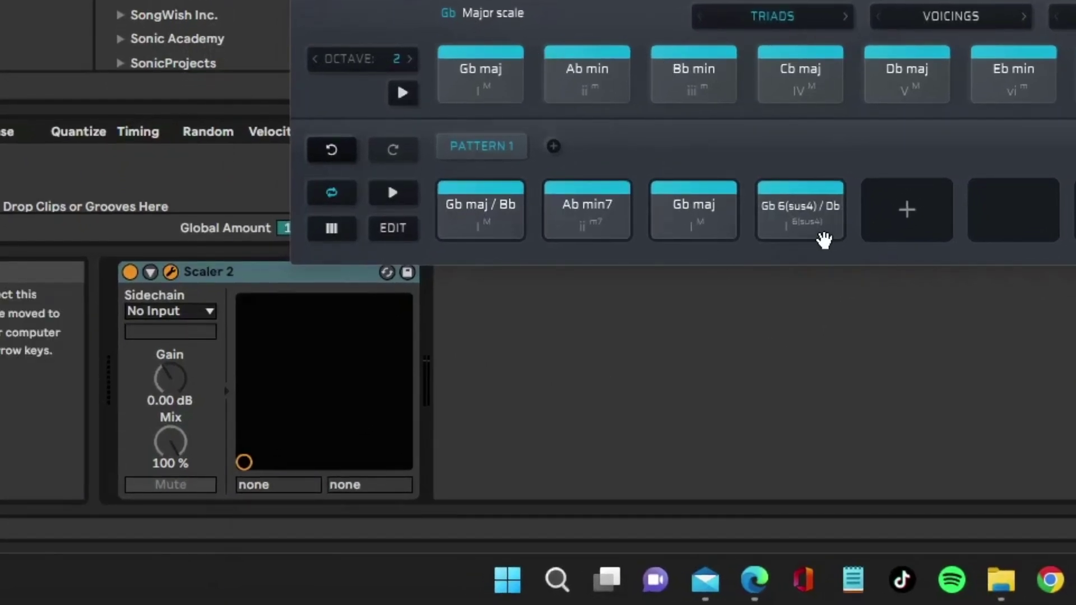
pyautogui.click(394, 196)
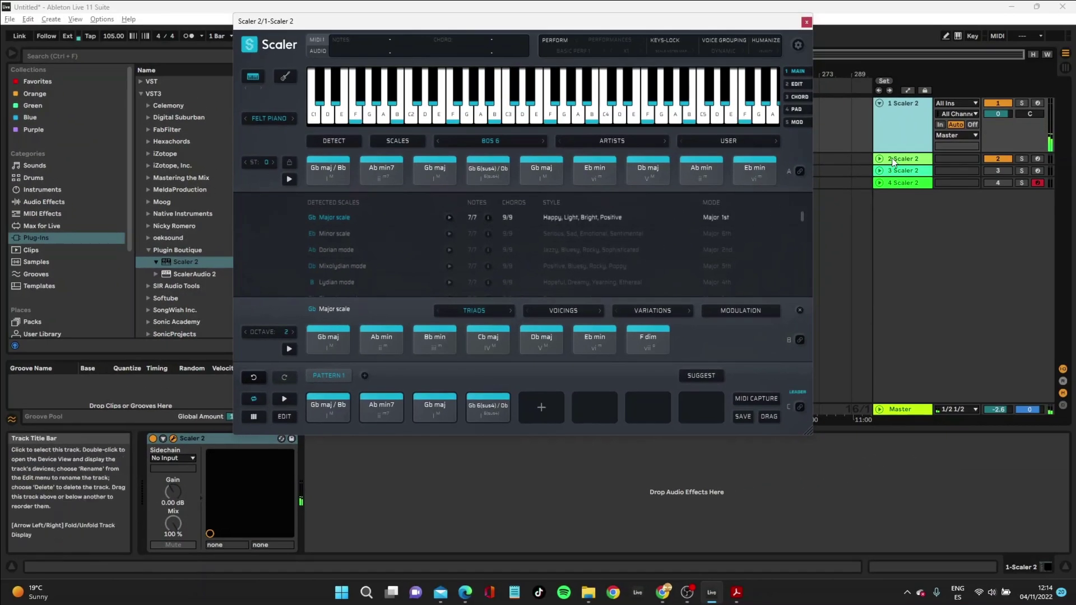
# Step: Open track 2's Scaler window and audition the fourth pattern chord
pyautogui.click(942, 133)
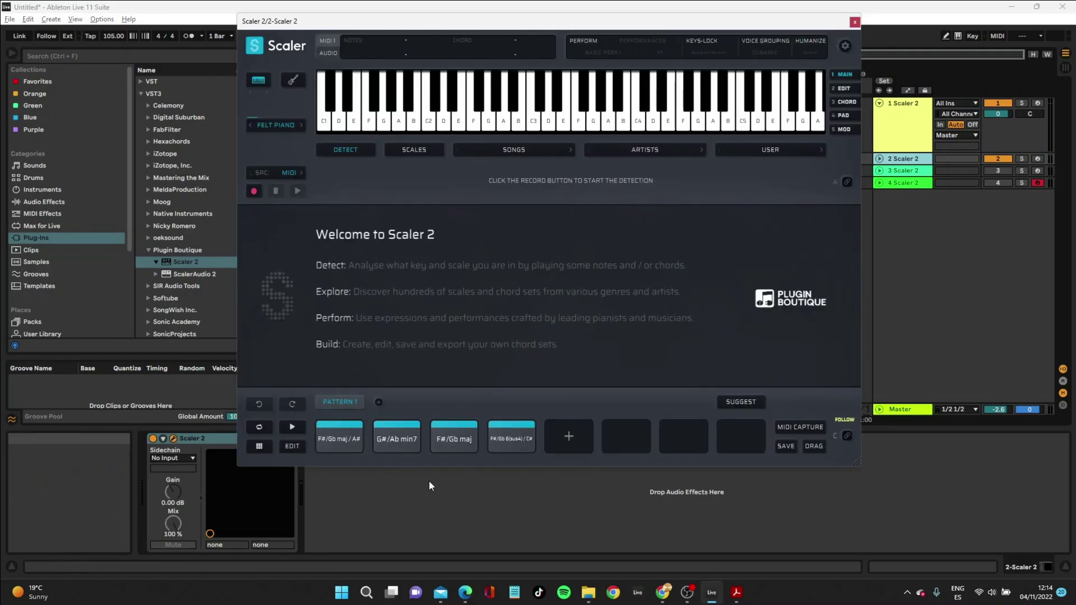
pyautogui.click(173, 439)
pyautogui.moveTo(386, 30); pyautogui.dragTo(389, 52)
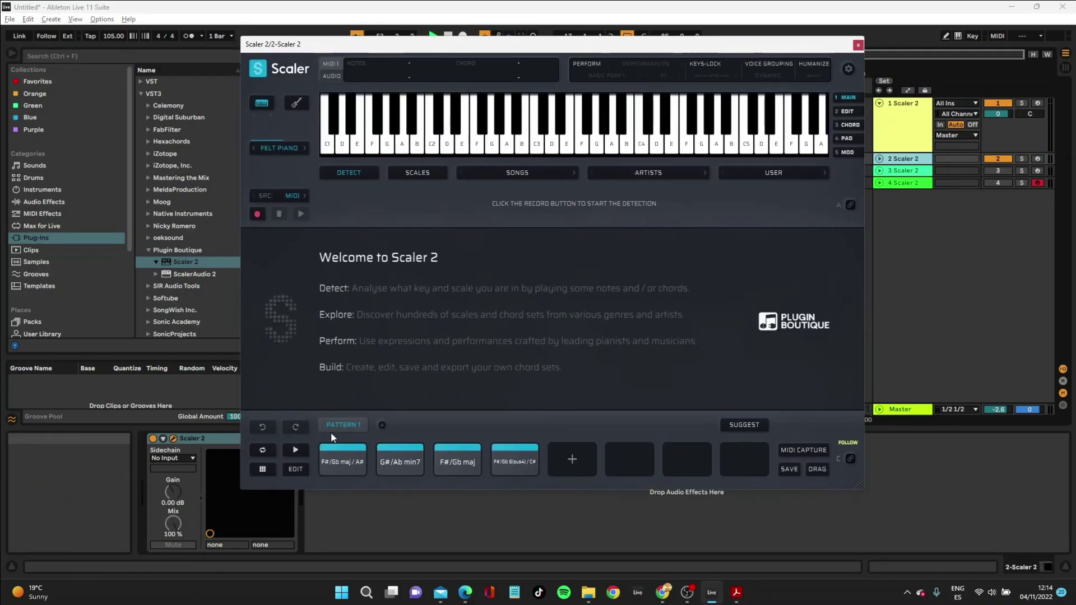
pyautogui.click(516, 451)
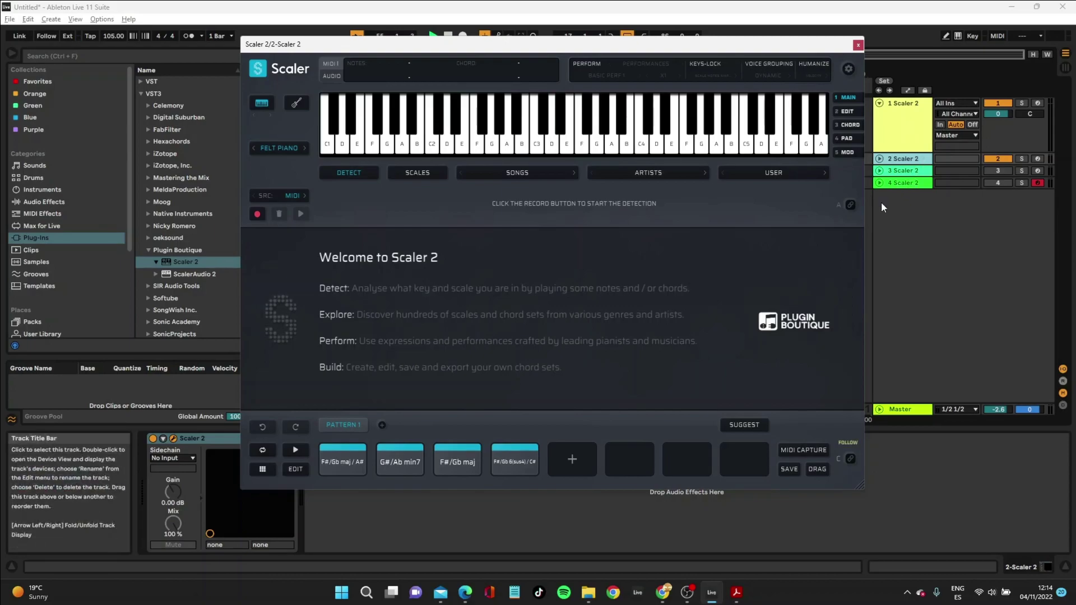
pyautogui.click(515, 465)
# Step: Add Db maj as the fifth chord of track 1's pattern and audition it on track 2
pyautogui.click(893, 120)
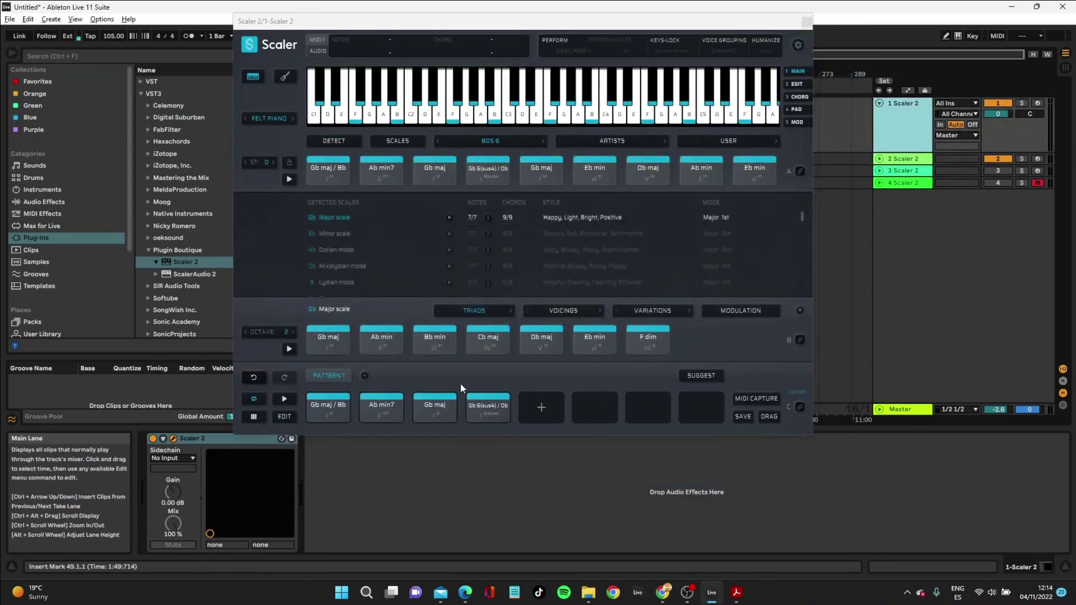
pyautogui.click(528, 341)
pyautogui.moveTo(527, 341); pyautogui.dragTo(541, 407)
pyautogui.click(903, 159)
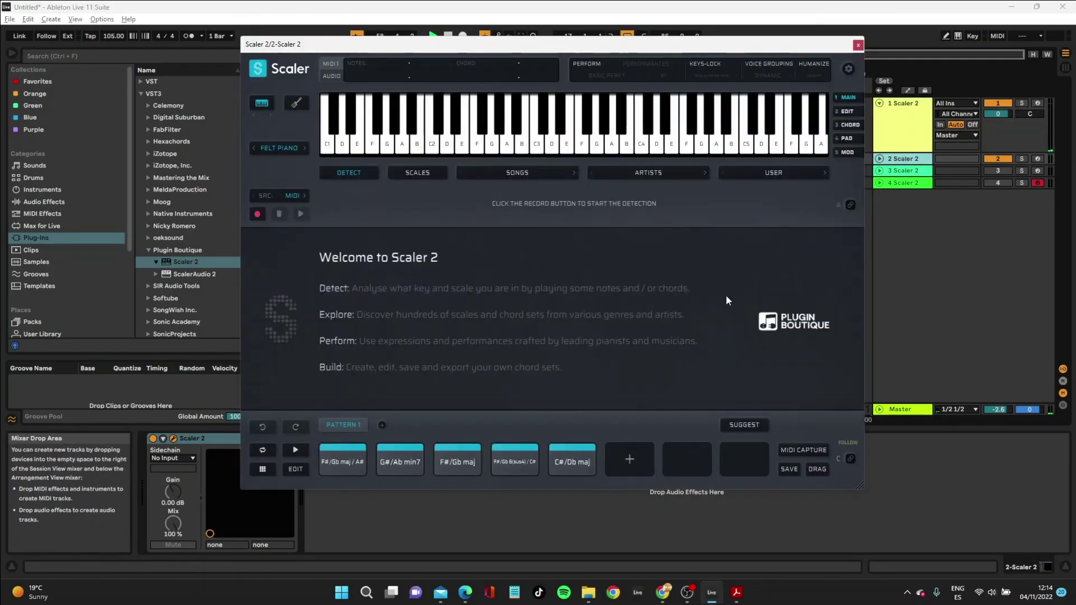
pyautogui.click(571, 464)
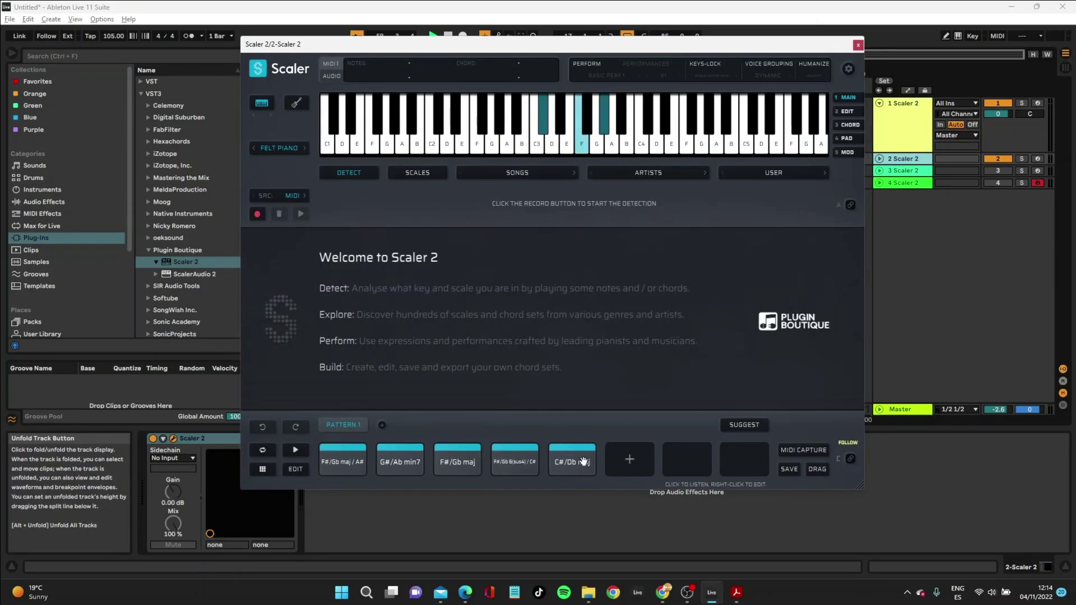
# Step: Set track 2's Scaler sound to Simple Pulse, then return to track 1's Scaler window
pyautogui.click(281, 148)
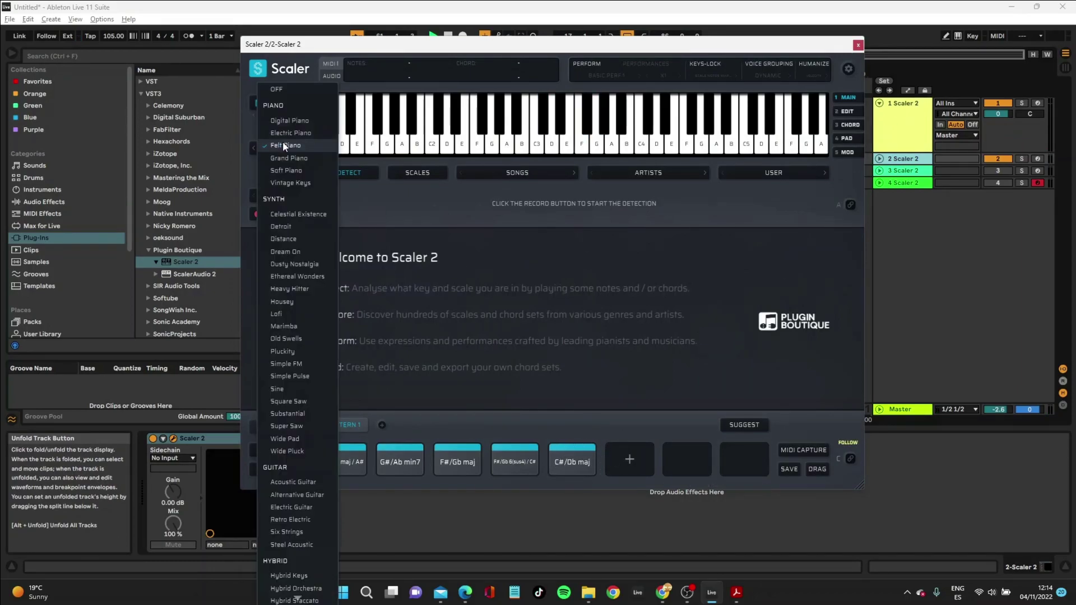
pyautogui.click(290, 376)
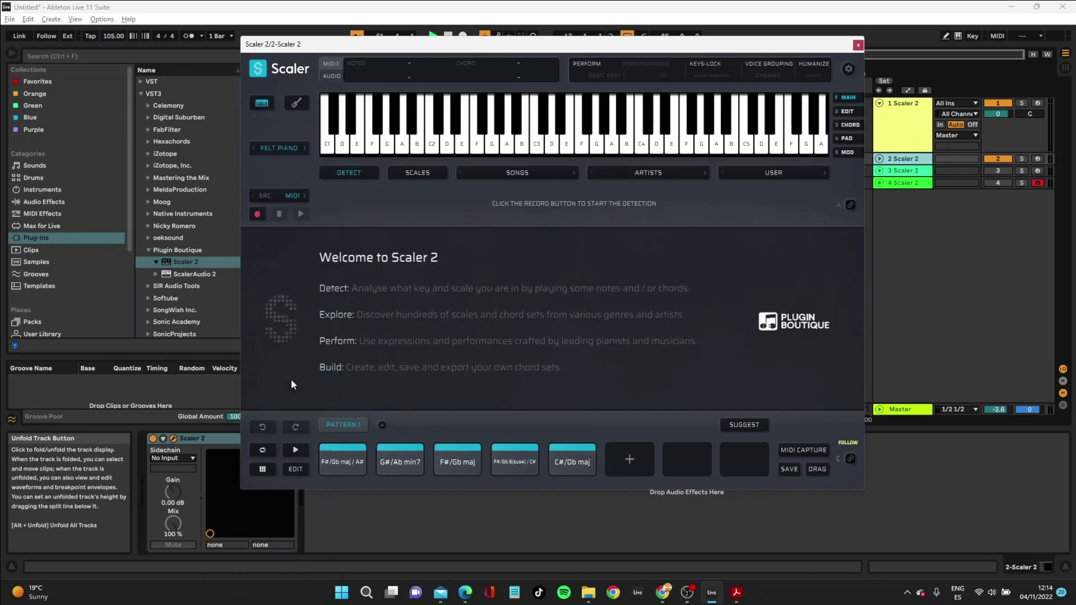
pyautogui.click(858, 43)
pyautogui.click(905, 100)
pyautogui.click(905, 124)
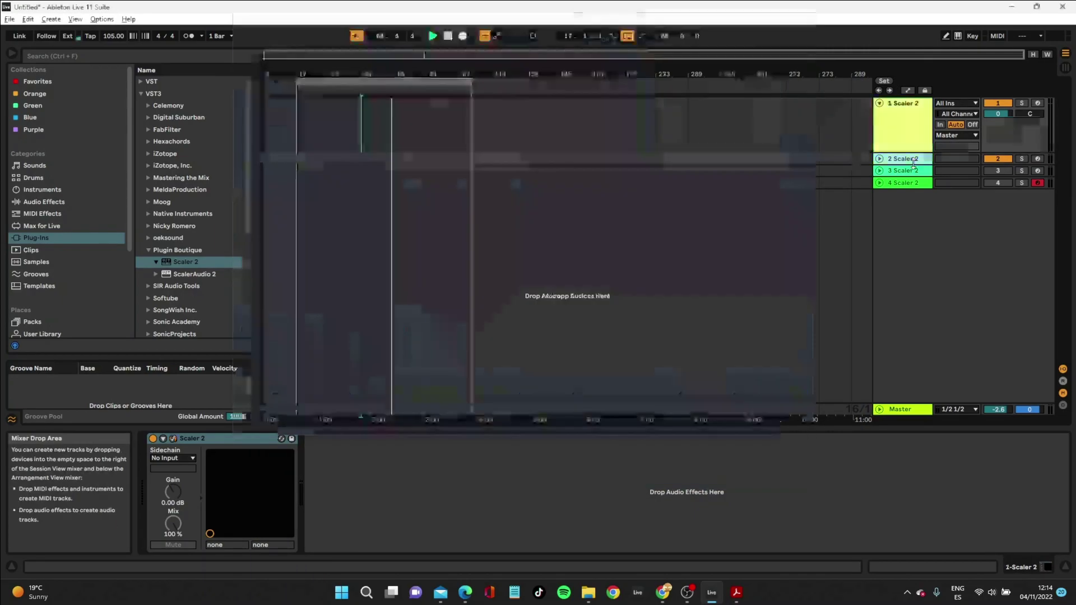
pyautogui.click(906, 147)
pyautogui.click(906, 151)
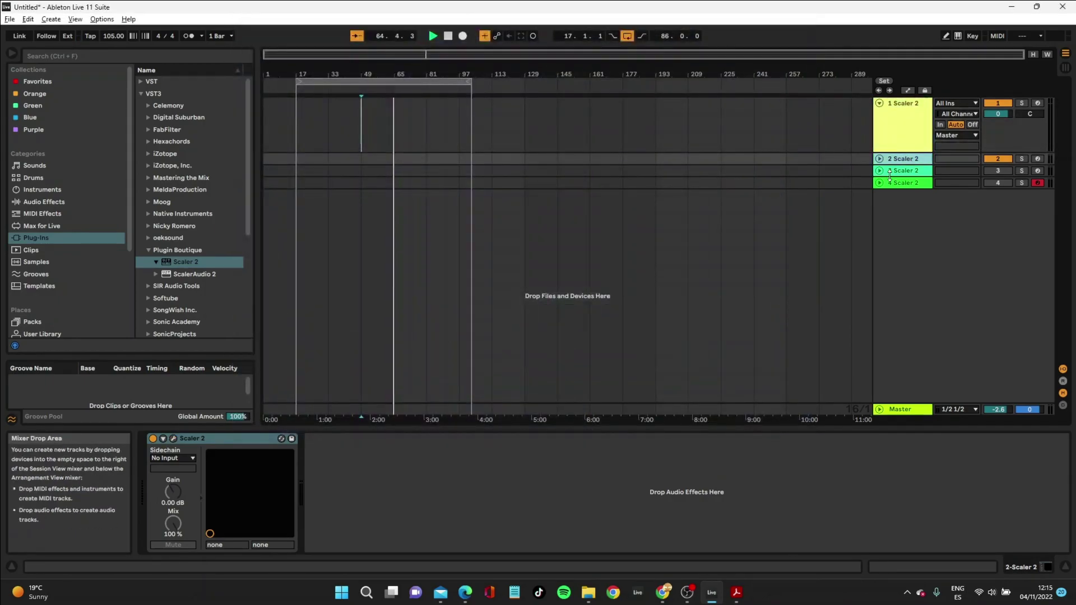
pyautogui.click(906, 149)
pyautogui.click(900, 162)
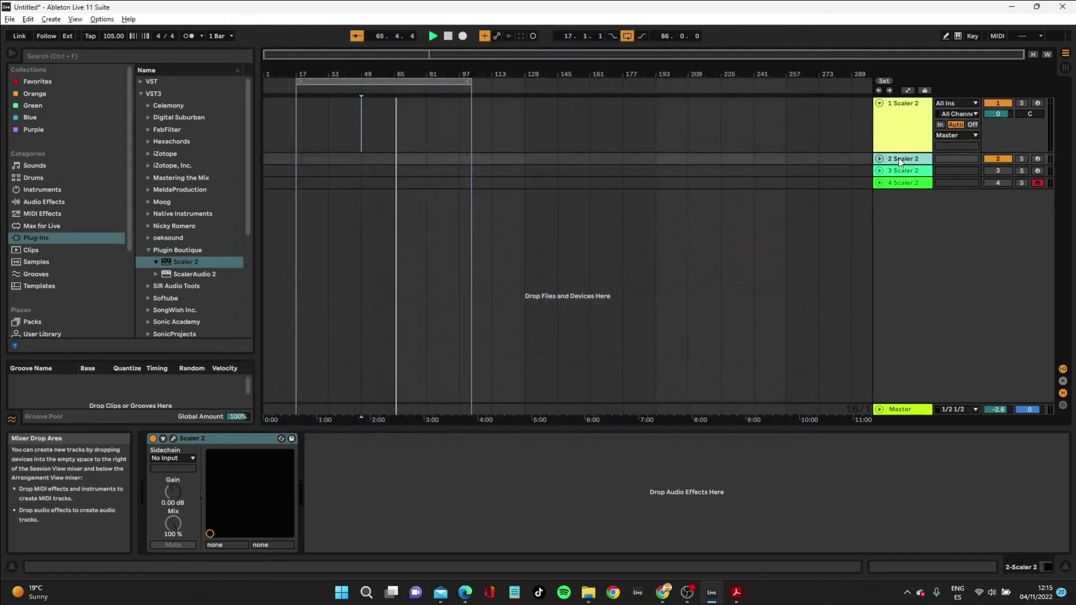
# Step: Sync track 1's Scaler progression to Ableton's transport and restart playback from bar 49
pyautogui.click(900, 162)
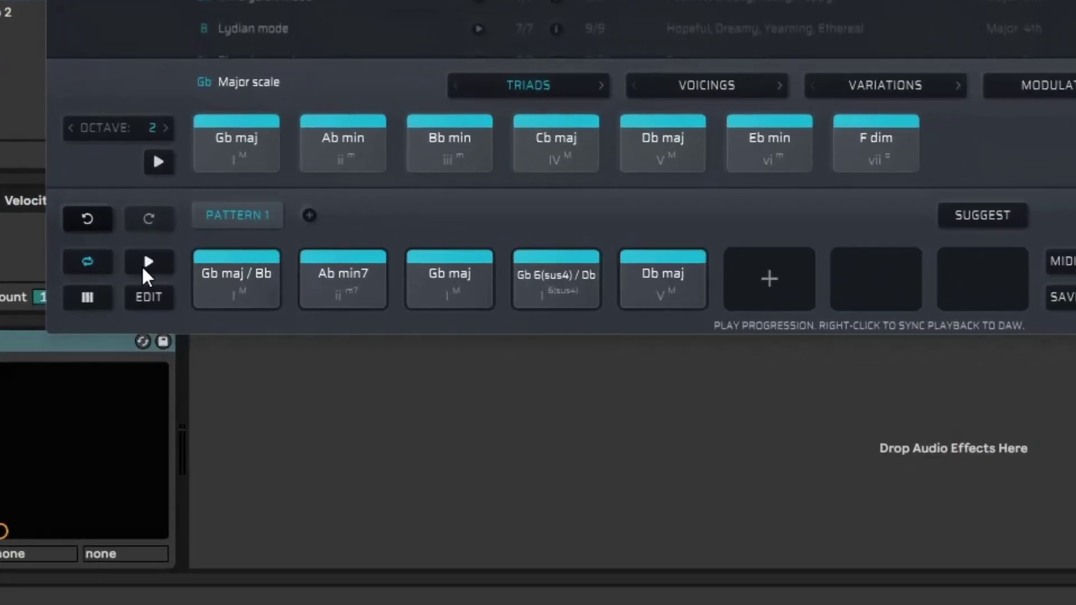
pyautogui.rightClick(144, 268)
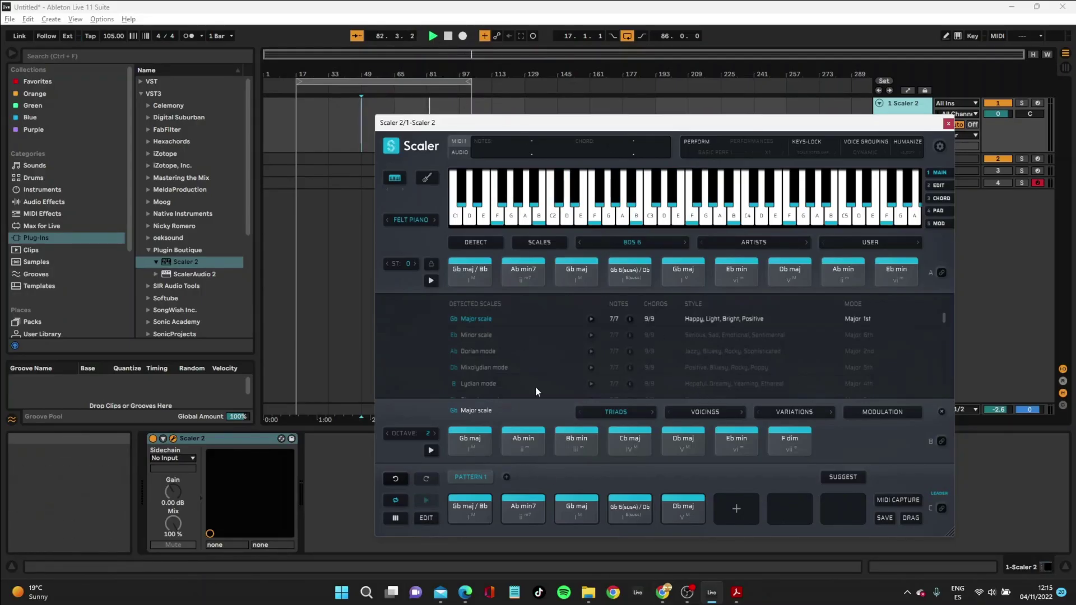
pyautogui.click(434, 37)
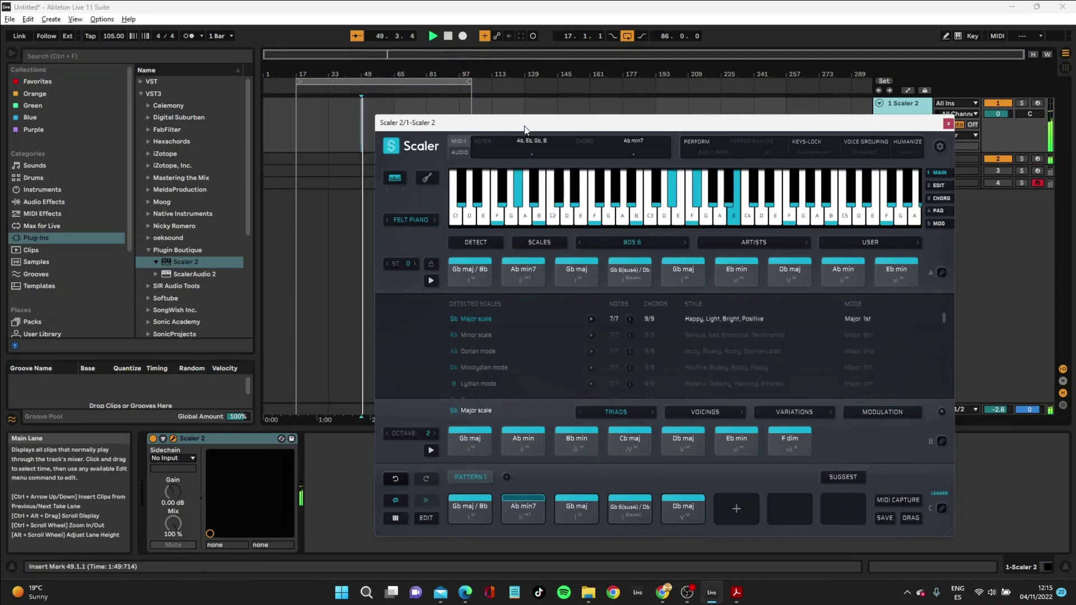
pyautogui.moveTo(525, 129); pyautogui.dragTo(339, 60)
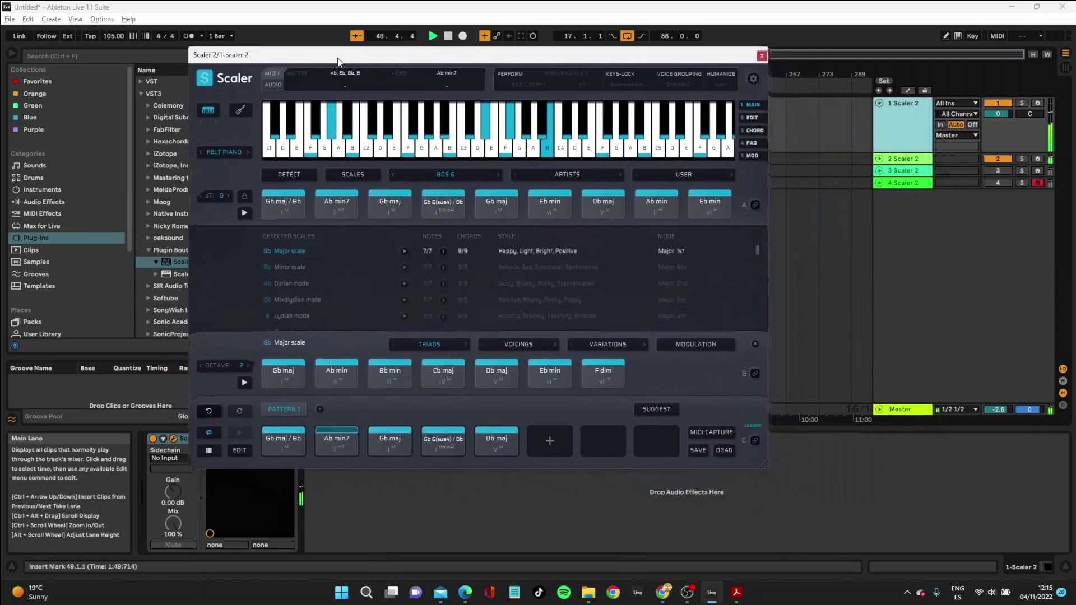
# Step: Select and expand track 2, then open its Scaler 2 window
pyautogui.click(918, 160)
pyautogui.click(880, 159)
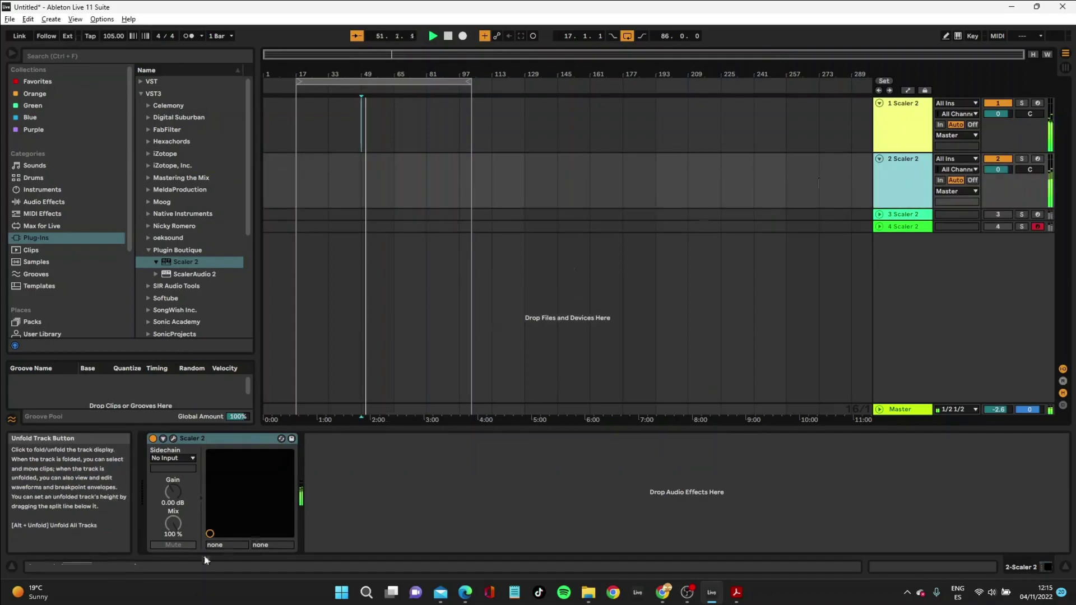
pyautogui.click(179, 438)
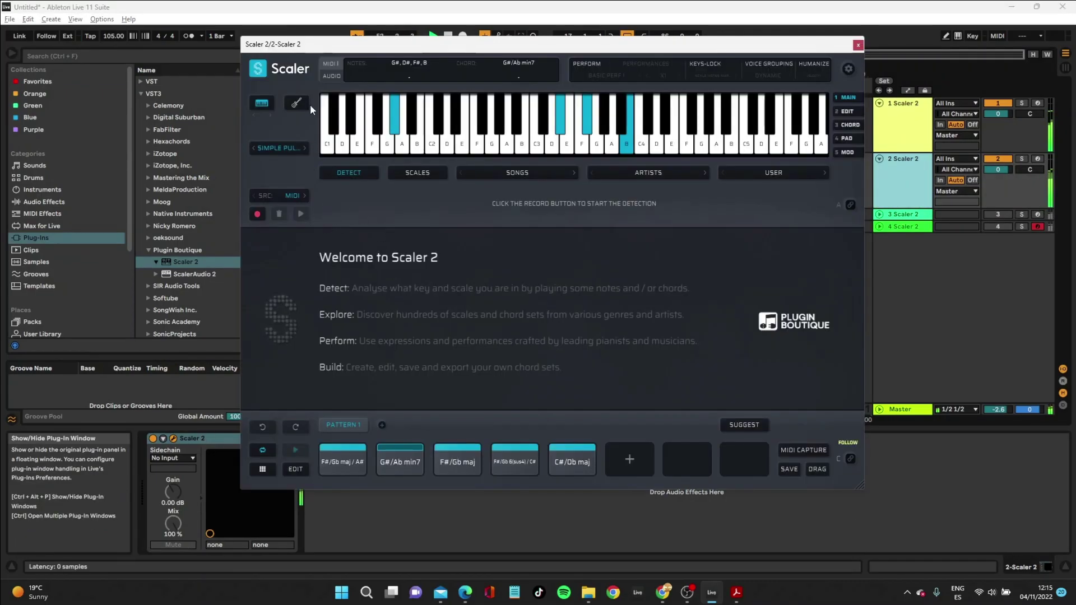
pyautogui.click(277, 147)
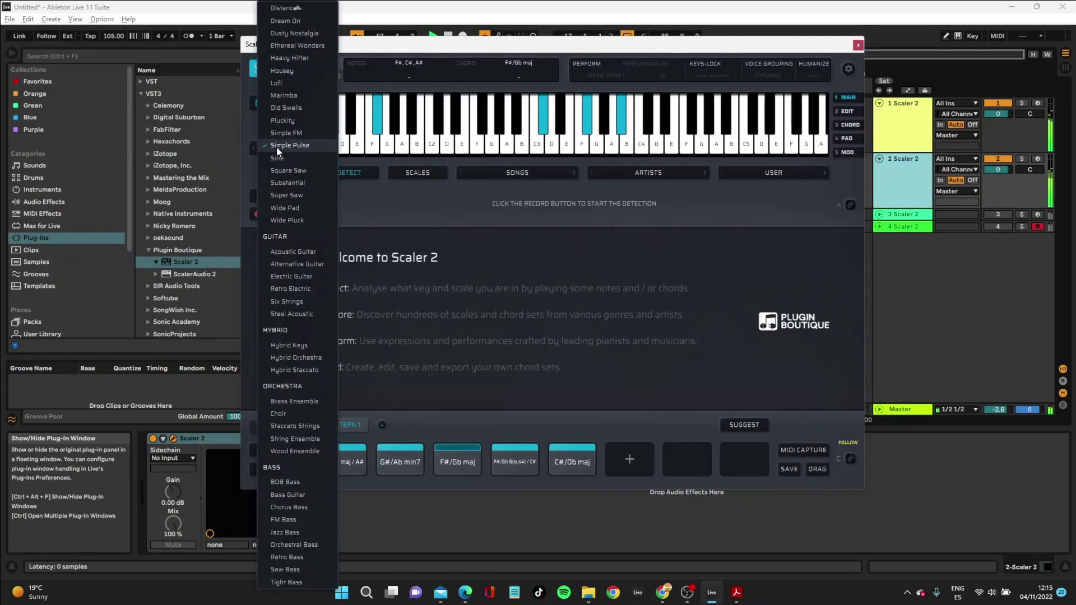
# Step: Try several sounds, settle on Super Saw for track 2, and lower its volume to -9.7 dB
pyautogui.click(294, 183)
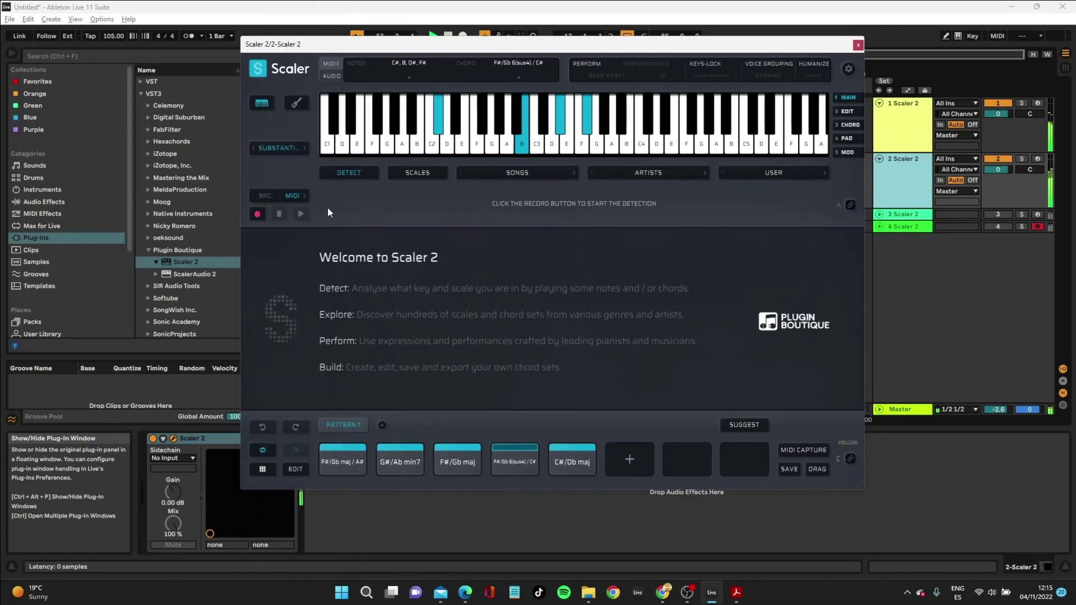
pyautogui.click(291, 149)
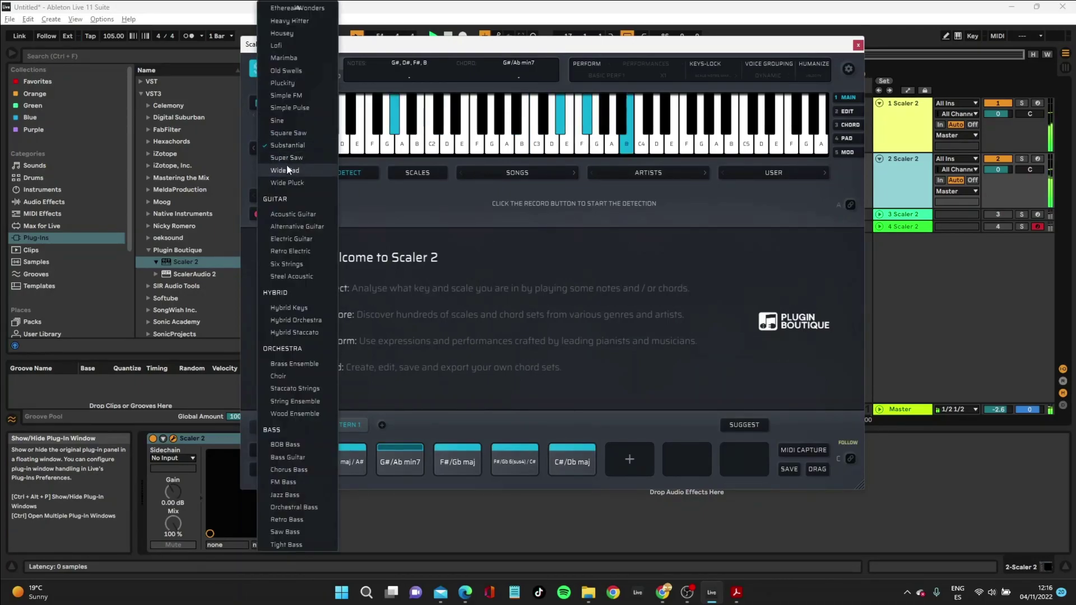
pyautogui.click(287, 160)
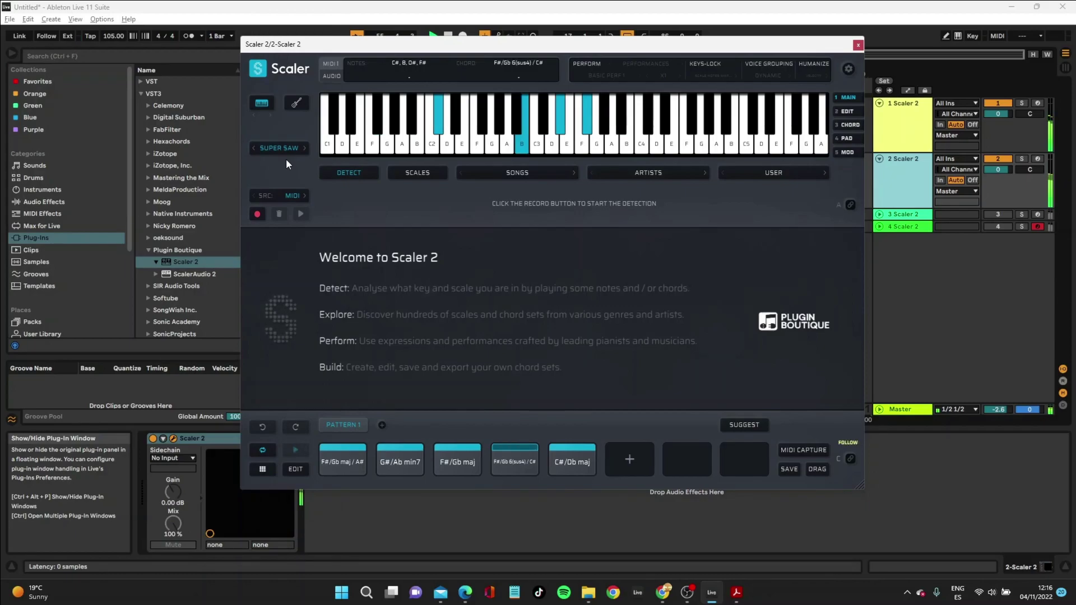
pyautogui.click(281, 149)
pyautogui.click(282, 161)
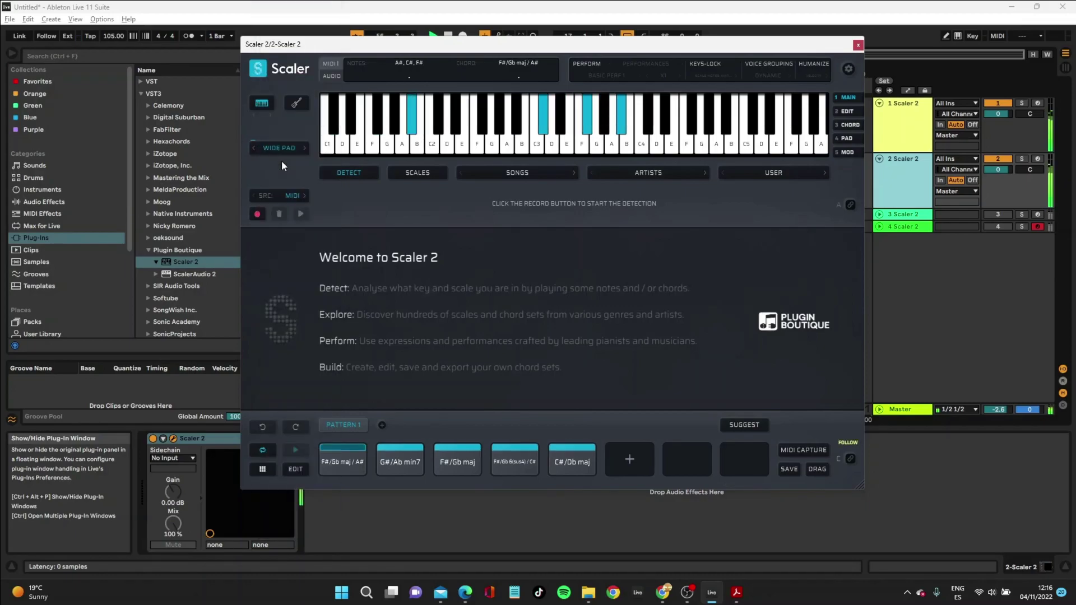
pyautogui.click(280, 147)
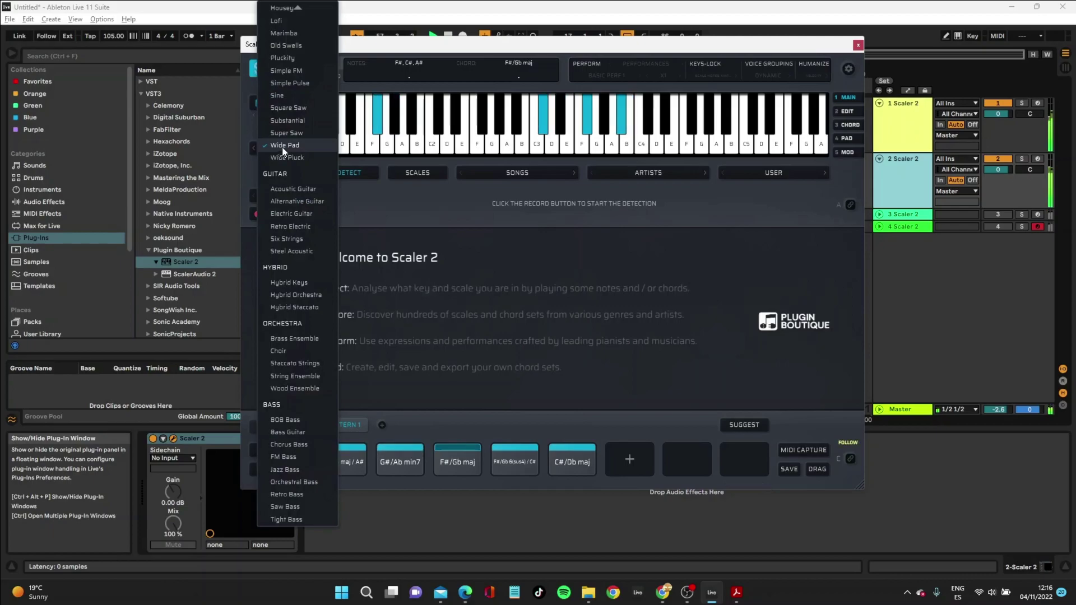
pyautogui.click(287, 136)
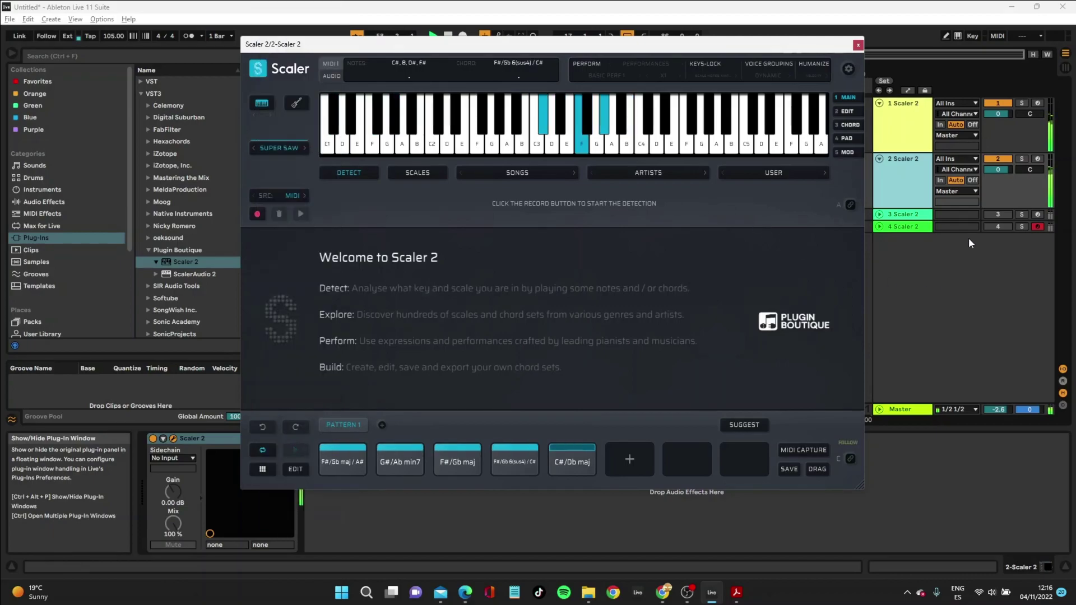
pyautogui.moveTo(998, 170)
pyautogui.mouseDown()
pyautogui.moveTo(998, 190)
pyautogui.moveTo(997, 173)
pyautogui.mouseUp()
# Step: Enable Perform and choose the Common Performances > Basic > Basic Perf 3 preset
pyautogui.click(593, 62)
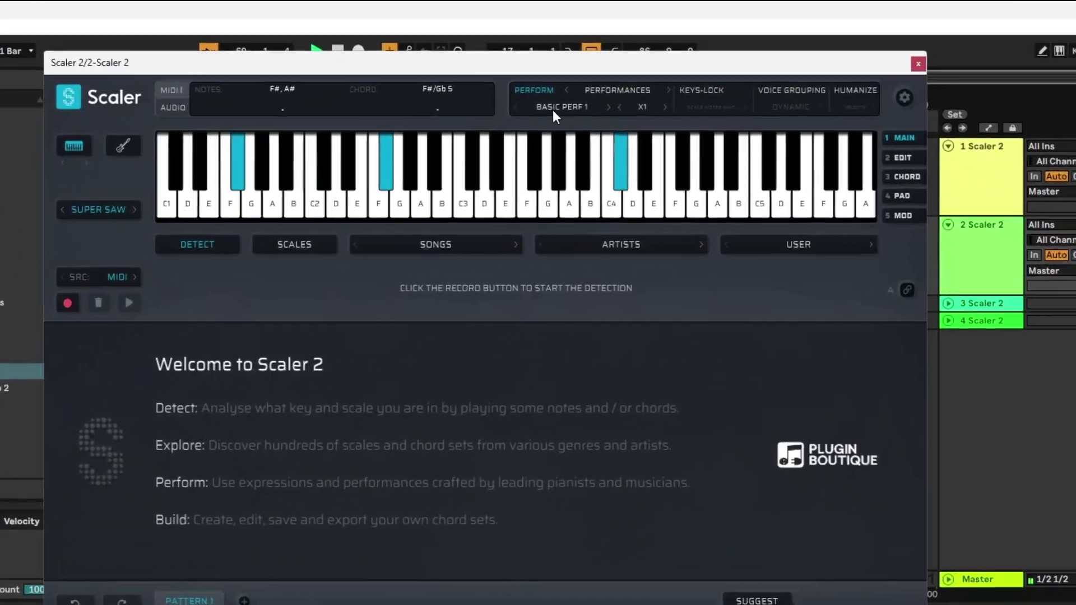
pyautogui.click(607, 75)
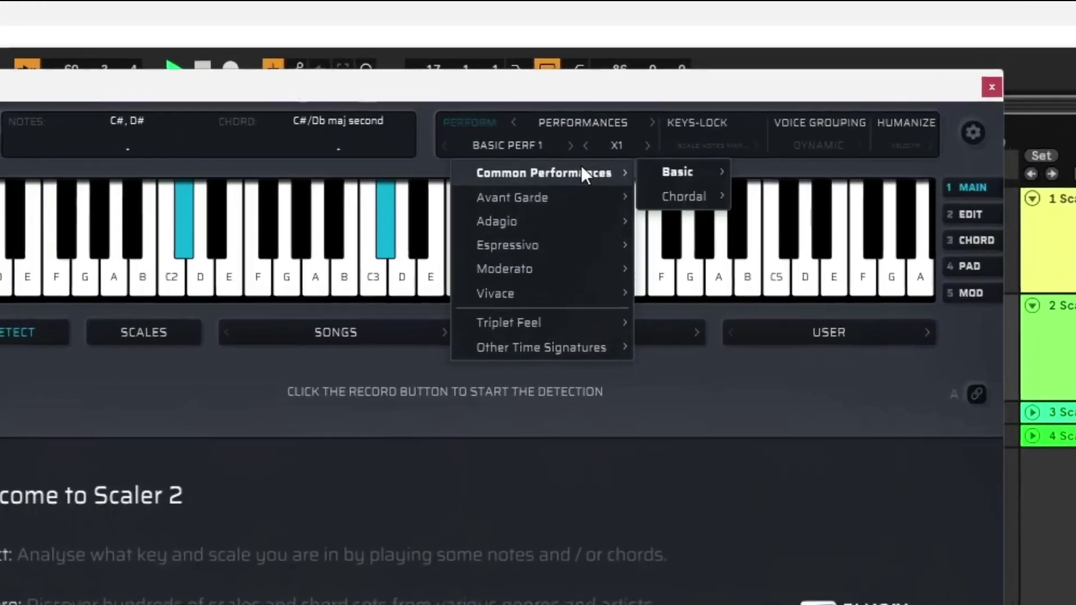
pyautogui.moveTo(722, 174)
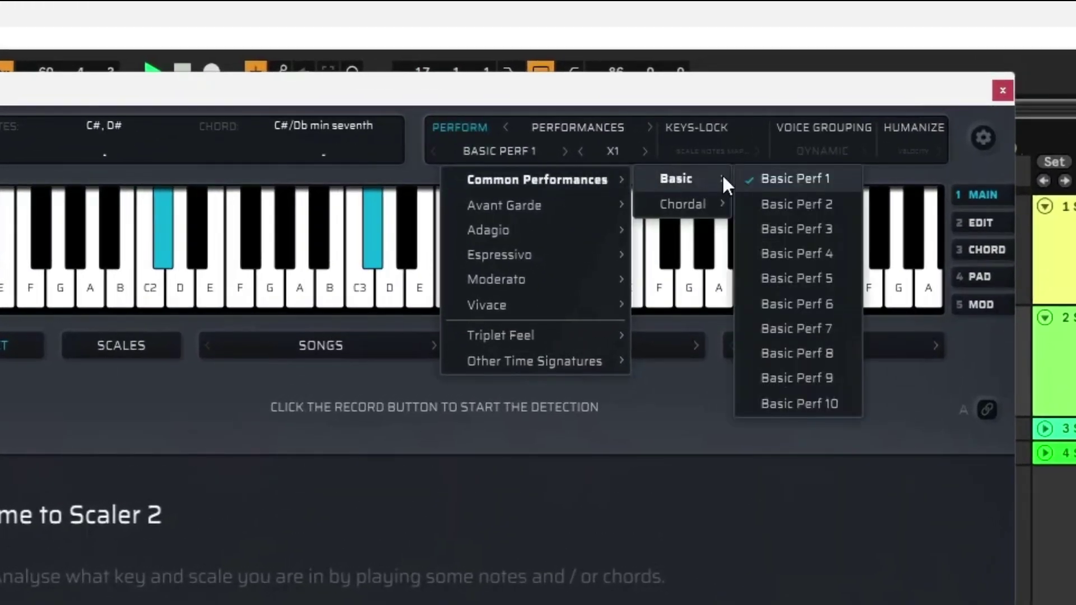
pyautogui.click(799, 229)
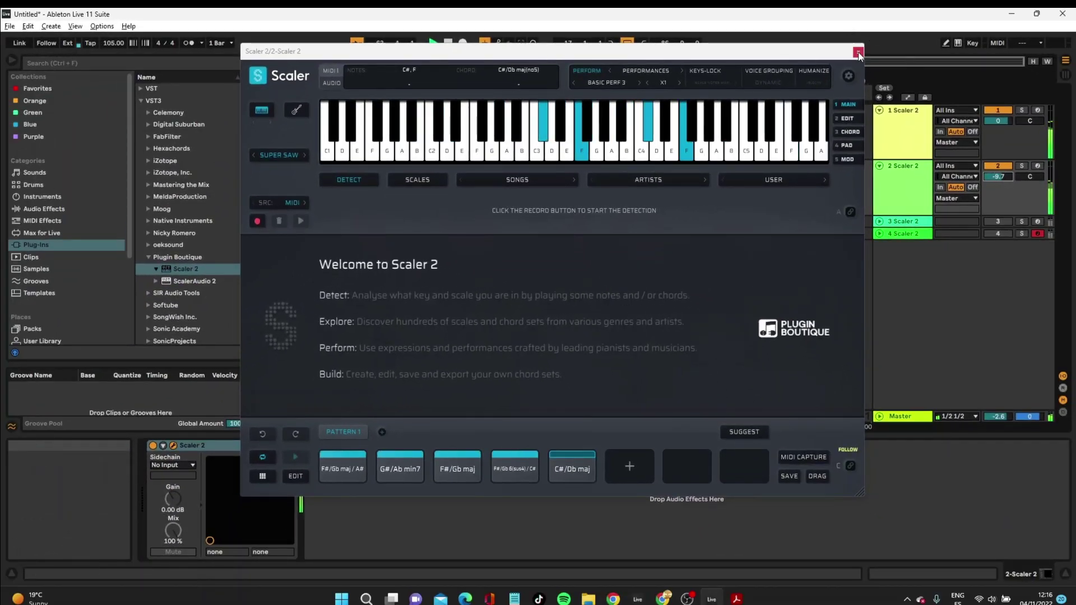
# Step: Add Db maj as track 1's sixth chord and swap the first and fifth chords
pyautogui.click(917, 114)
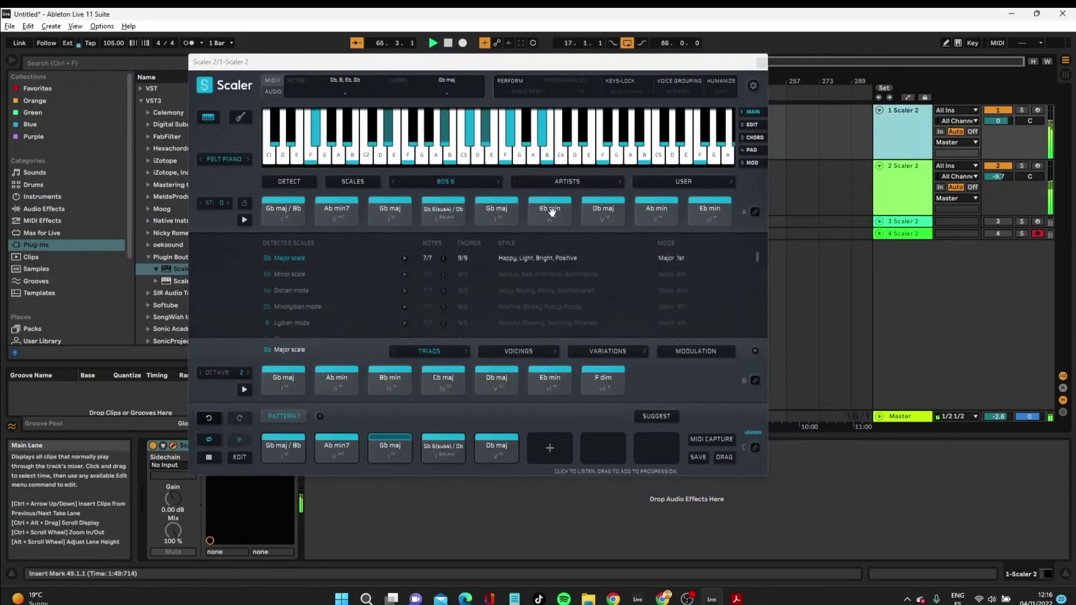
pyautogui.moveTo(610, 210); pyautogui.dragTo(547, 450)
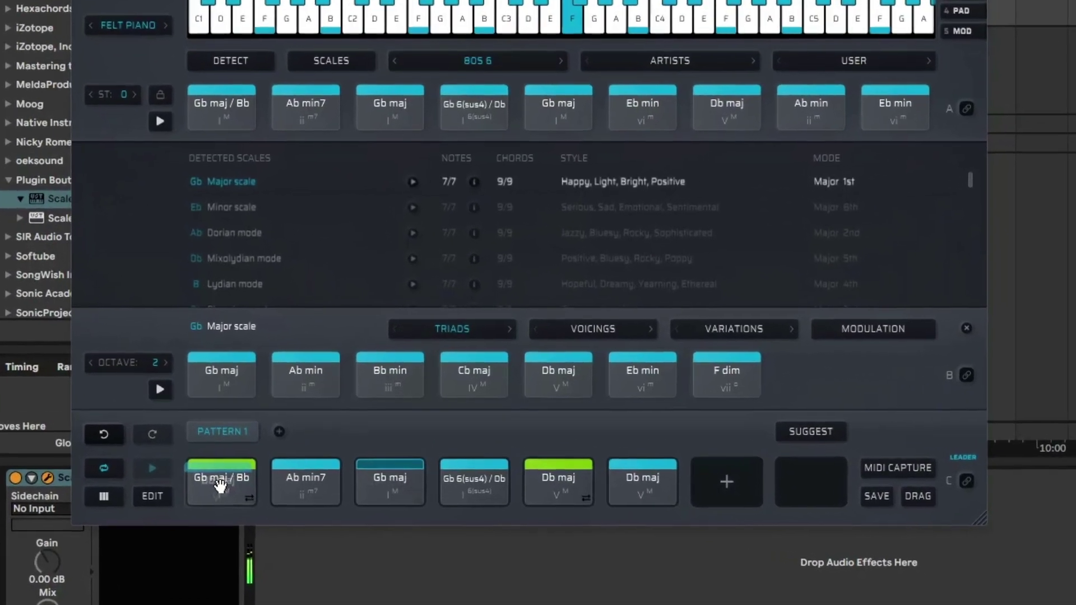
pyautogui.moveTo(220, 487); pyautogui.dragTo(220, 486)
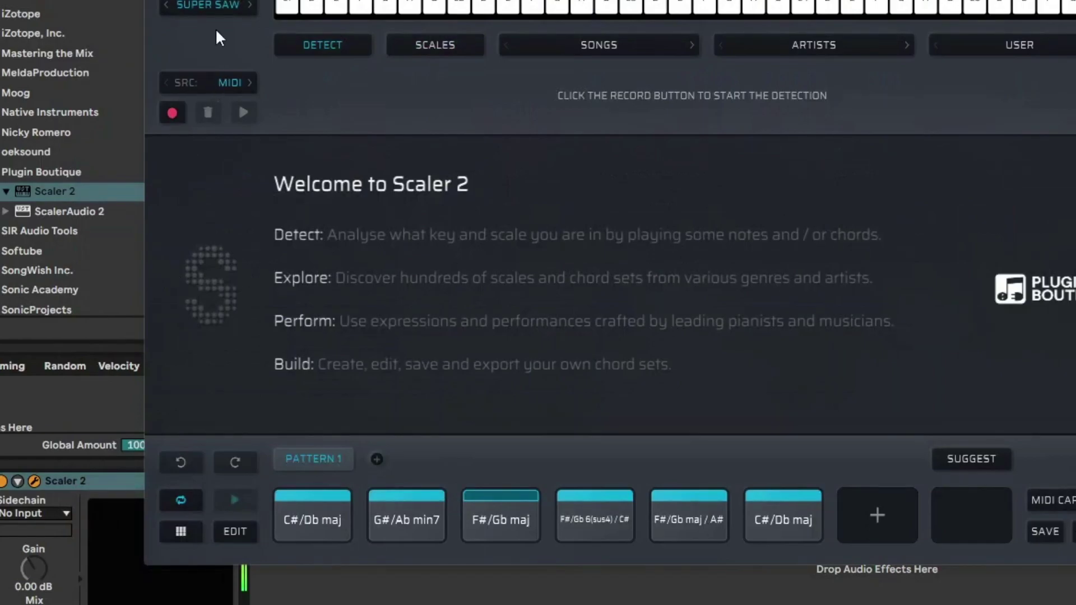
# Step: Switch track 2's Scaler sound to Wide Pluck, then select and expand track 3
pyautogui.click(200, 3)
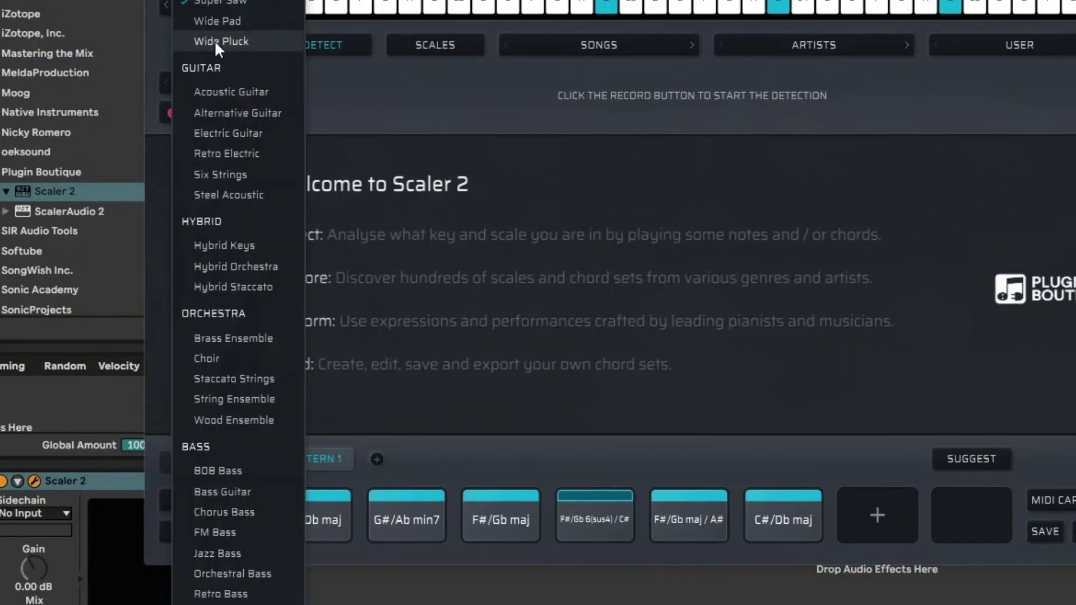
pyautogui.click(246, 42)
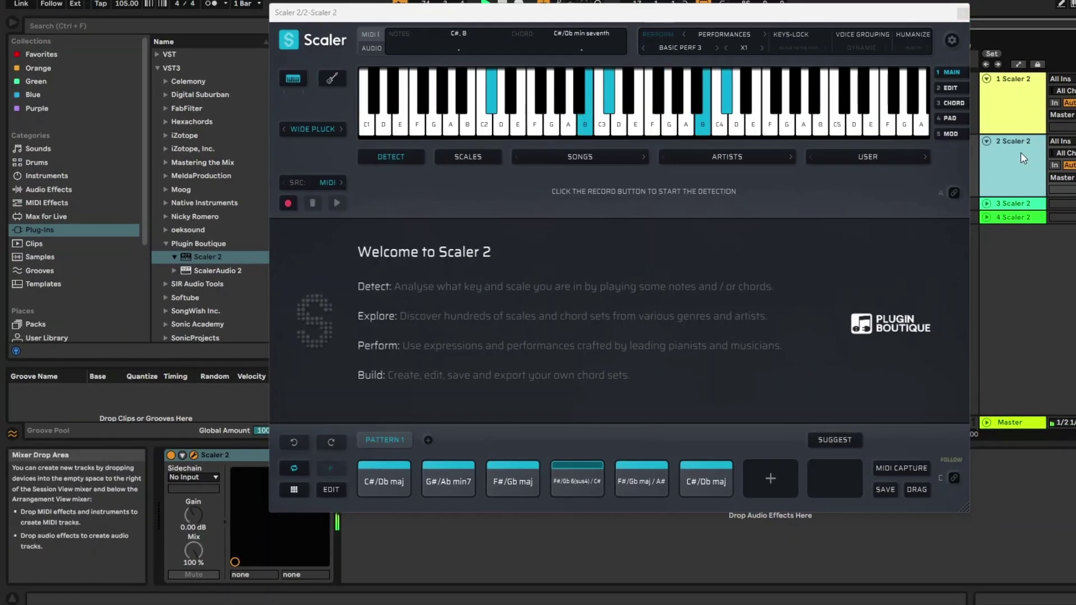
pyautogui.click(1009, 204)
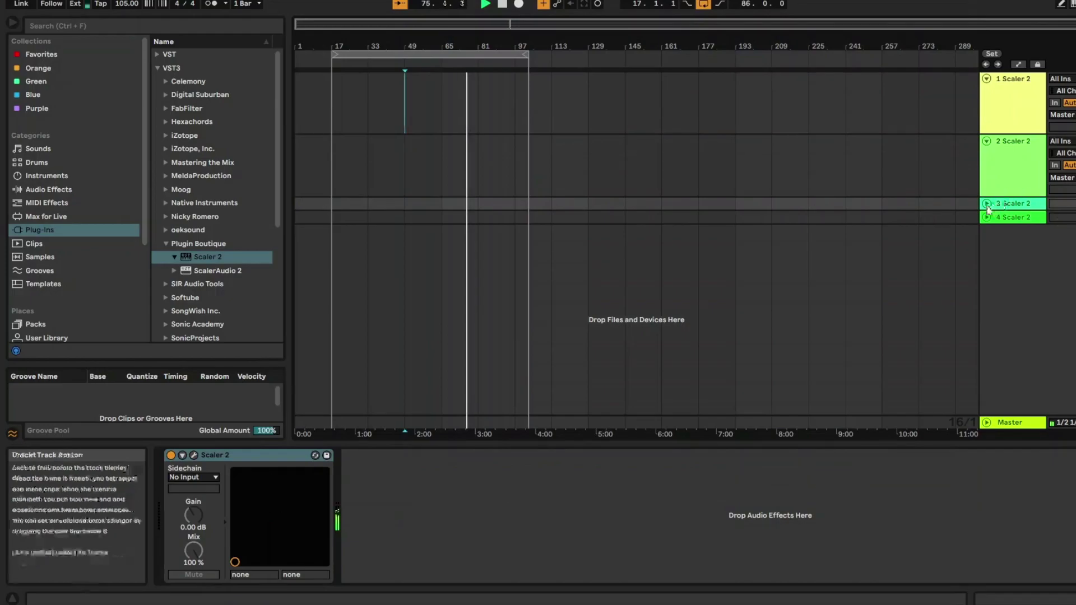
pyautogui.press('Right')
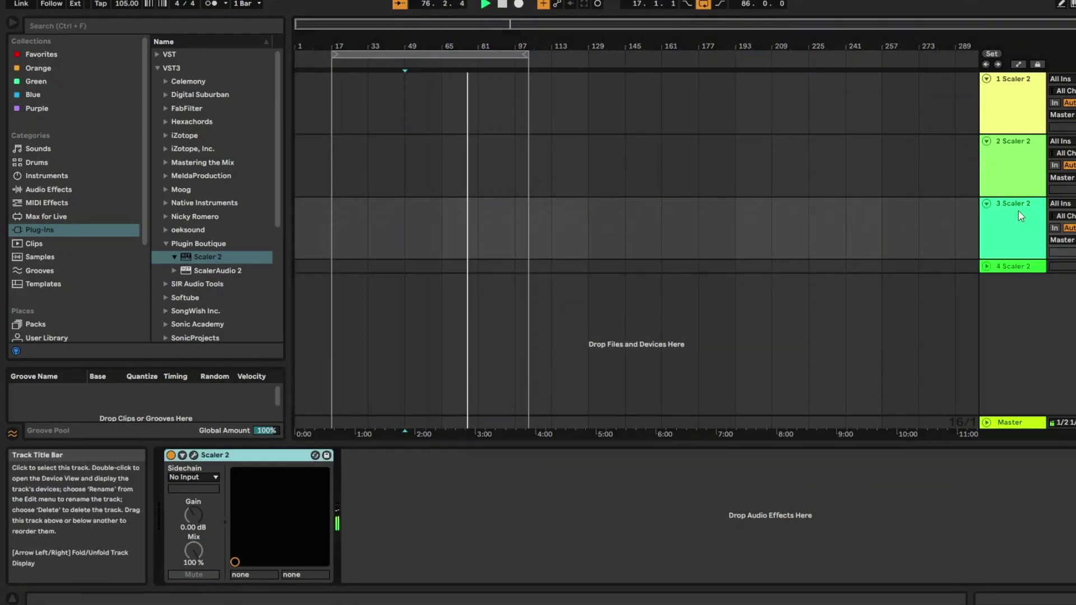
# Step: Open track 3's Scaler window, enable Perform, and choose the Bass performance type
pyautogui.click(194, 455)
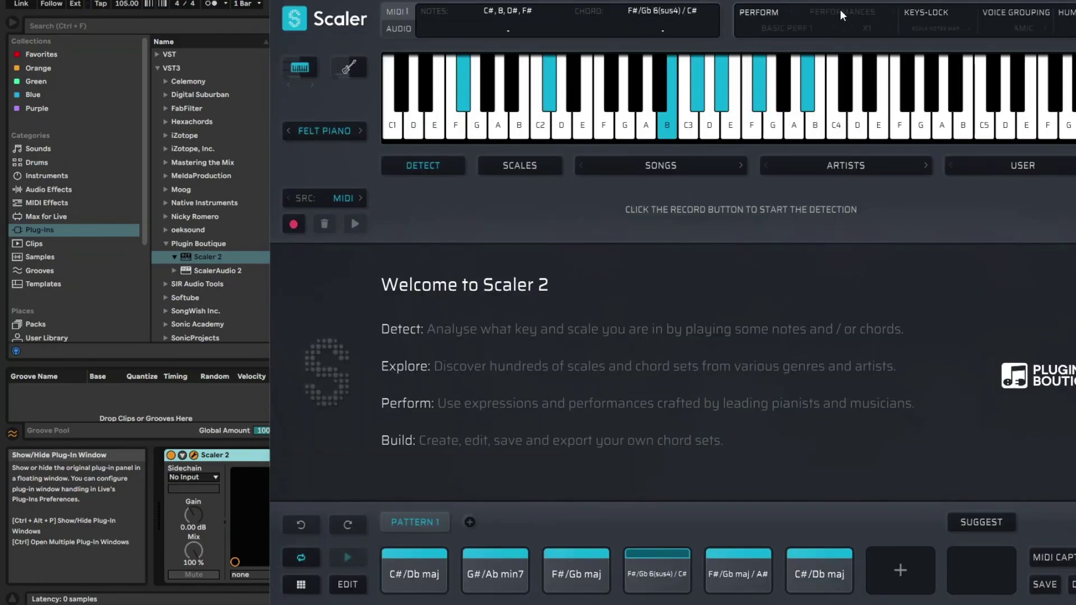
pyautogui.click(839, 10)
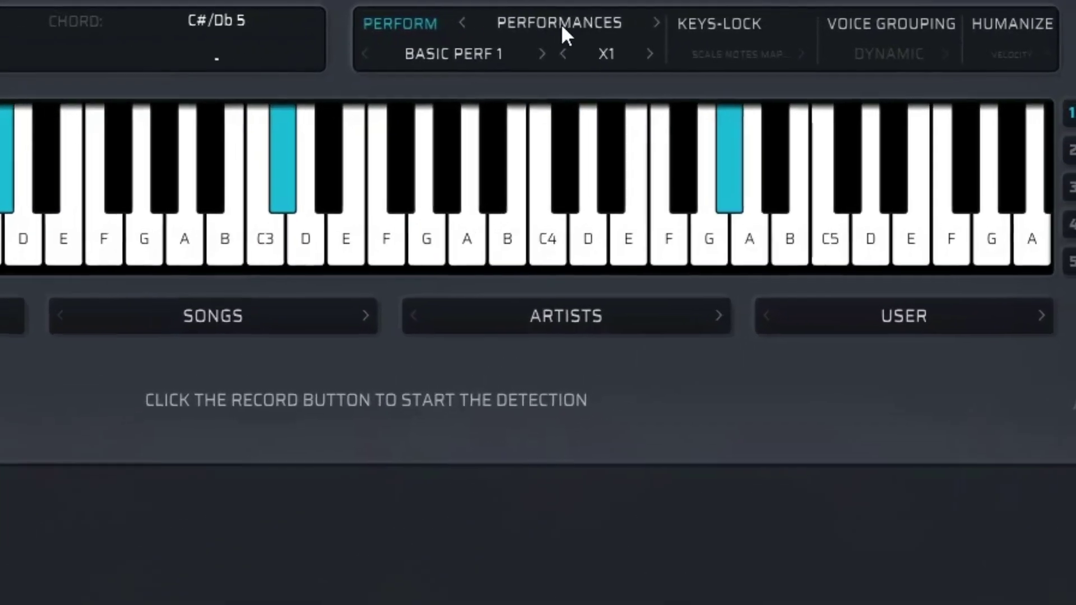
pyautogui.click(562, 26)
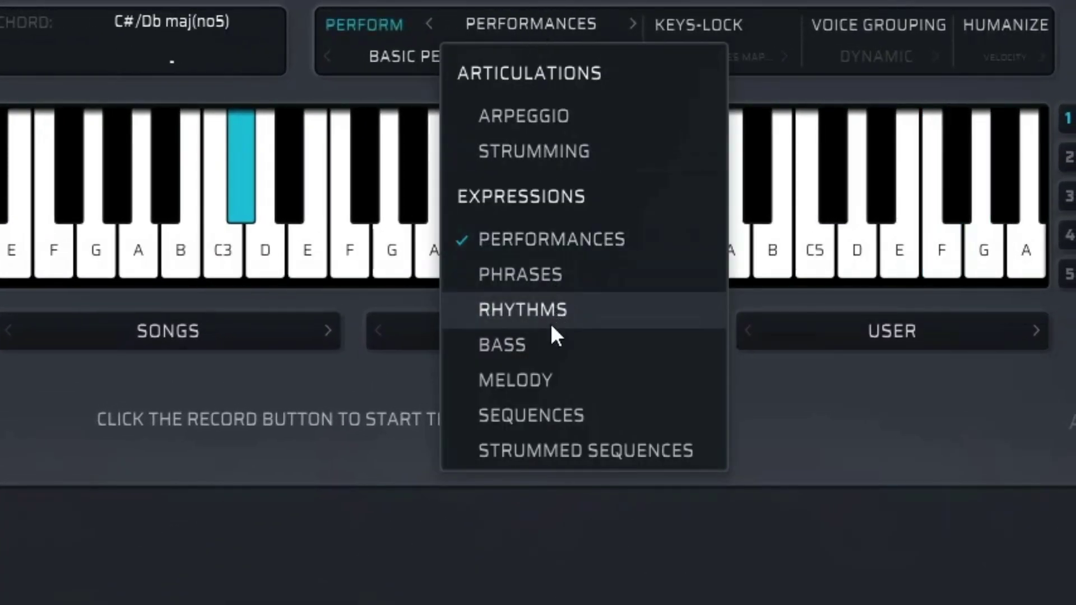
pyautogui.click(550, 332)
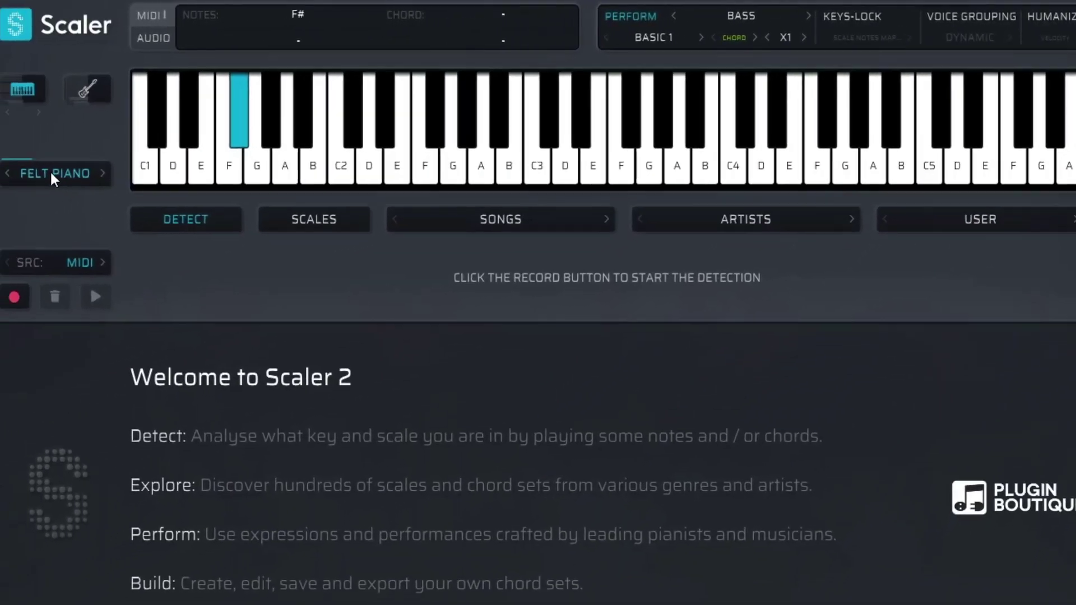
# Step: Set track 3's sound to Retro Bass after trying Orchestral Bass
pyautogui.click(49, 169)
pyautogui.scroll(-10, 324, 552)
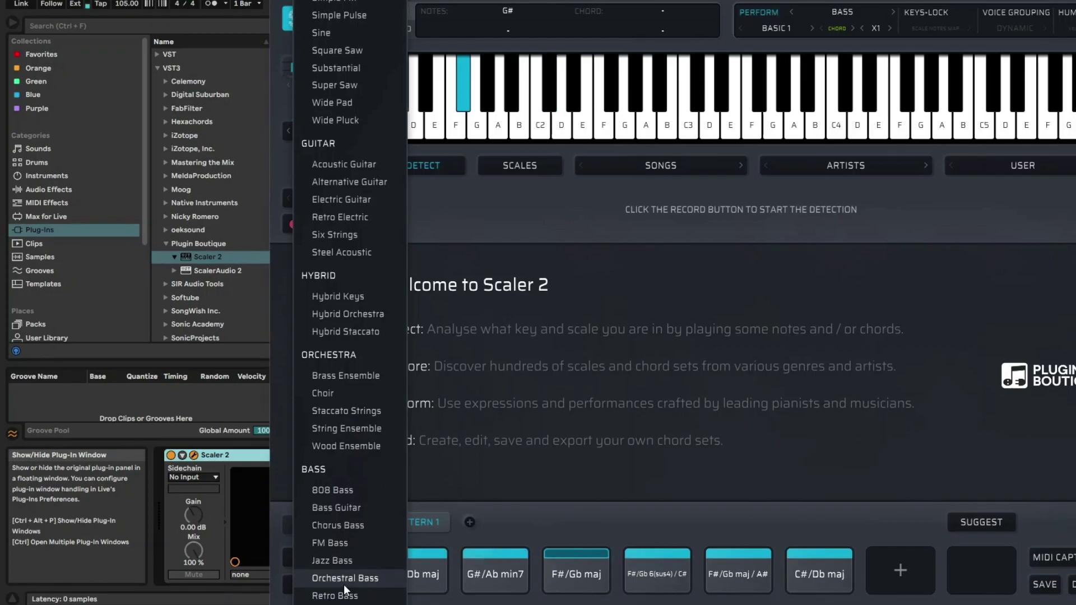
pyautogui.click(344, 578)
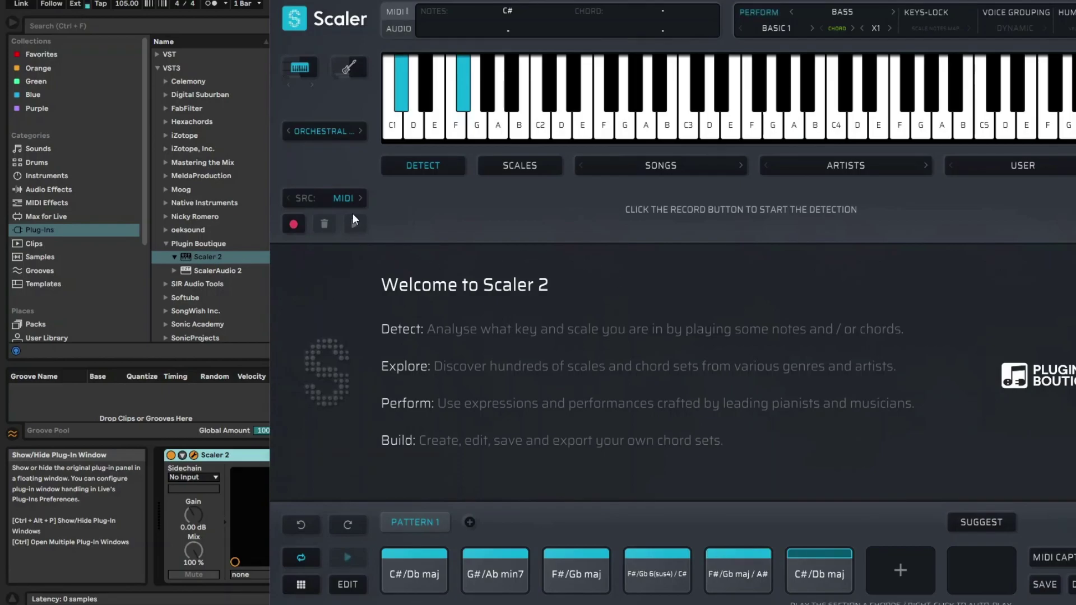
pyautogui.click(322, 132)
pyautogui.click(325, 147)
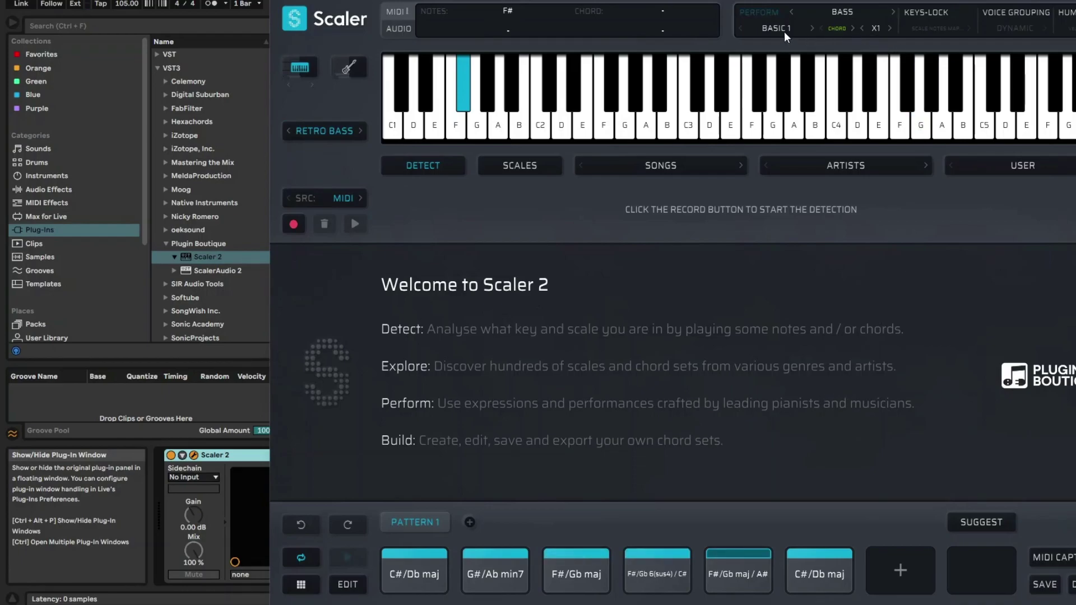
pyautogui.click(324, 130)
pyautogui.click(532, 331)
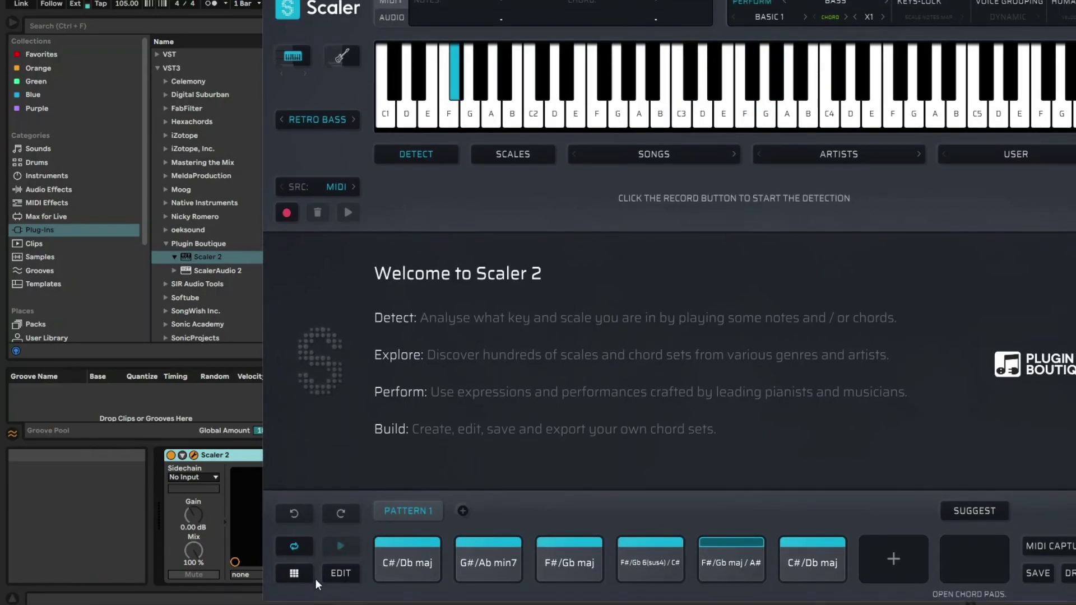
# Step: Raise each of the six chords in track 3's Scaler 2 voicings from octave 3 to 4
pyautogui.click(340, 572)
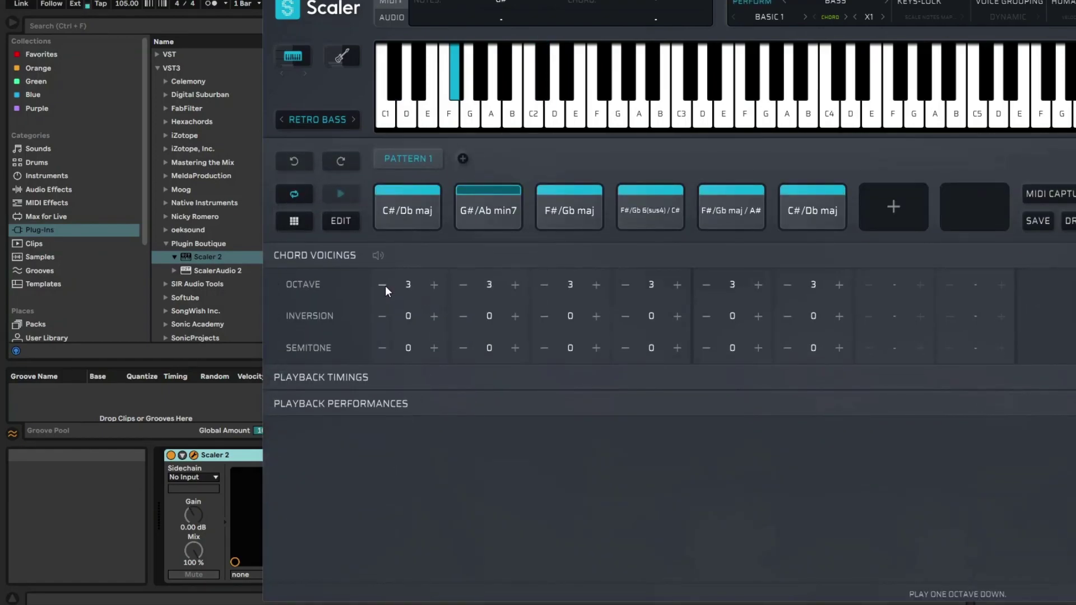
pyautogui.click(434, 285)
pyautogui.click(515, 285)
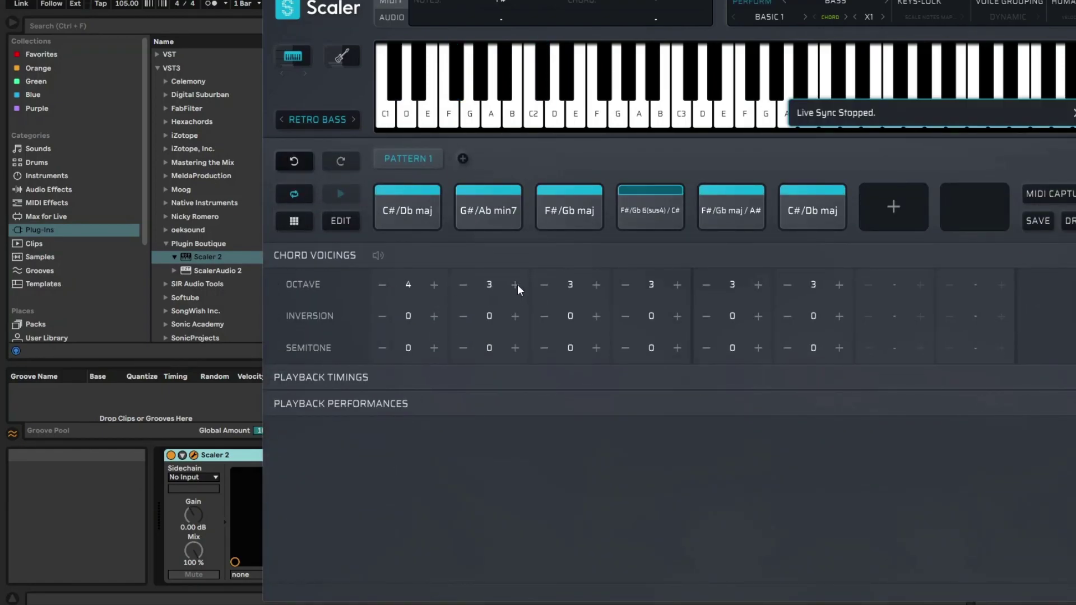
pyautogui.click(596, 286)
pyautogui.click(677, 285)
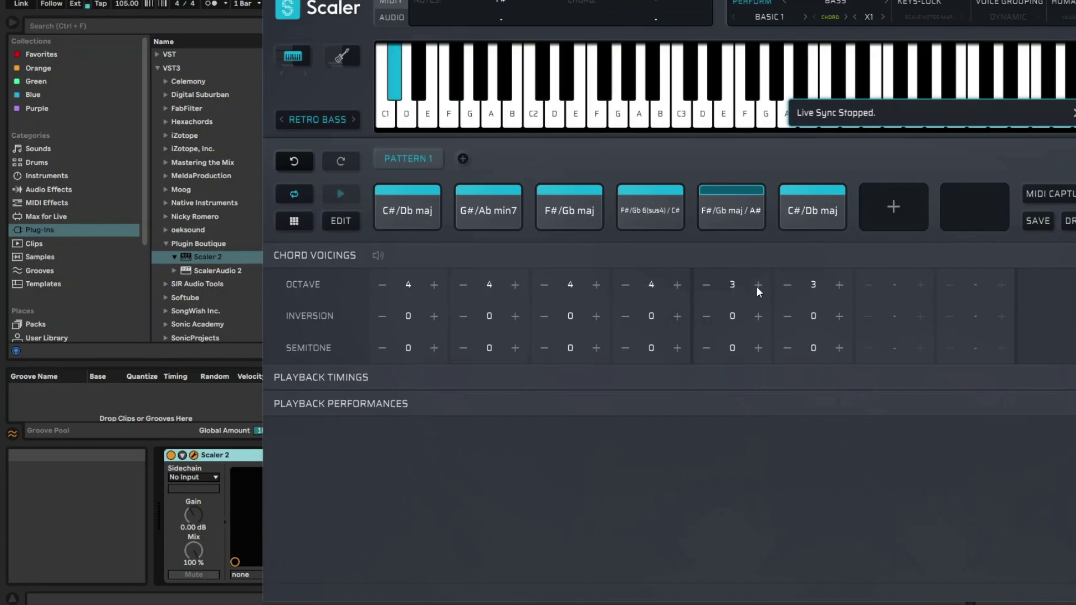
pyautogui.click(757, 284)
pyautogui.click(839, 284)
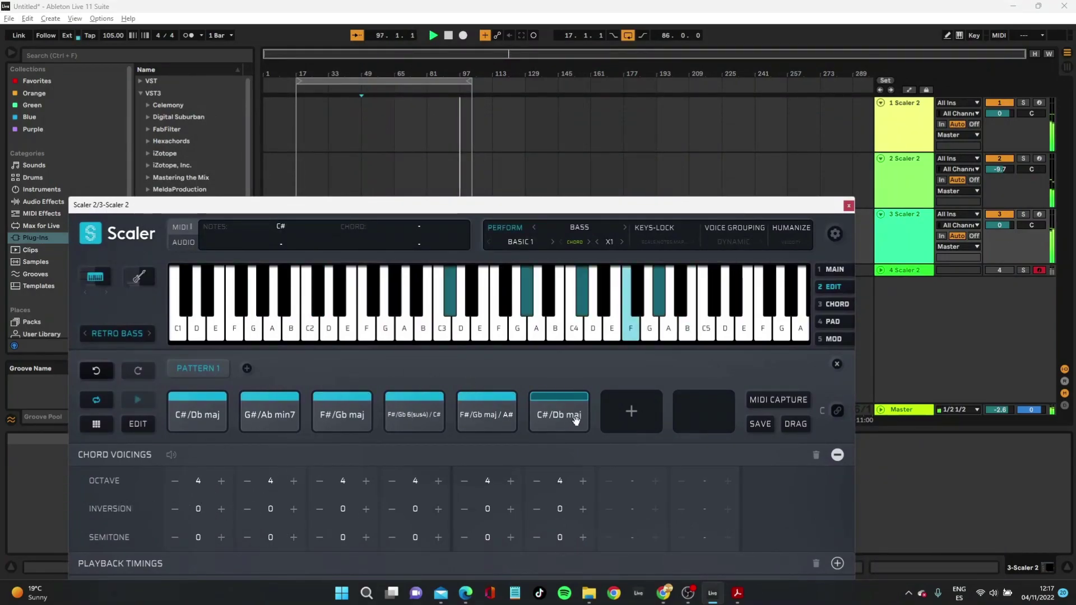
# Step: Open track 4's Scaler 2 and set its playback sound to Sine
pyautogui.click(850, 206)
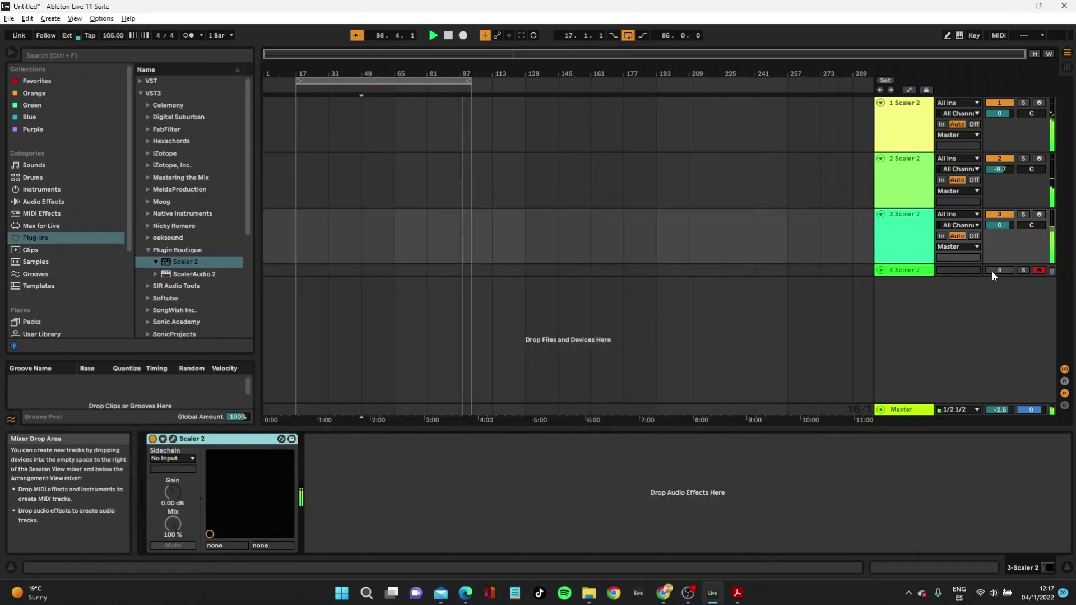
pyautogui.click(909, 270)
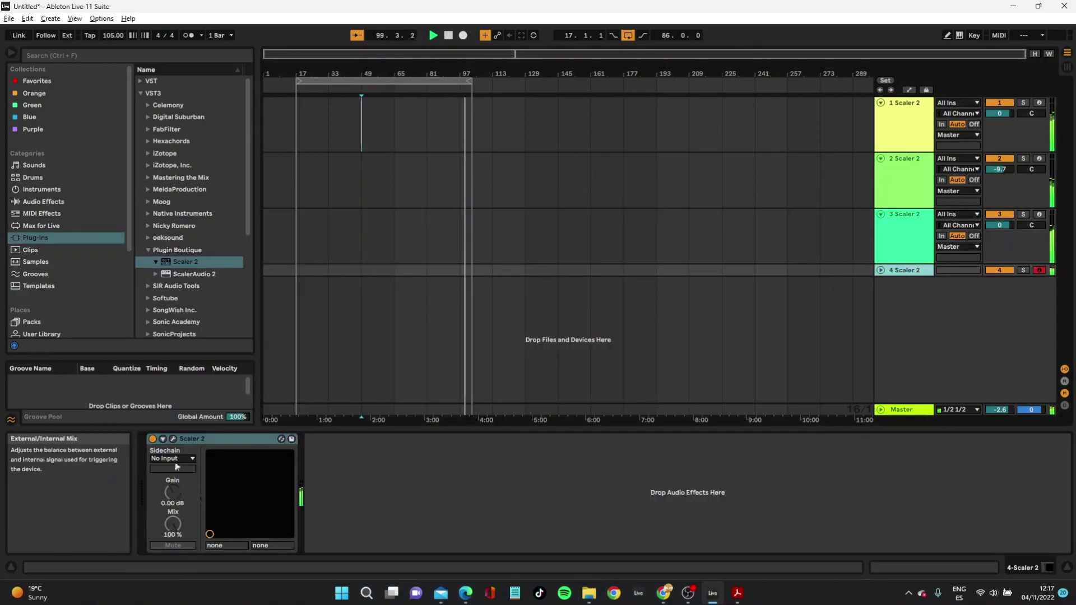
pyautogui.click(171, 440)
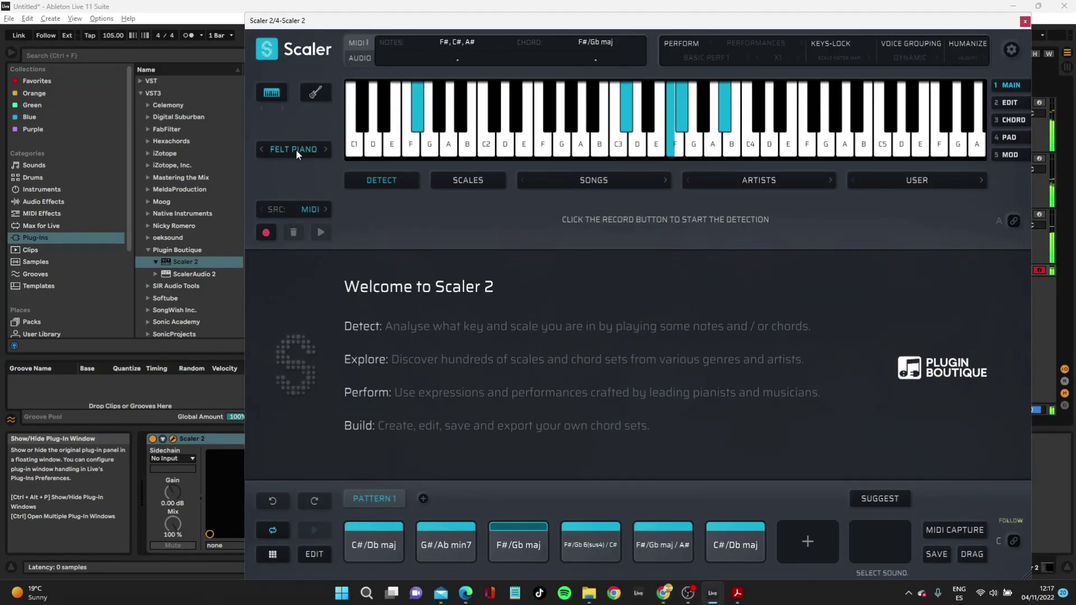
pyautogui.click(296, 149)
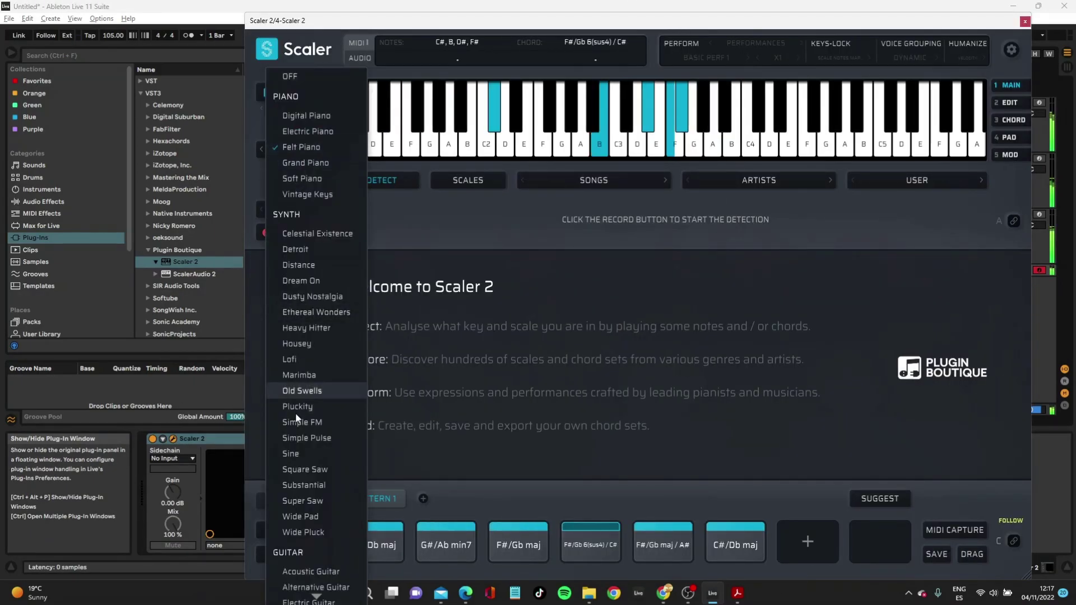
pyautogui.click(296, 454)
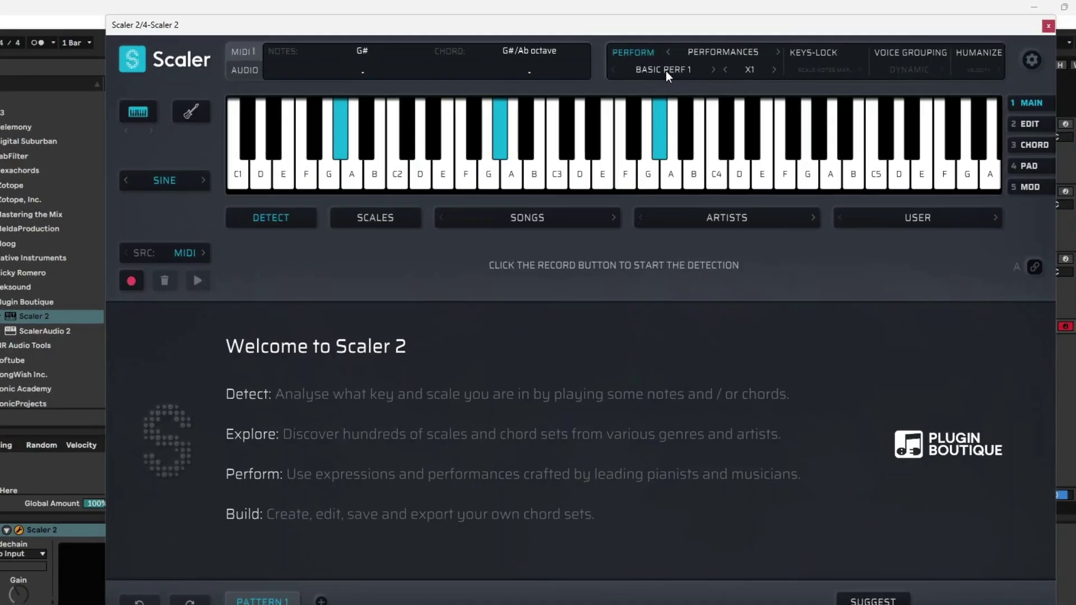
# Step: Set the performance to Avant Garde 8 and the playback sound to Hybrid Keys
pyautogui.click(706, 58)
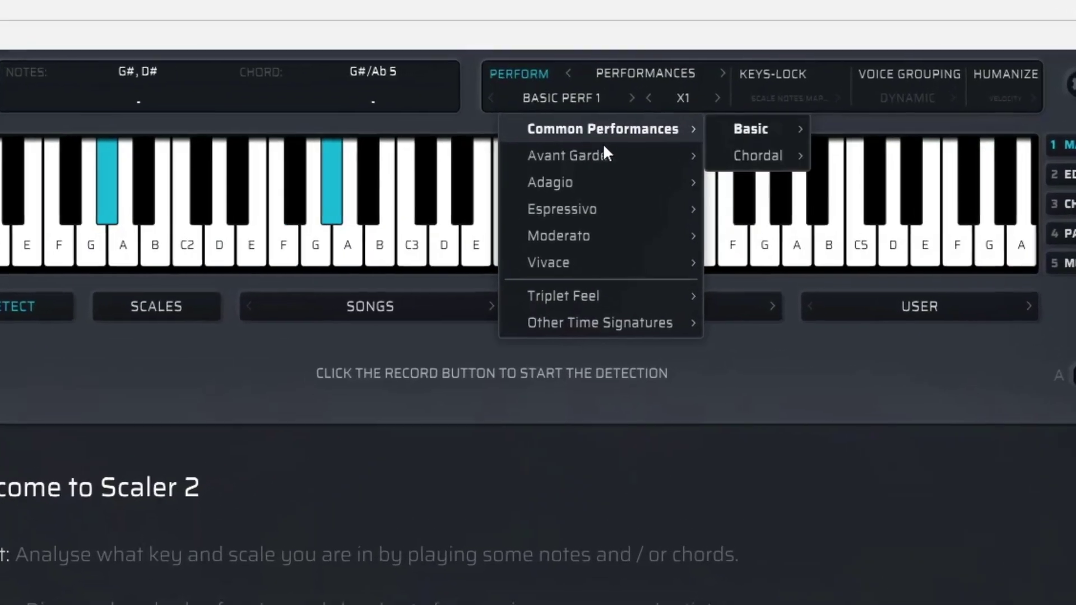
pyautogui.moveTo(603, 154)
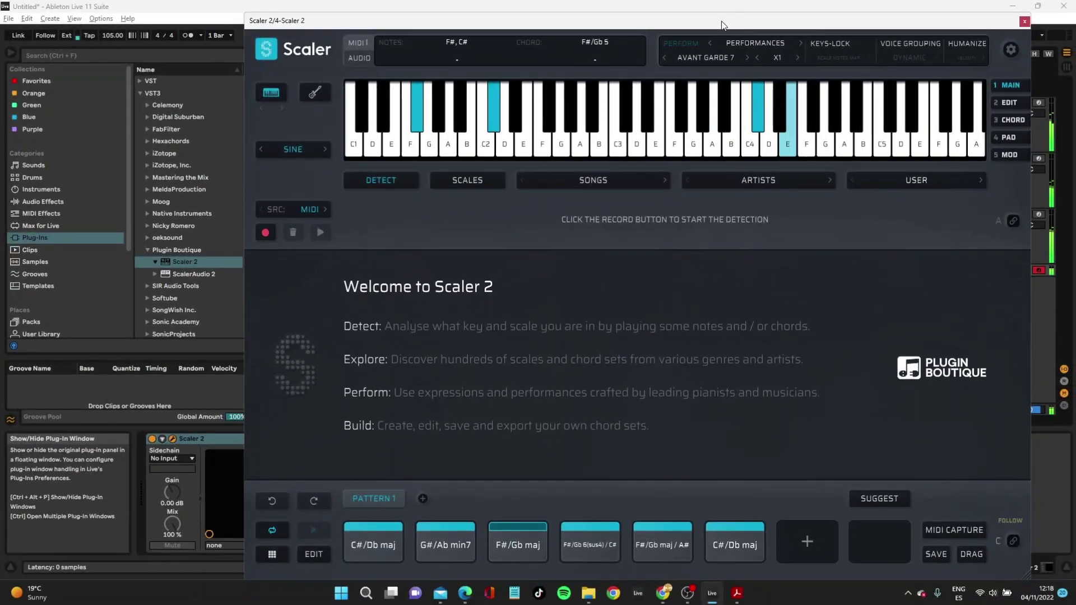
pyautogui.click(748, 57)
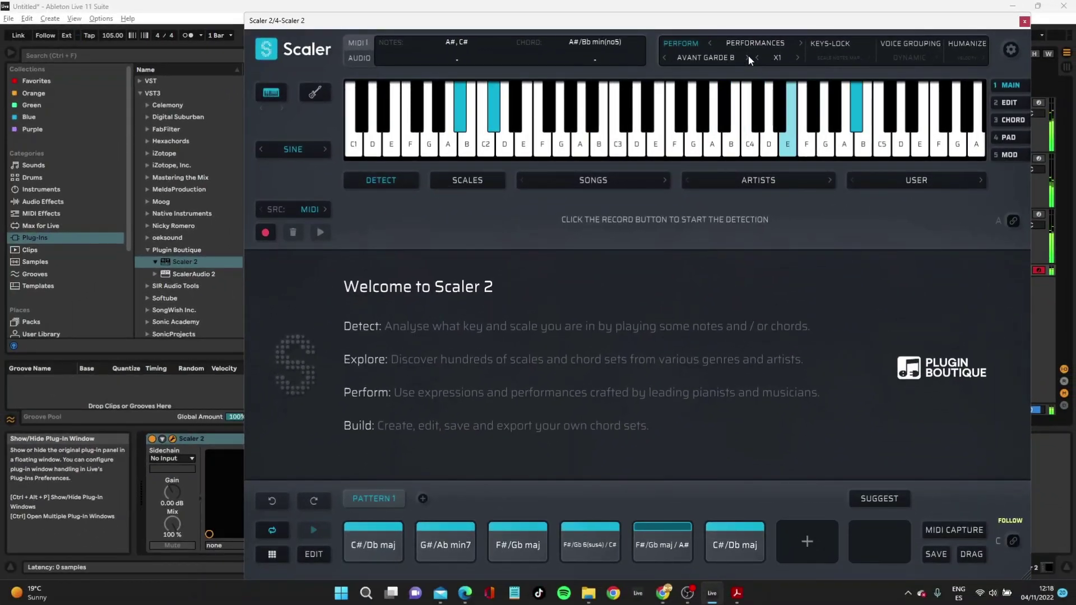
pyautogui.click(296, 148)
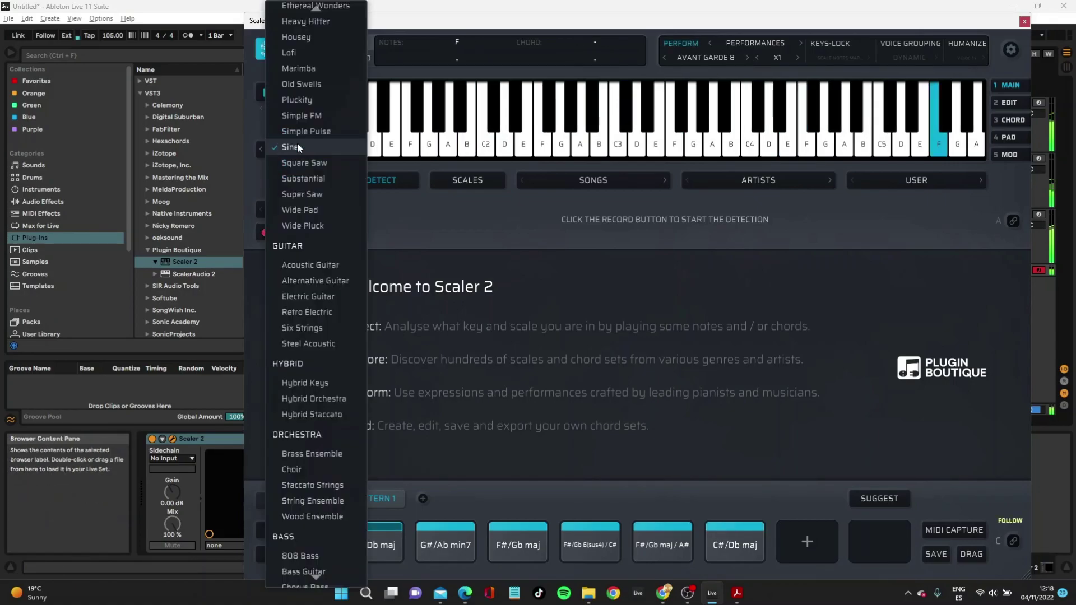
pyautogui.click(319, 383)
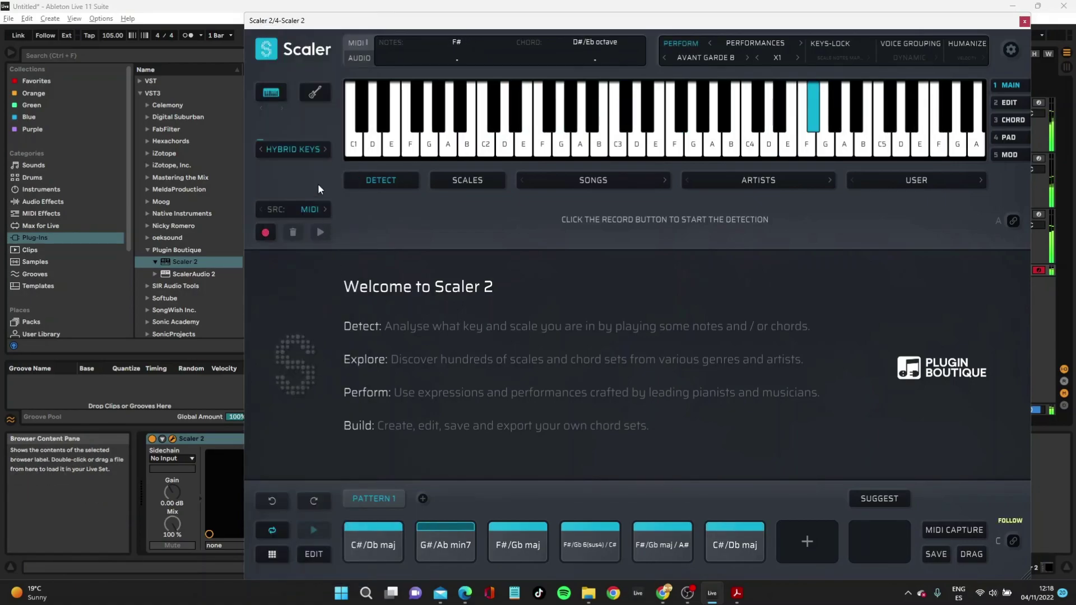
# Step: Close Scaler, lower track 4's volume to -7.0 dB, and stop playback
pyautogui.click(1025, 21)
pyautogui.click(986, 292)
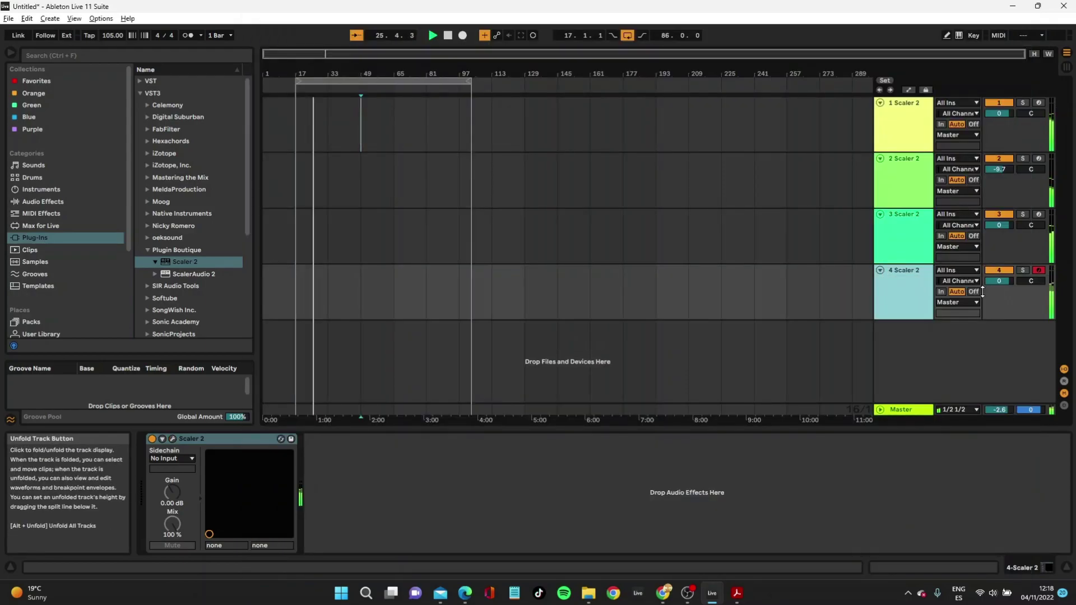
pyautogui.moveTo(999, 281); pyautogui.dragTo(999, 294)
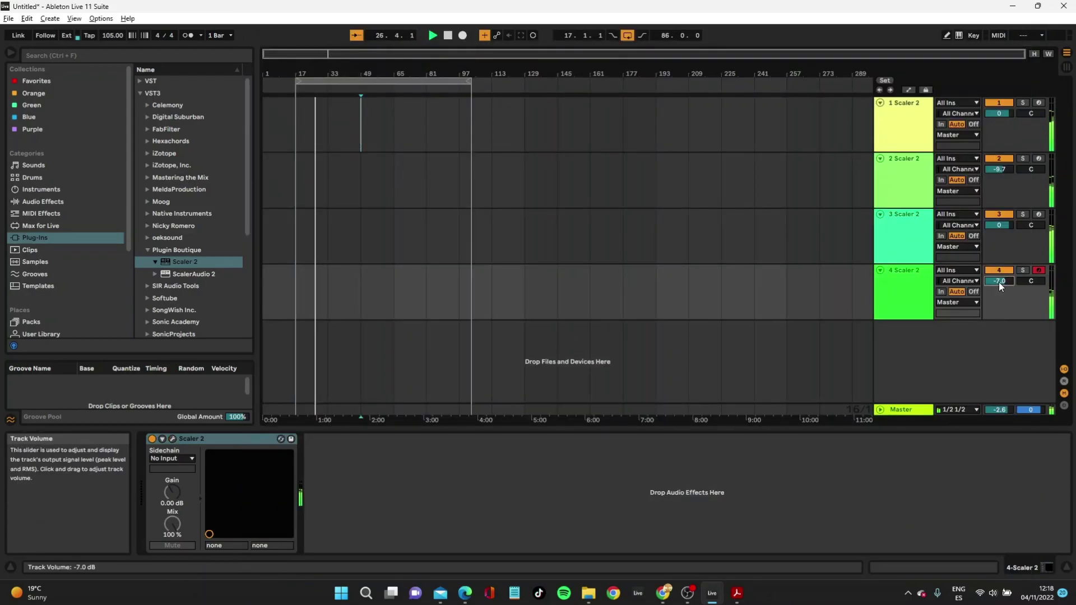
pyautogui.click(449, 35)
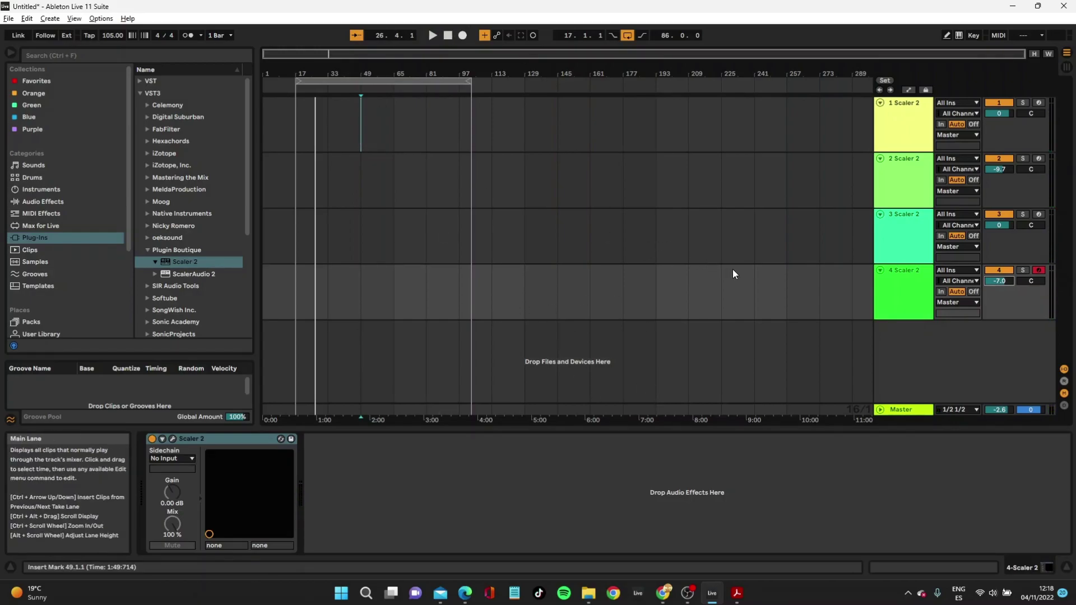
# Step: Delete the three extra tracks and open track 1's Scaler 2 in Session View
pyautogui.press('Delete')
pyautogui.click(1067, 66)
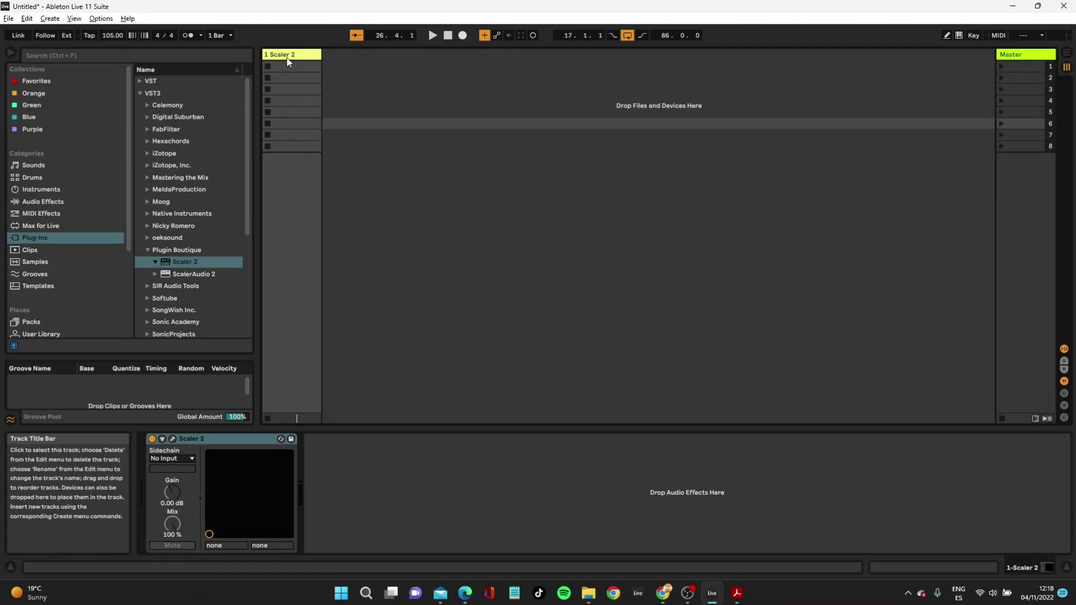
pyautogui.click(172, 439)
pyautogui.moveTo(855, 330); pyautogui.dragTo(562, 120)
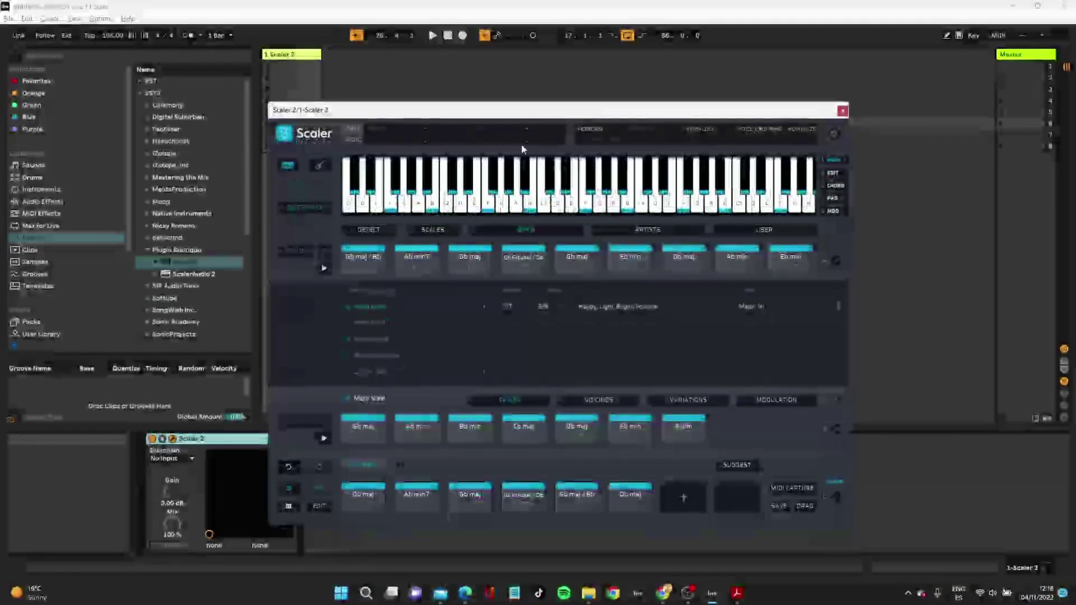
# Step: Load the Divisi 4 Part song 'Hans' from Scaler's song chord sets
pyautogui.click(512, 229)
pyautogui.moveTo(523, 230)
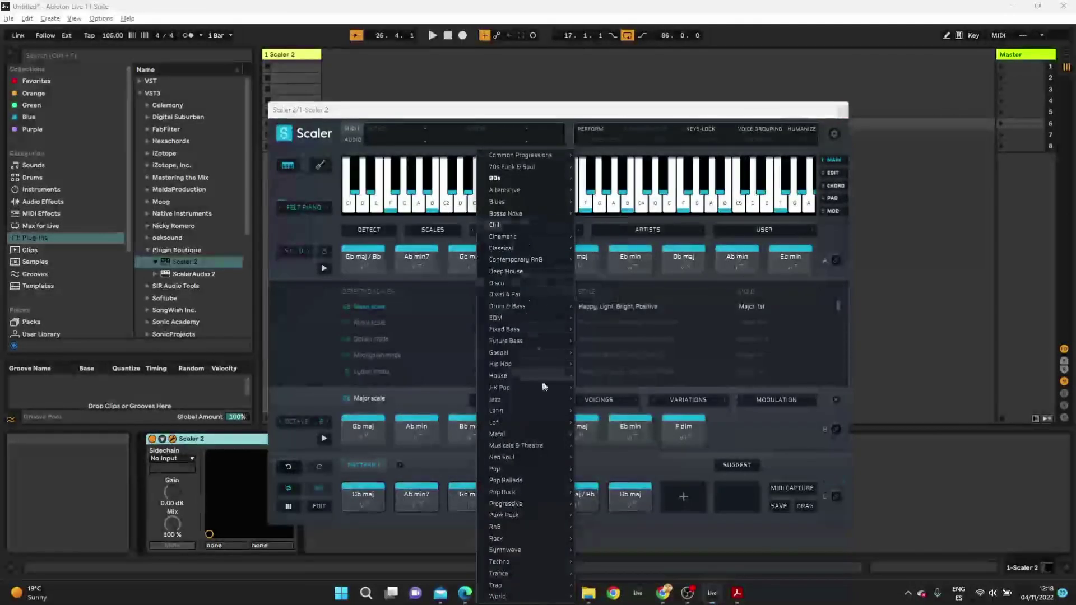
pyautogui.click(580, 232)
pyautogui.click(482, 232)
pyautogui.moveTo(527, 294)
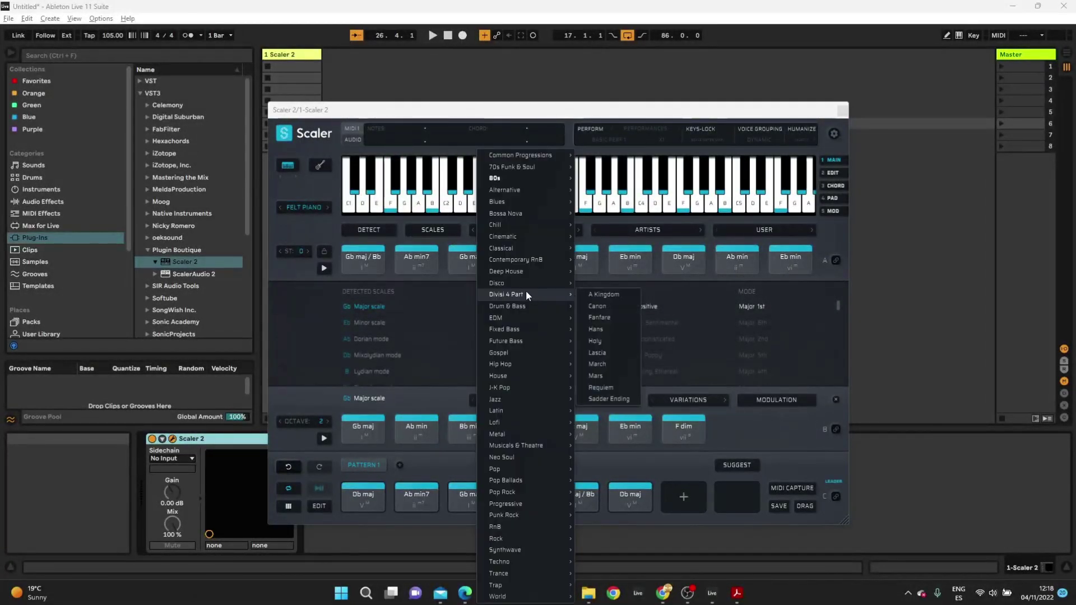
pyautogui.click(599, 329)
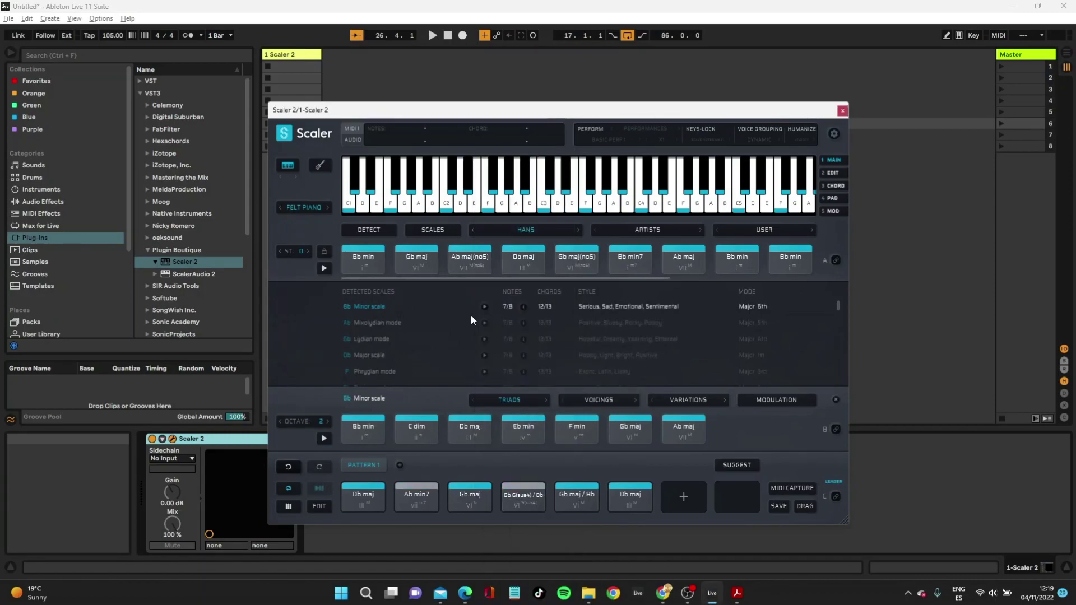
# Step: Turn Multi-Voice Output on in Scaler's settings and close the plug-in
pyautogui.click(833, 135)
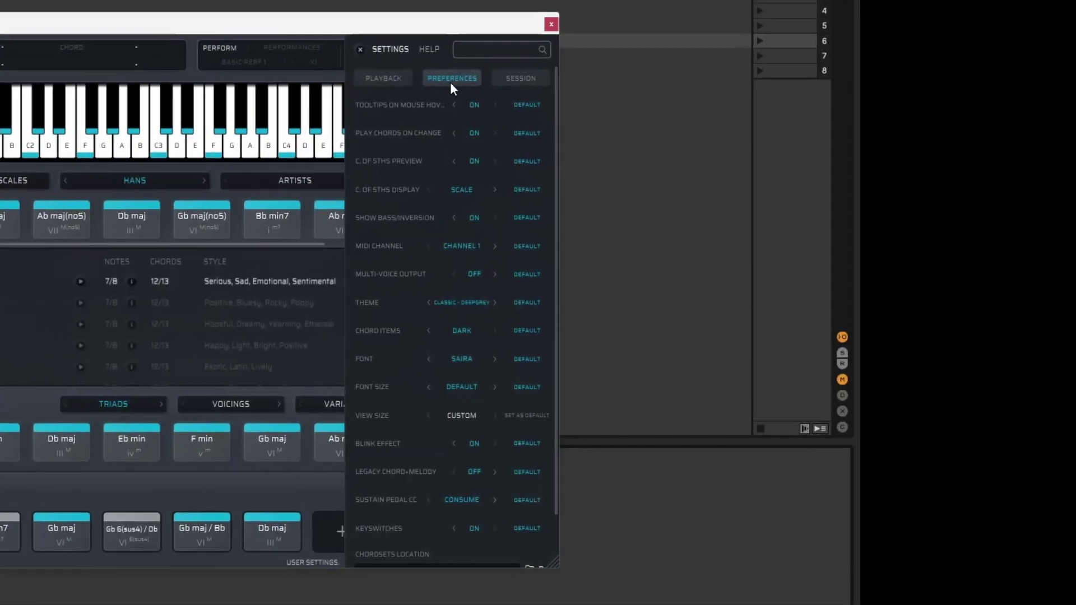
pyautogui.click(474, 275)
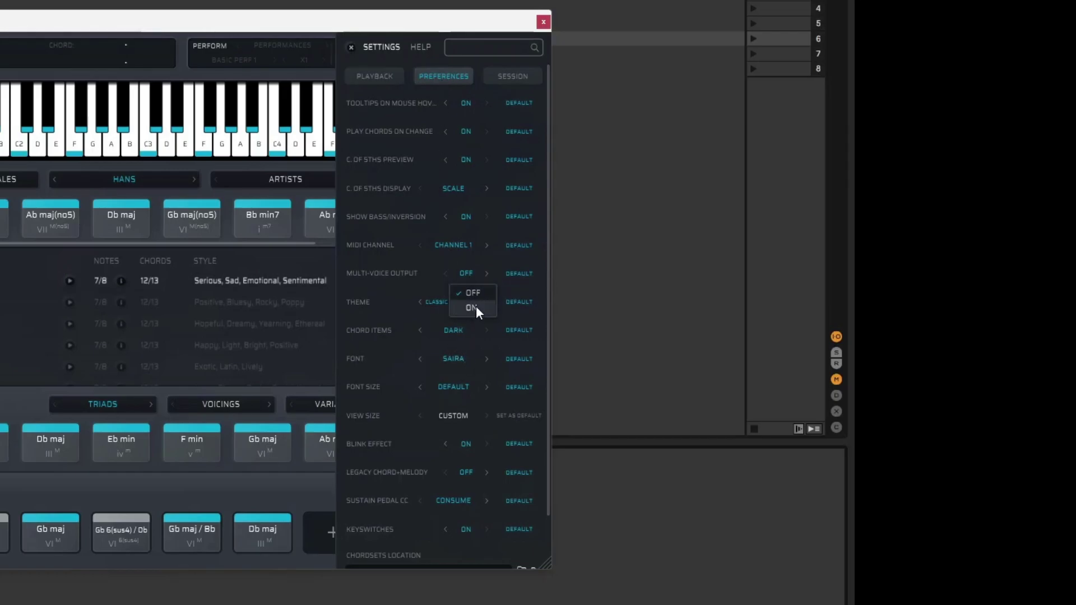
pyautogui.click(476, 307)
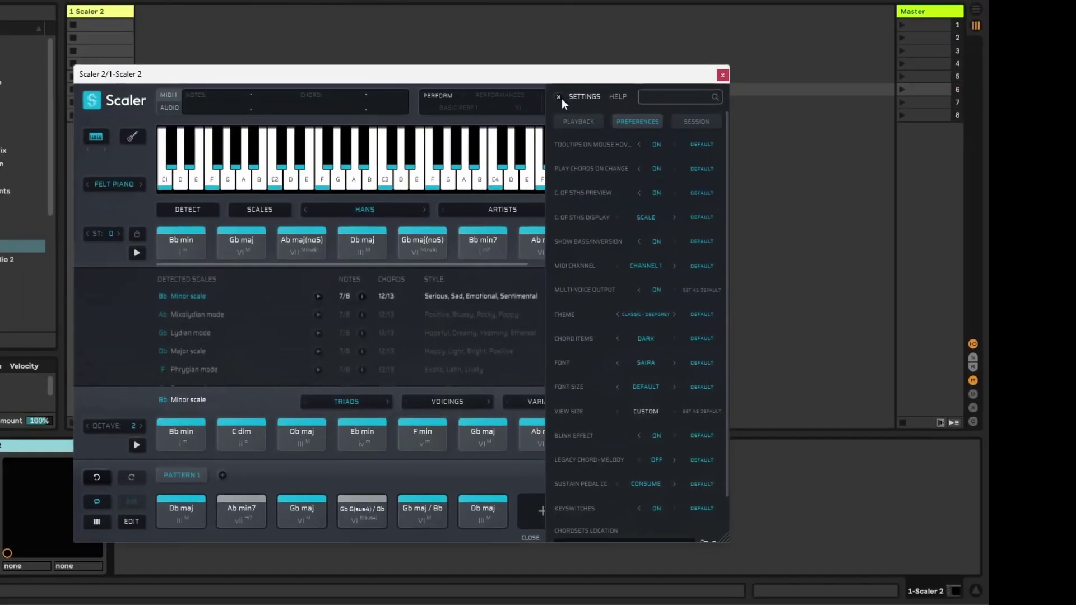
pyautogui.click(352, 47)
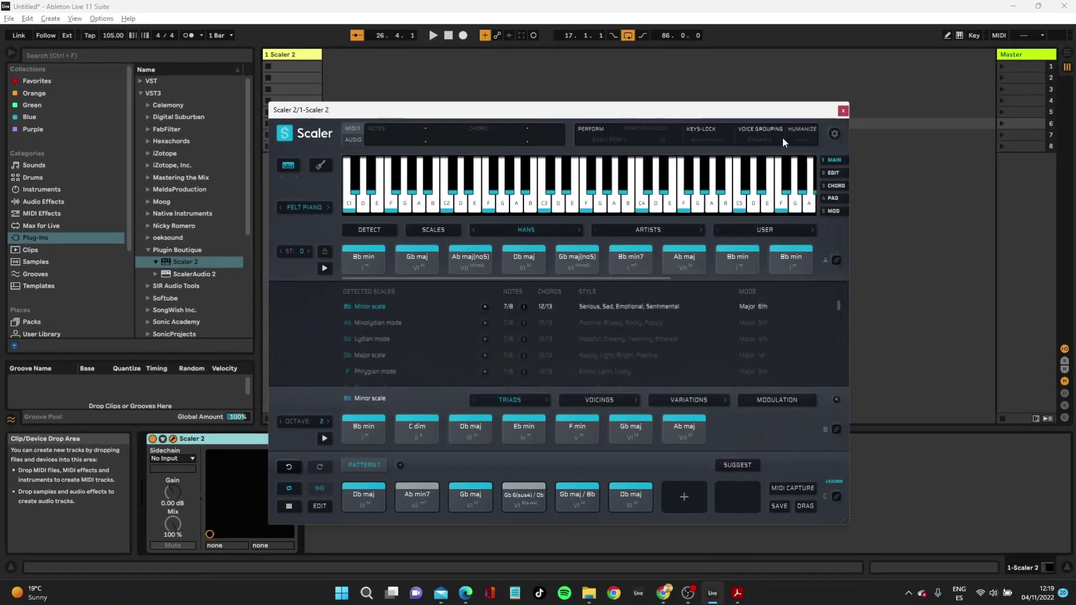
pyautogui.click(843, 111)
# Step: Insert three new MIDI tracks beside the Scaler 2 track
pyautogui.rightClick(368, 71)
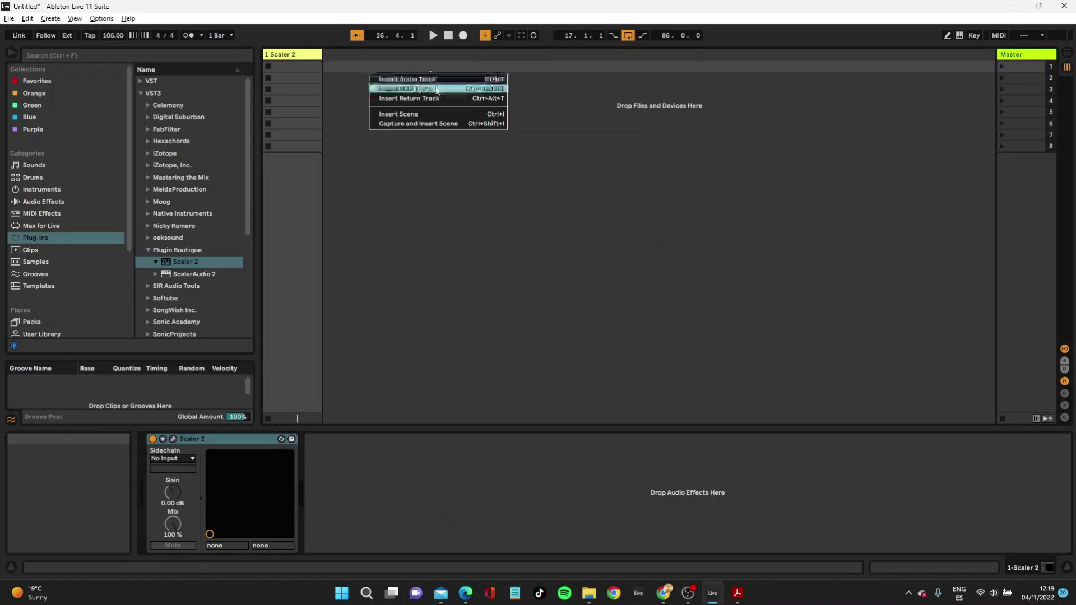
pyautogui.click(392, 87)
pyautogui.rightClick(484, 182)
pyautogui.click(520, 199)
pyautogui.rightClick(521, 208)
pyautogui.click(555, 223)
# Step: Search 'repro' and load Repro-5 on track 2 with the HS S+H Keys preset
pyautogui.click(92, 56)
pyautogui.write('repro')
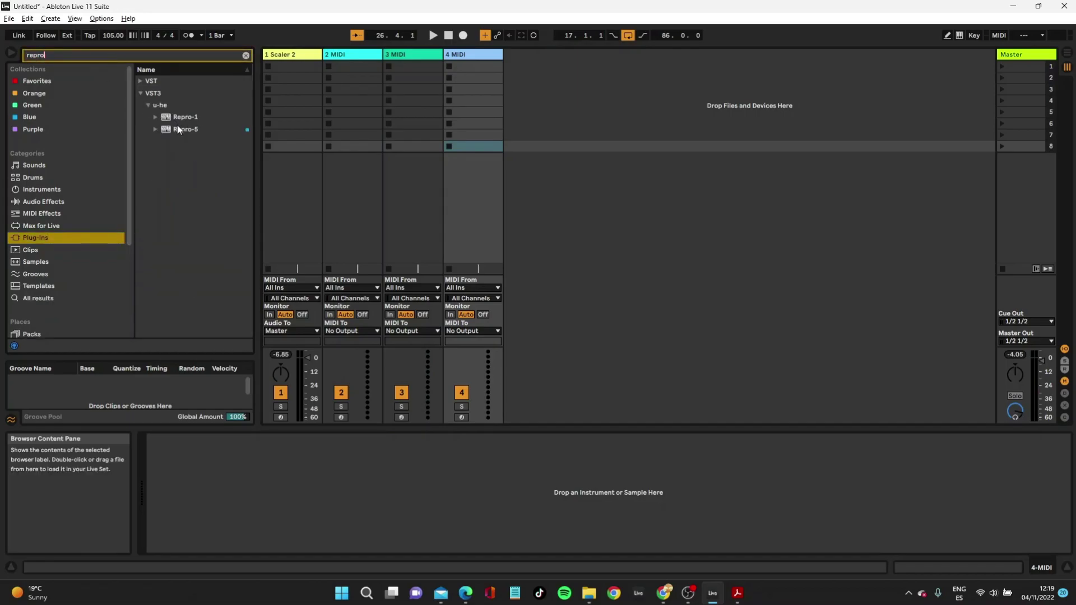
pyautogui.moveTo(177, 129); pyautogui.dragTo(355, 107)
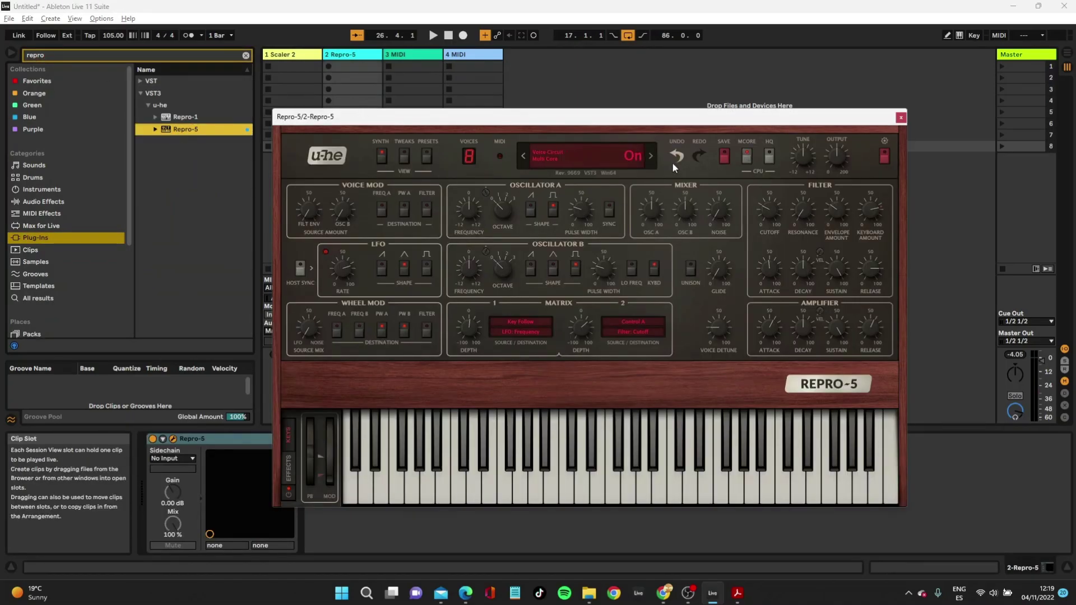
pyautogui.click(427, 157)
pyautogui.click(340, 241)
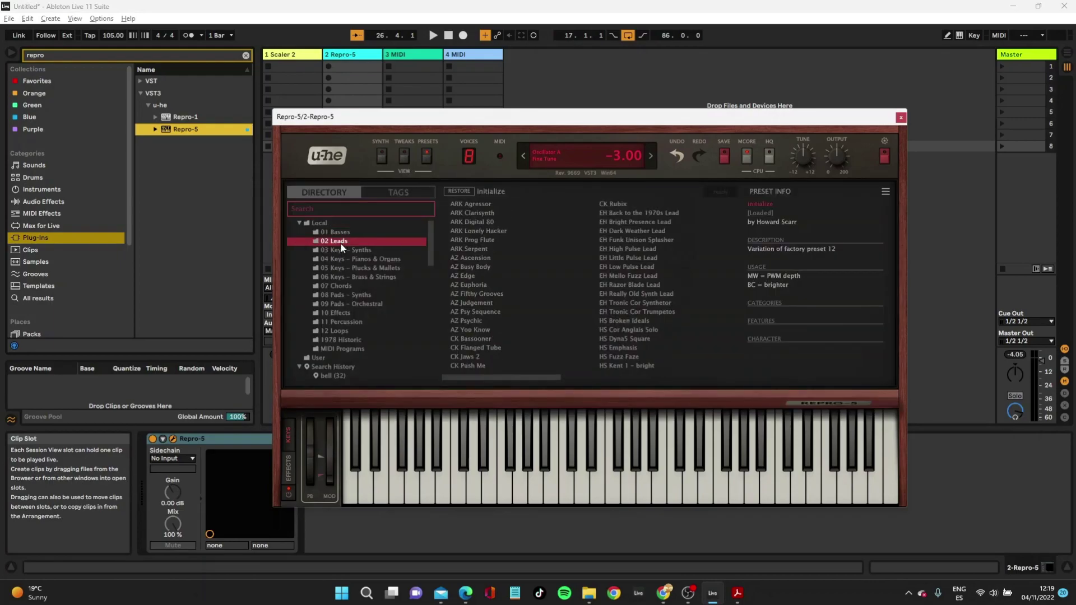
pyautogui.click(343, 250)
pyautogui.click(622, 348)
pyautogui.hotkey('ctrl', 'alt', 'p')
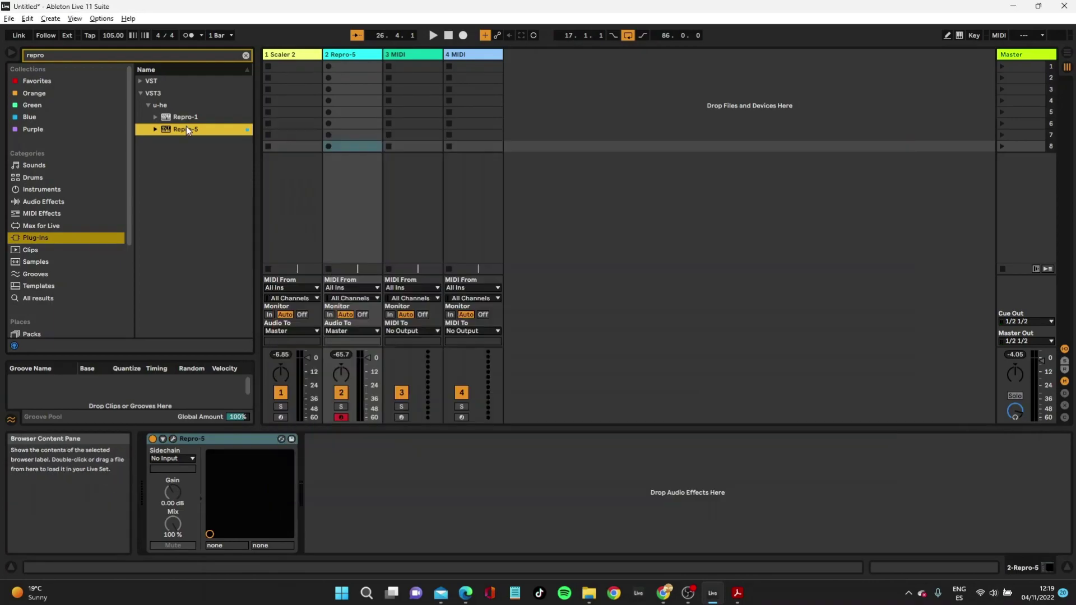
# Step: Load Repro-5 onto the remaining tracks and close the synth windows
pyautogui.moveTo(399, 147); pyautogui.dragTo(400, 147)
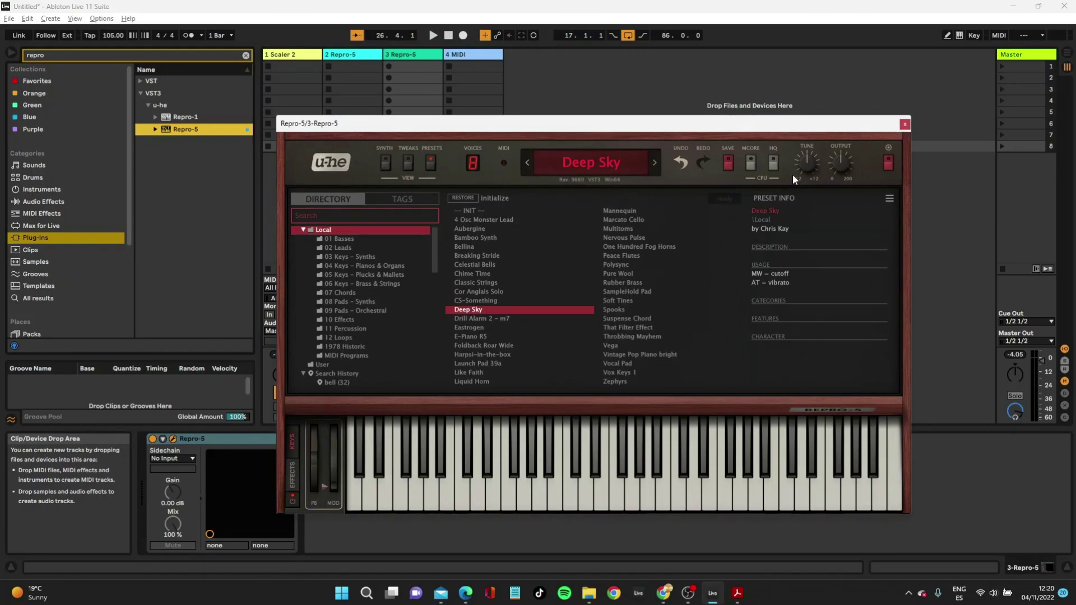
pyautogui.hotkey('ctrl', 'alt', 'p')
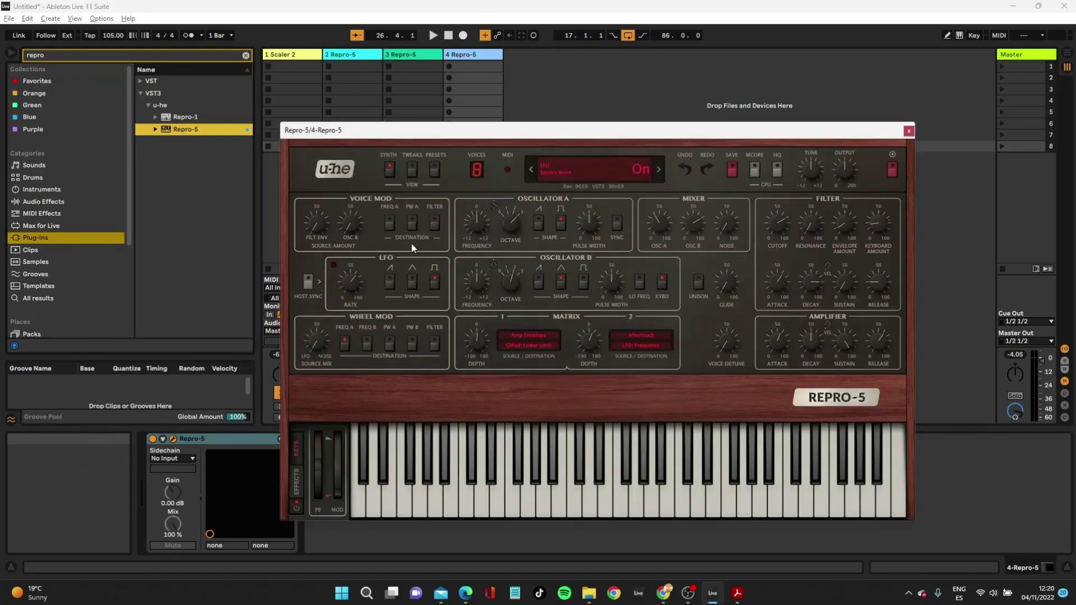
pyautogui.hotkey('ctrl', 'alt', 'p')
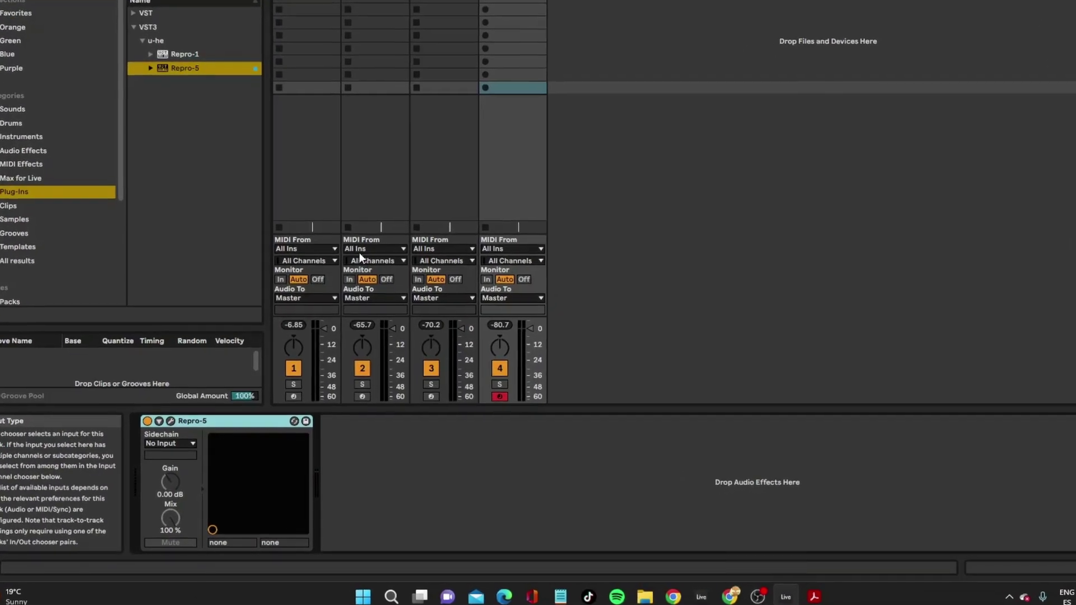
# Step: Set MIDI From on tracks 2, 3 and 4 to 1-Scaler 2
pyautogui.click(361, 249)
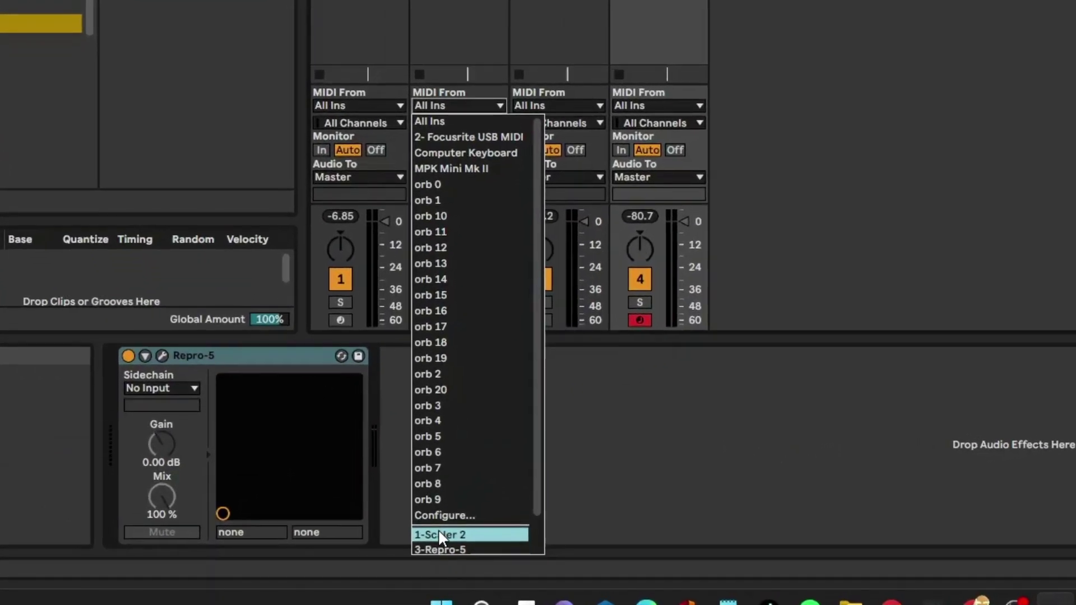
pyautogui.click(439, 534)
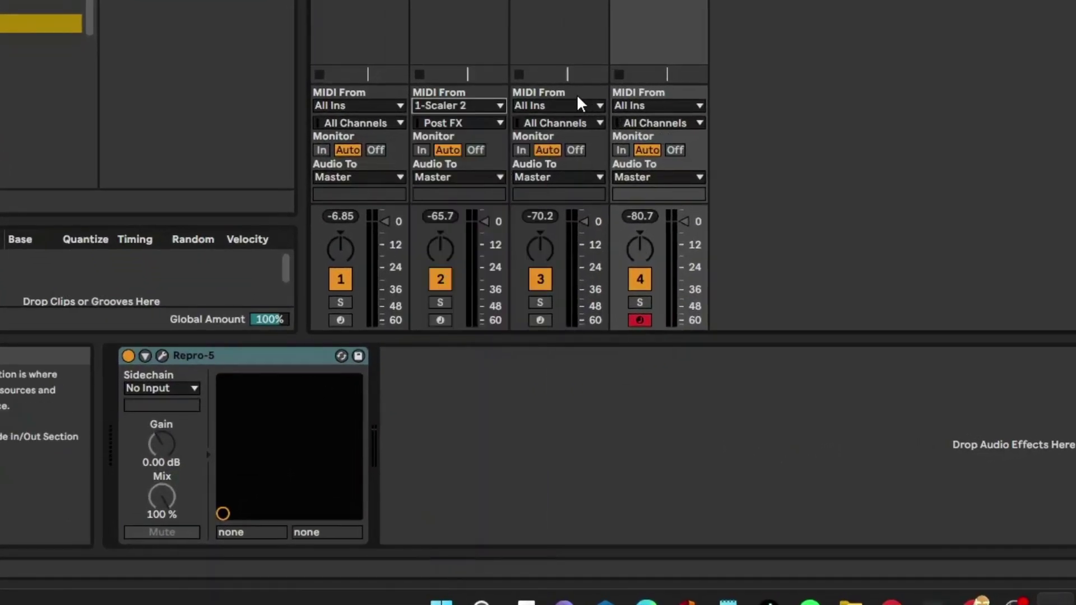
pyautogui.click(575, 104)
pyautogui.click(600, 536)
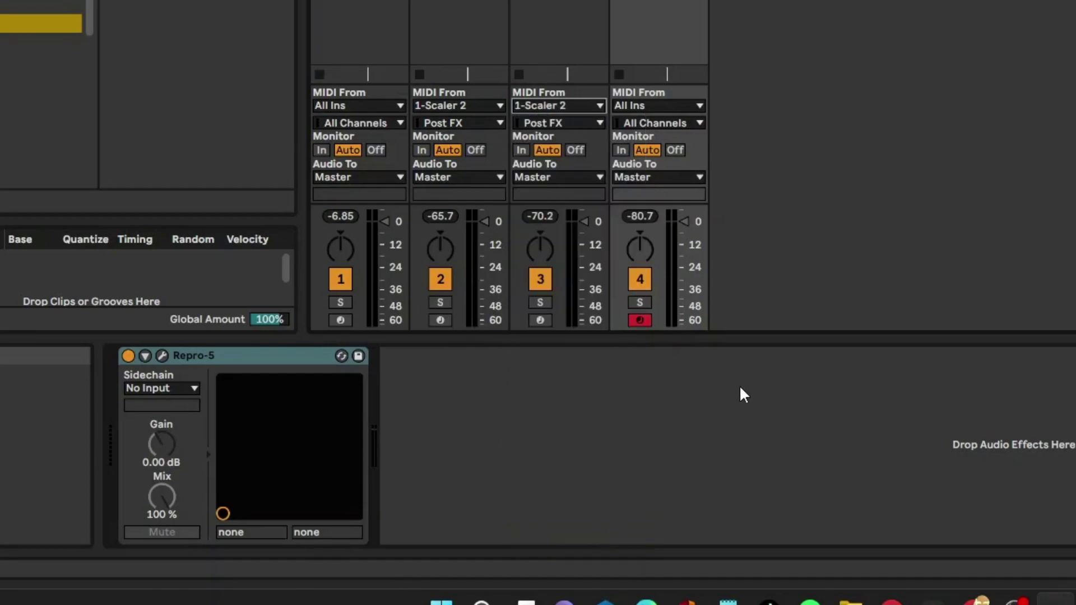
pyautogui.click(697, 104)
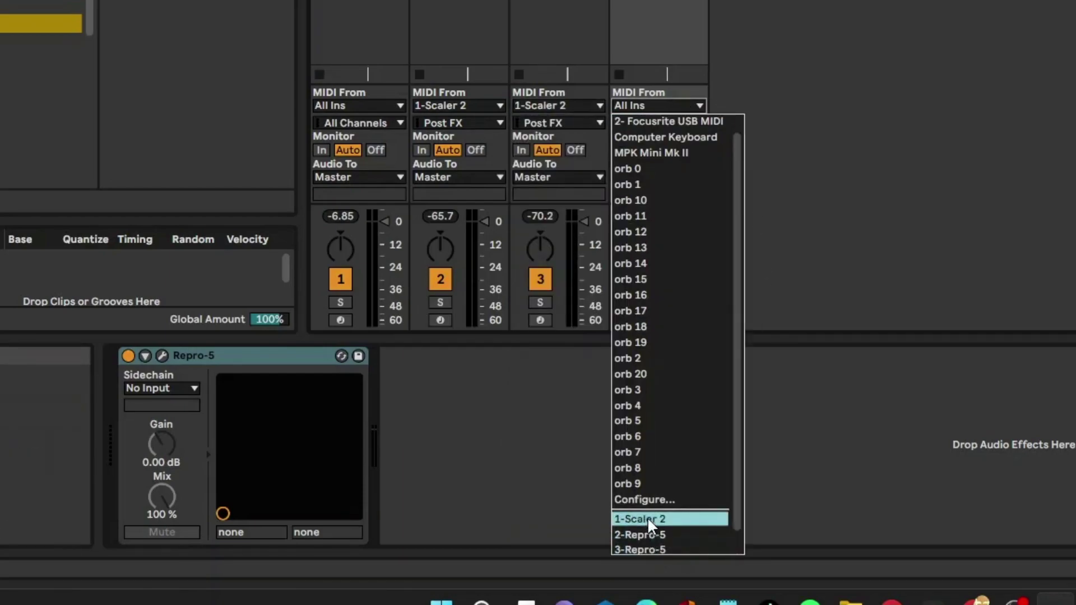
pyautogui.click(647, 519)
pyautogui.click(440, 123)
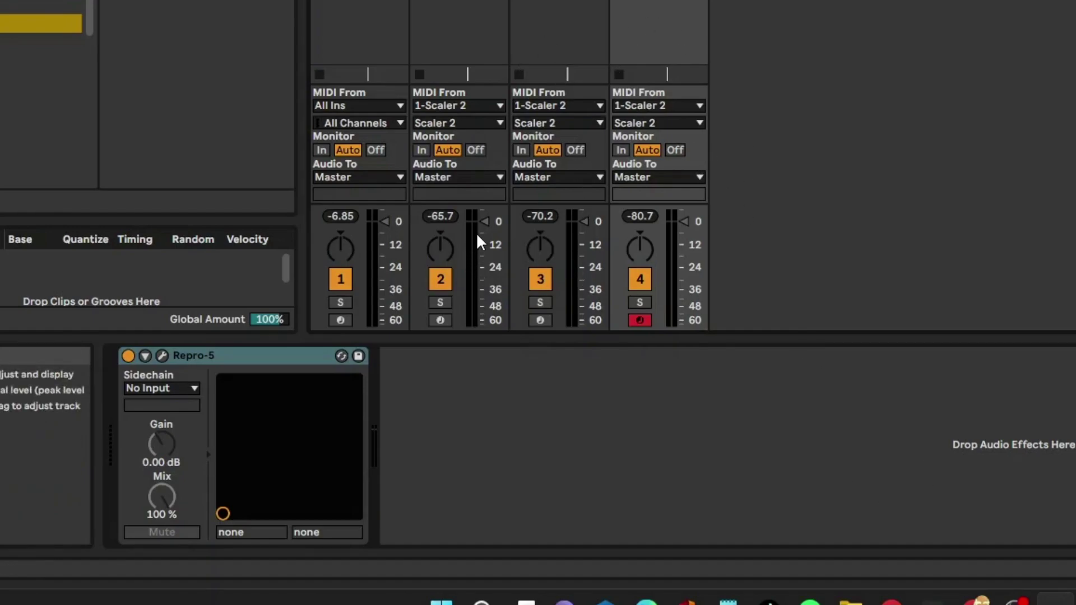
# Step: Lower track 2–4 faders to about -14.5, -10 and -12 dB, then open Scaler 2
pyautogui.moveTo(478, 235); pyautogui.dragTo(482, 247)
pyautogui.moveTo(588, 227); pyautogui.dragTo(588, 241)
pyautogui.moveTo(684, 222); pyautogui.dragTo(684, 247)
pyautogui.click(359, 17)
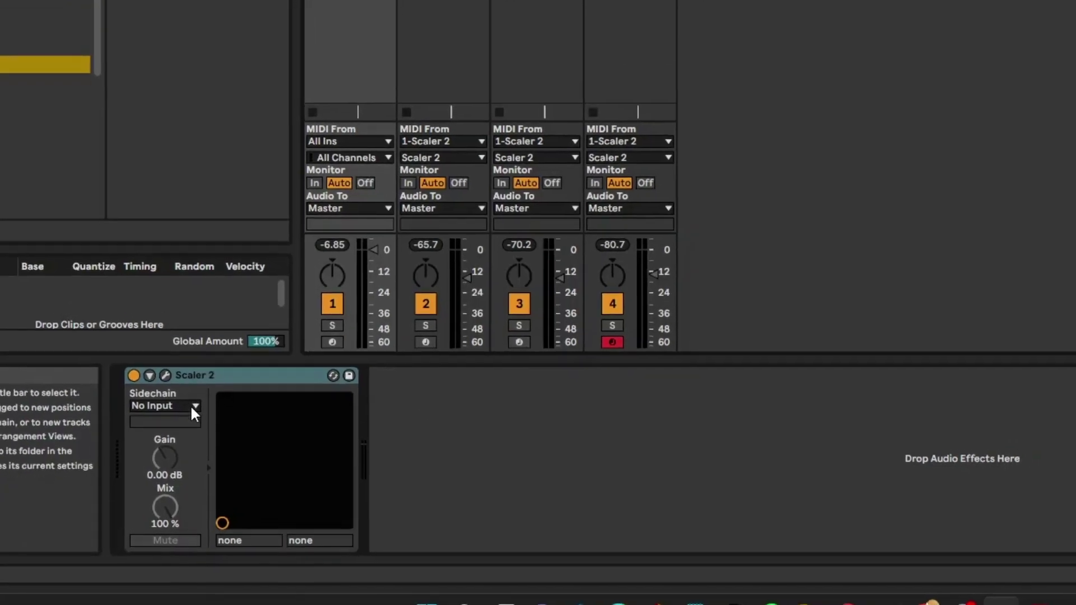
pyautogui.click(164, 375)
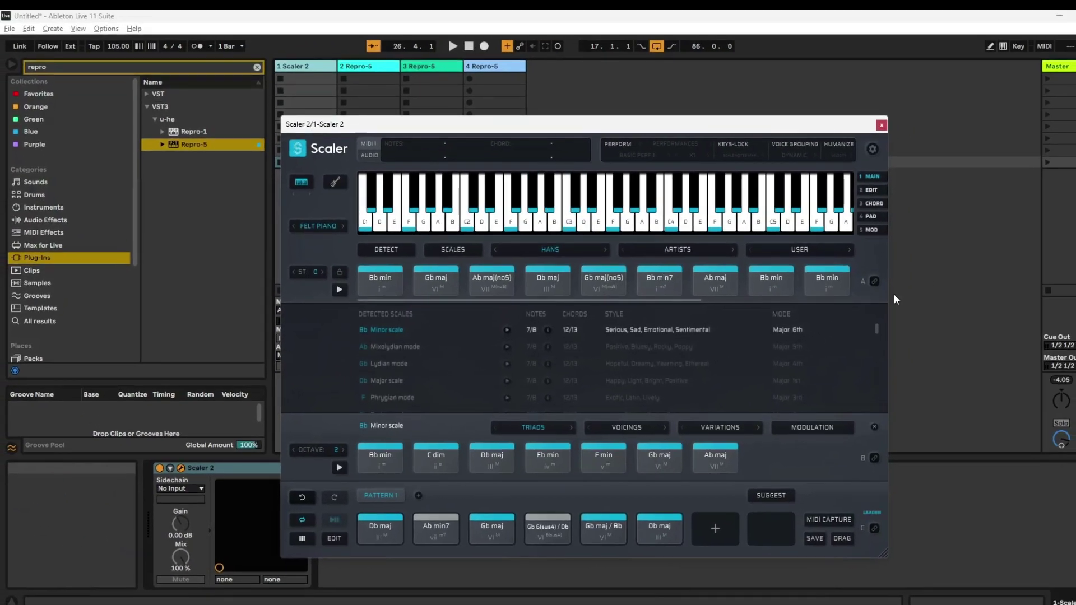
# Step: Bind chord set A to incoming MIDI, close Scaler 2, and set track 2's Monitor to In
pyautogui.click(875, 281)
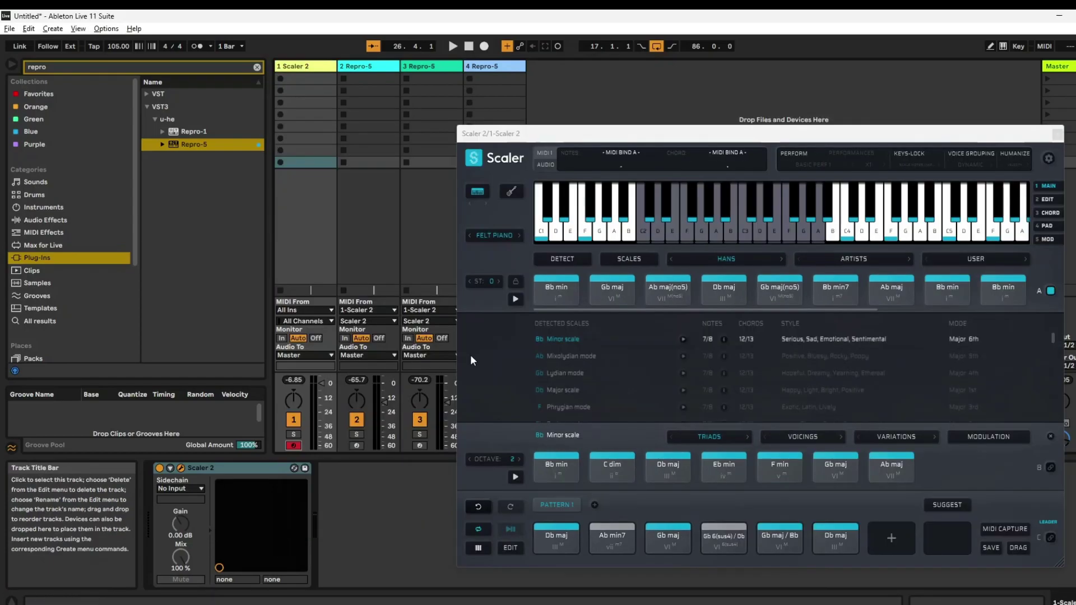
pyautogui.moveTo(465, 128); pyautogui.dragTo(494, 109)
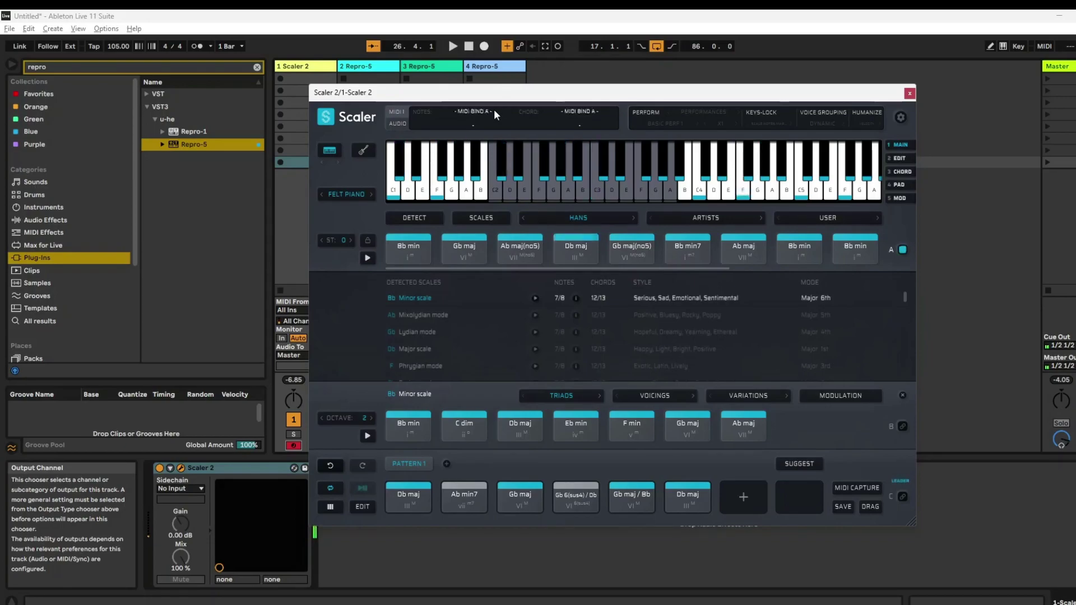
pyautogui.moveTo(494, 93); pyautogui.dragTo(370, 32)
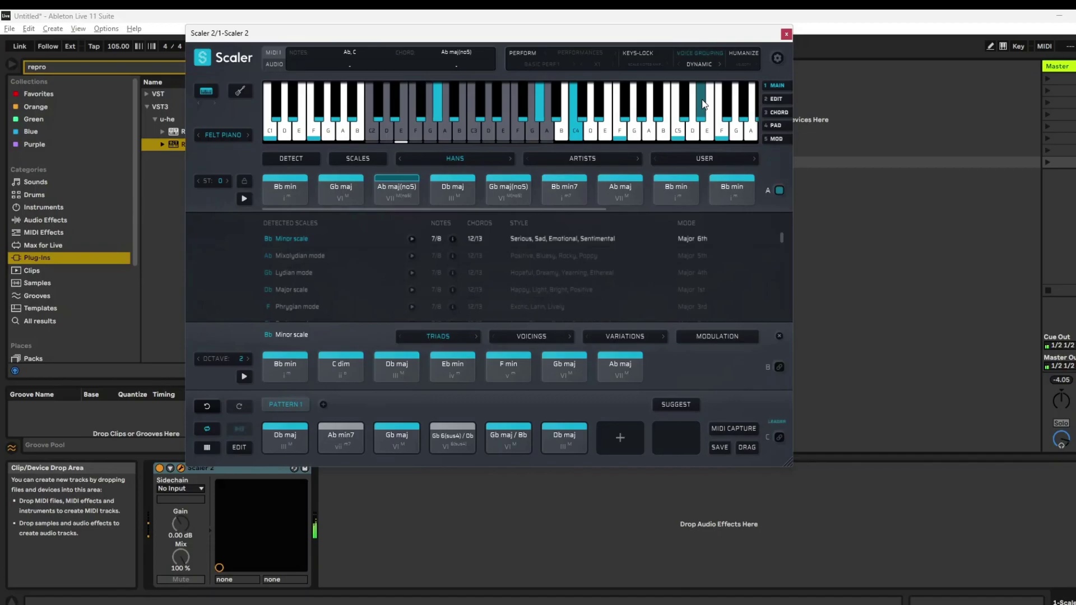
pyautogui.hotkey('ctrl', 'alt', 'p')
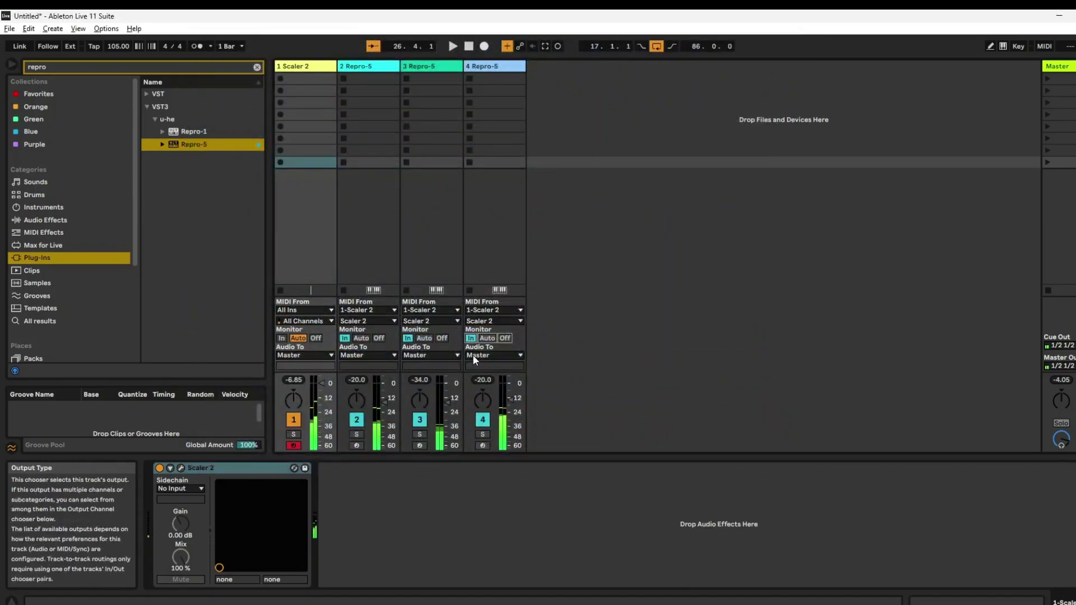
pyautogui.click(367, 66)
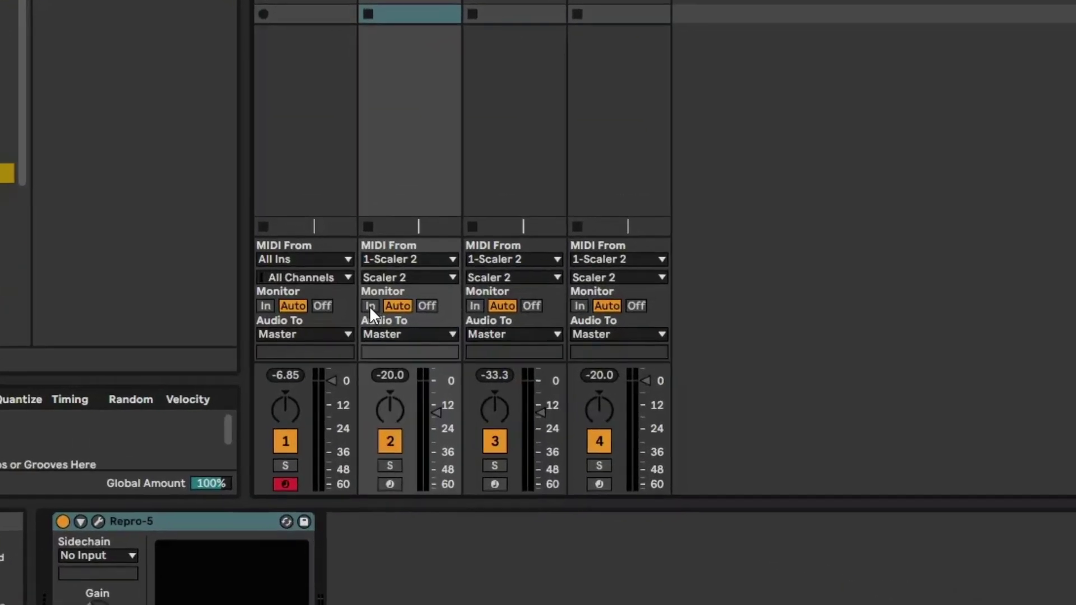
pyautogui.click(345, 338)
# Step: Set Monitor to In on tracks 3 and 4 and reopen Scaler 2's window
pyautogui.click(501, 293)
pyautogui.click(622, 293)
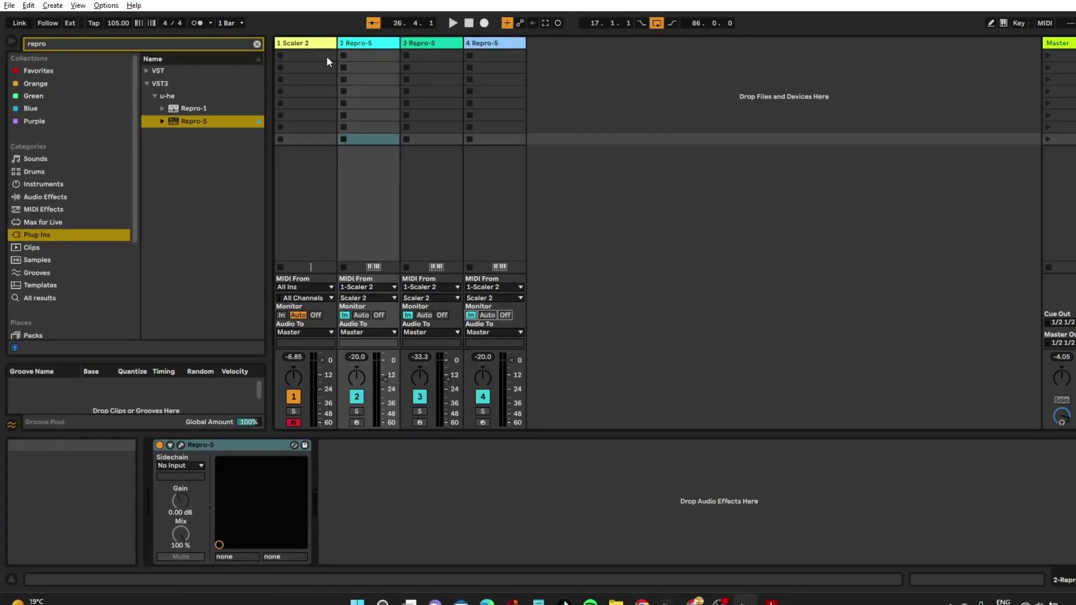
pyautogui.click(304, 44)
pyautogui.click(181, 445)
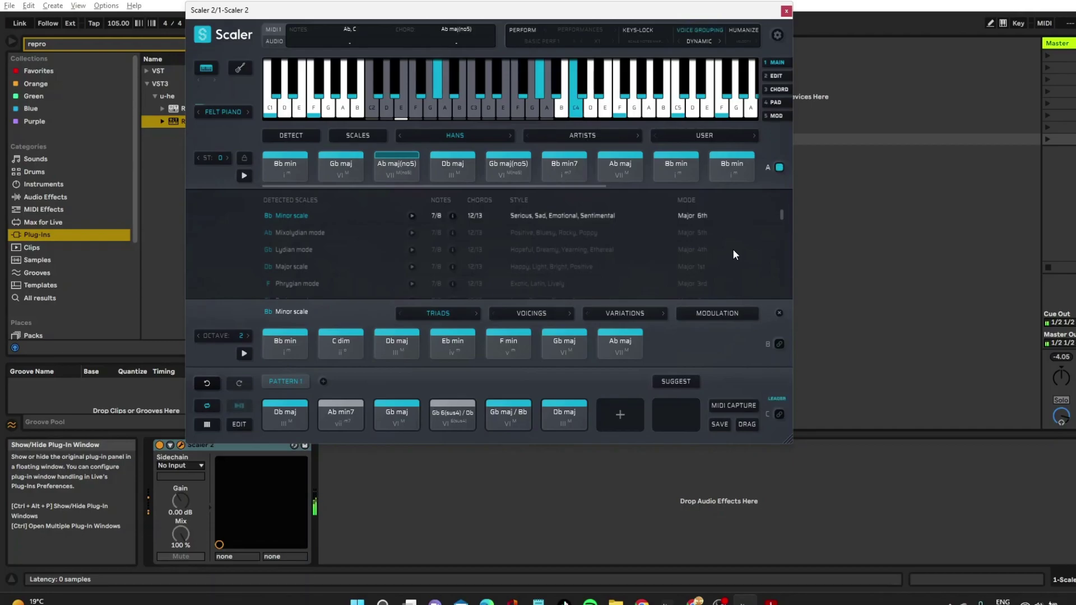
# Step: Audition the top-row chords starting from Bb min
pyautogui.click(837, 144)
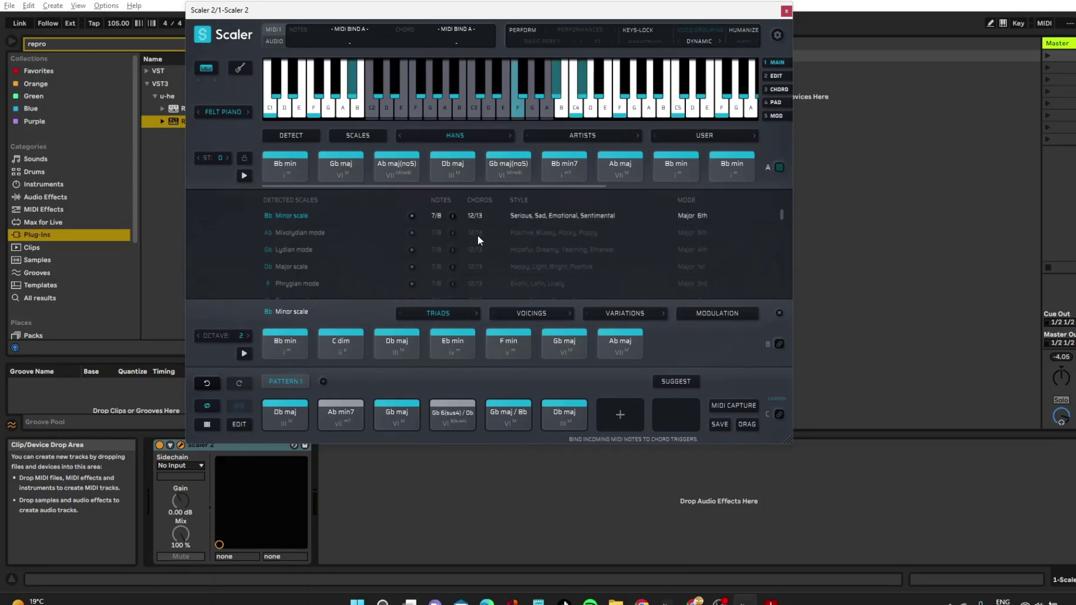
pyautogui.click(308, 171)
pyautogui.moveTo(308, 171)
pyautogui.mouseDown()
pyautogui.moveTo(512, 176)
pyautogui.moveTo(405, 167)
pyautogui.mouseUp()
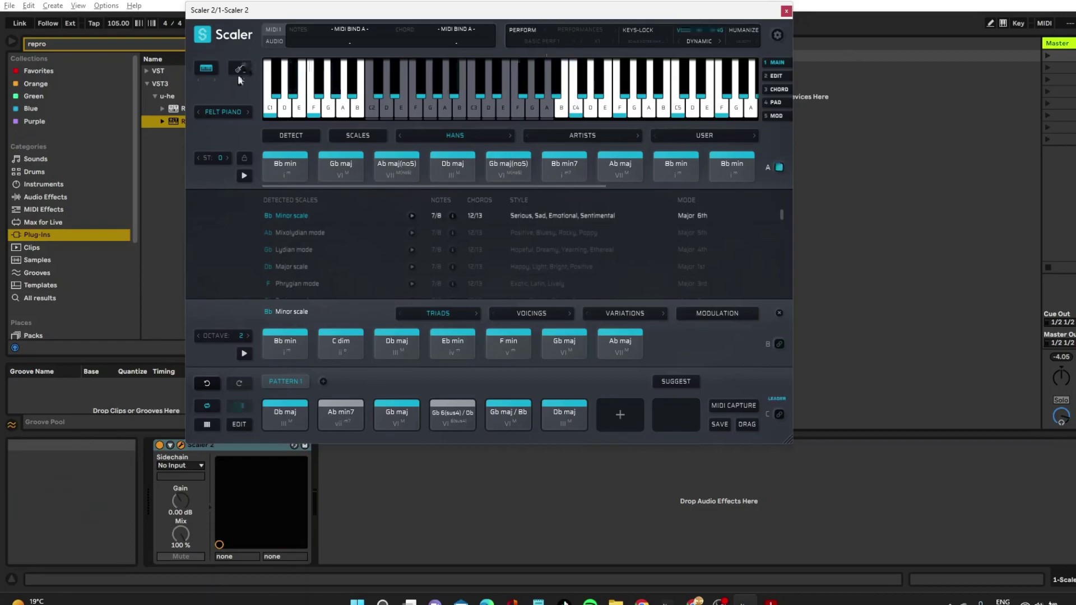
# Step: Solo the Scaler 2 track and track 2, then play the Db maj chord
pyautogui.moveTo(284, 16); pyautogui.dragTo(469, 25)
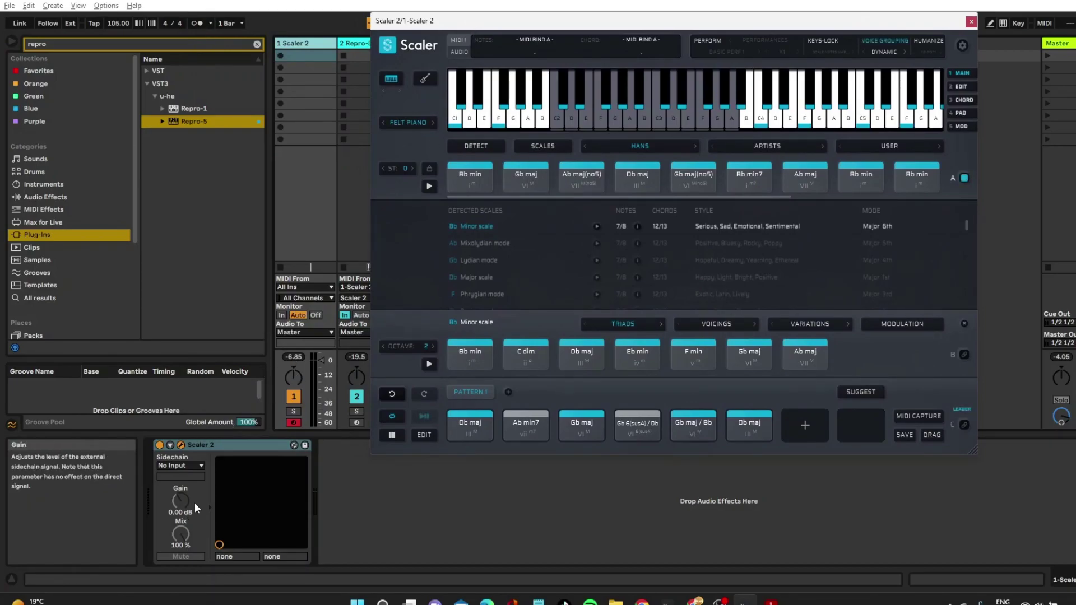
pyautogui.click(299, 411)
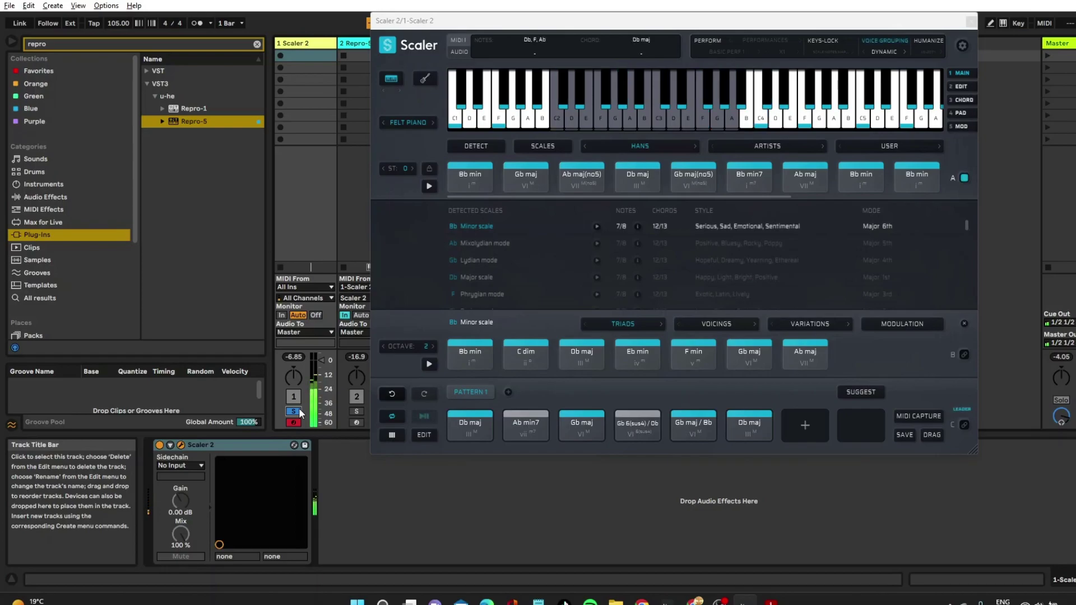
pyautogui.click(357, 412)
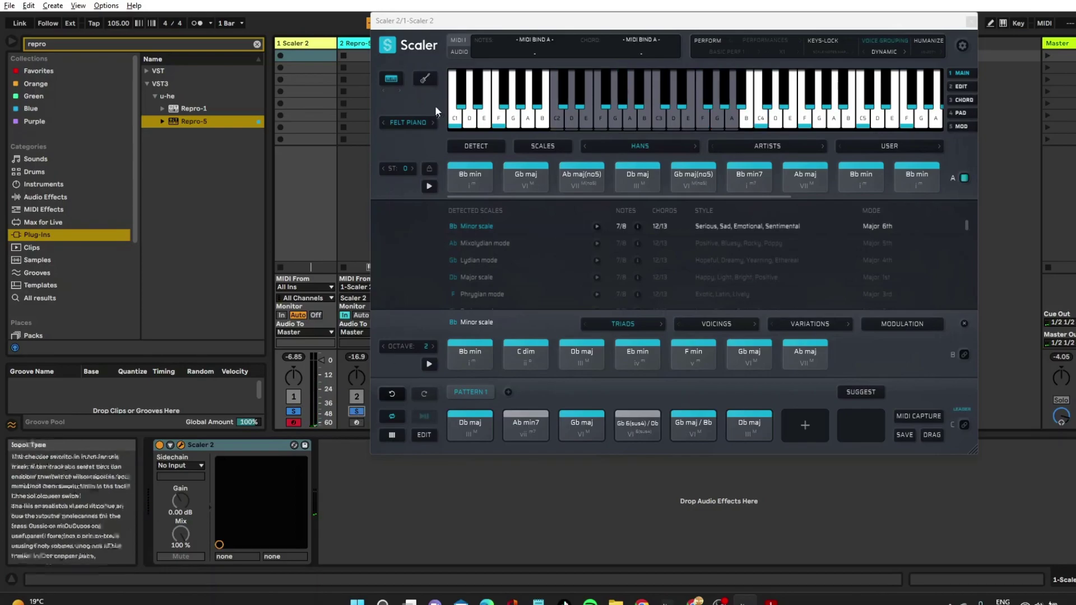
pyautogui.hotkey('ctrl', 'd')
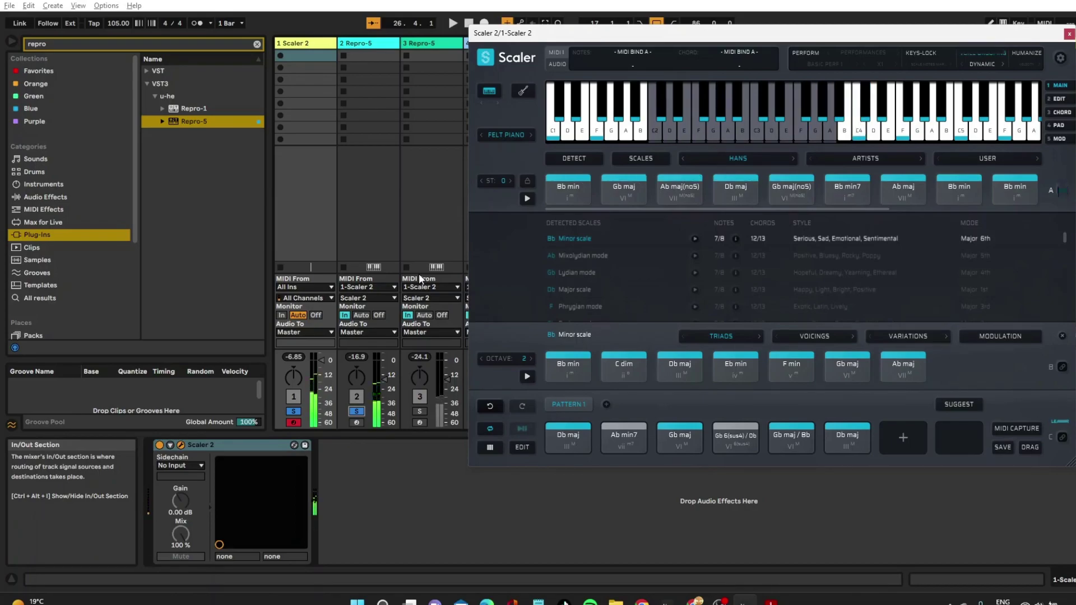
pyautogui.click(453, 350)
pyautogui.click(554, 427)
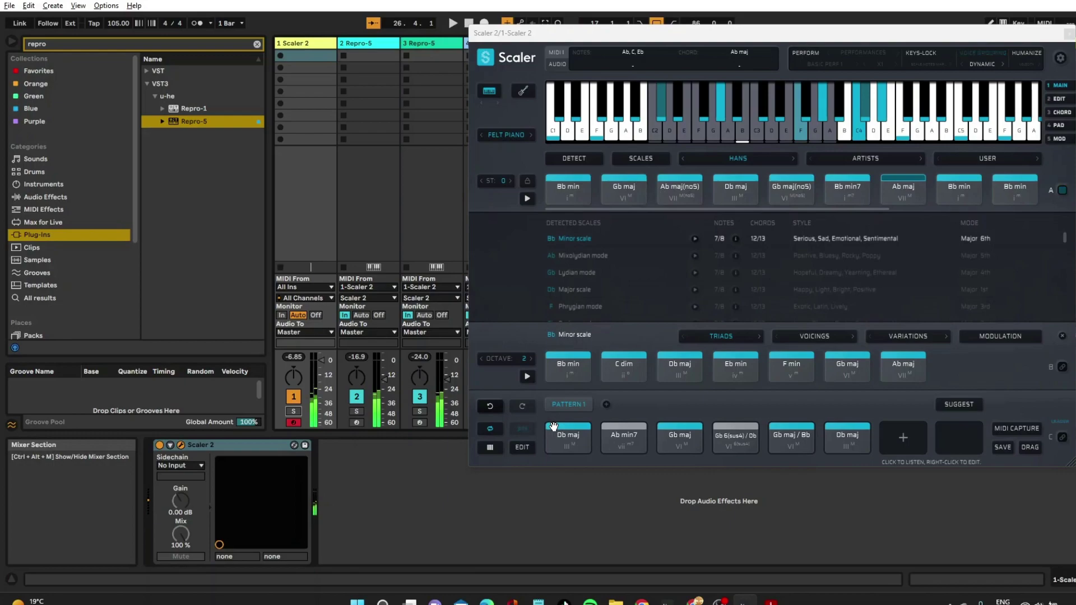
# Step: Close Scaler 2 and read the manual's Multi-Voice Output lines about per-note MIDI channels
pyautogui.click(1069, 32)
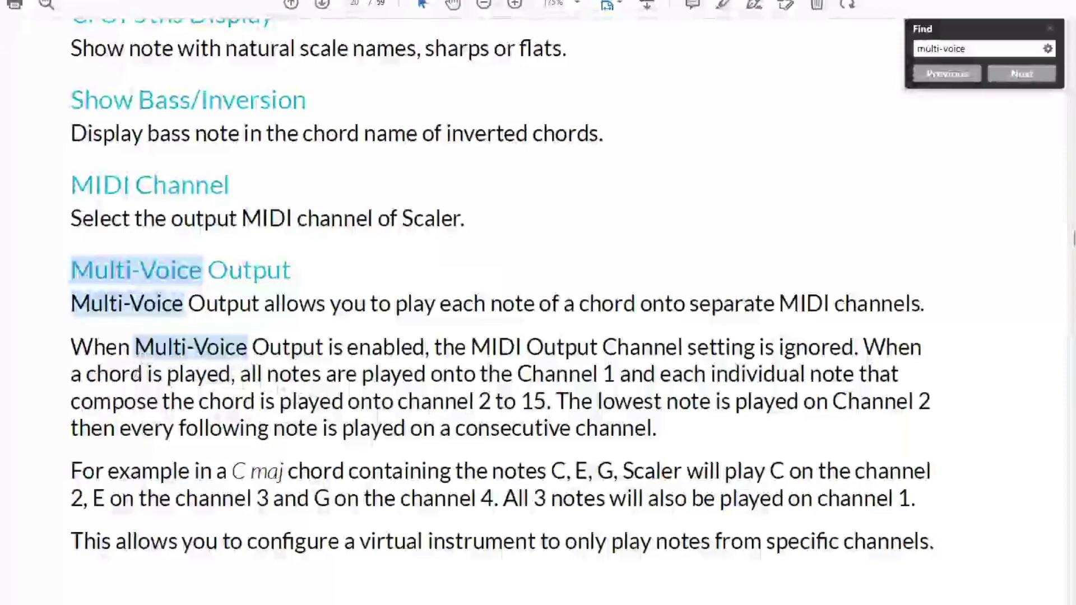
pyautogui.moveTo(241, 375); pyautogui.dragTo(561, 427)
pyautogui.scroll(-1, 543, 442)
pyautogui.moveTo(231, 440)
pyautogui.mouseDown()
pyautogui.moveTo(336, 452)
pyautogui.moveTo(585, 443)
pyautogui.moveTo(628, 461)
pyautogui.mouseUp()
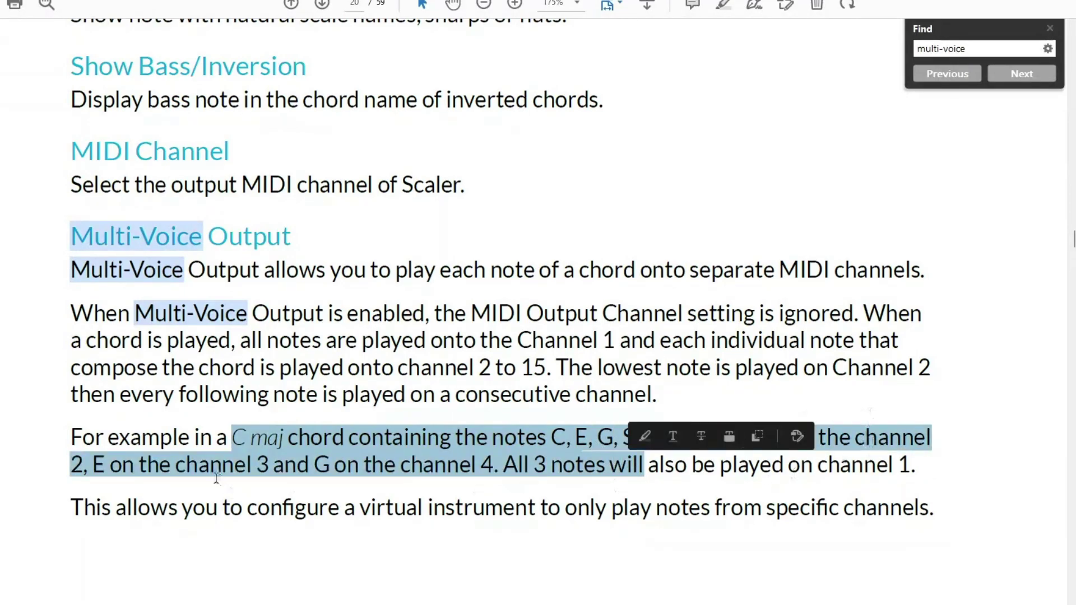
pyautogui.click(239, 470)
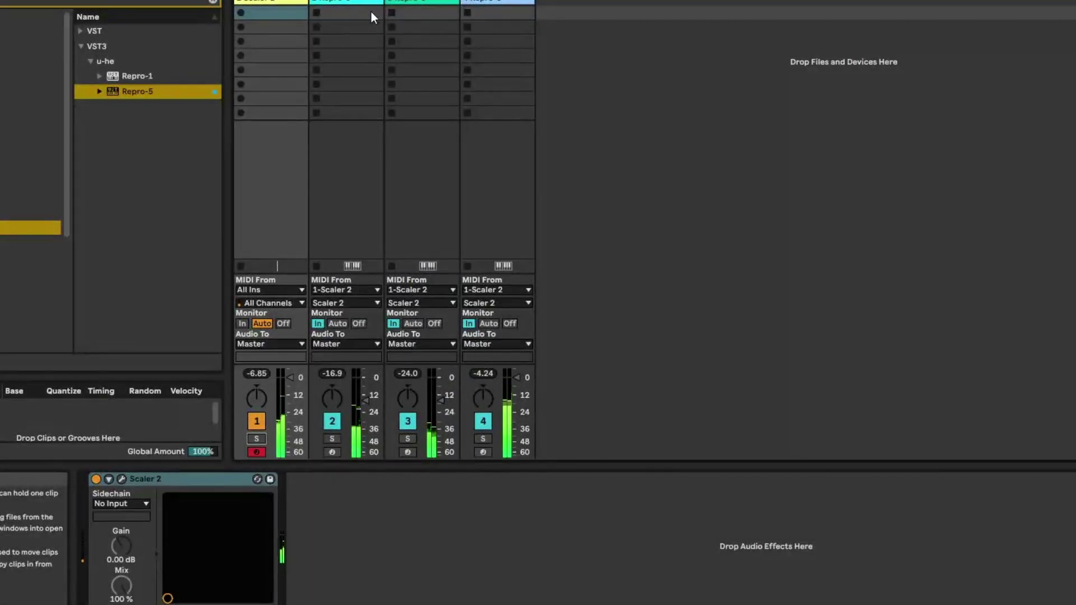
# Step: Reopen Scaler 2, play chord set A with Auto Play on, and deactivate track 1
pyautogui.click(121, 479)
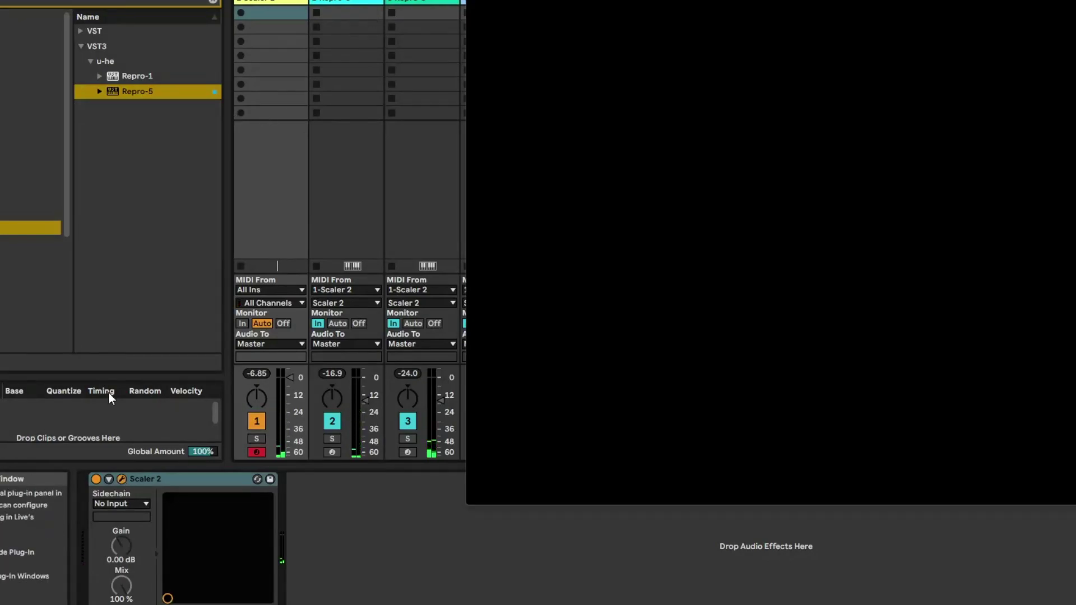
pyautogui.moveTo(739, 1); pyautogui.dragTo(571, 0)
pyautogui.click(374, 181)
pyautogui.rightClick(373, 180)
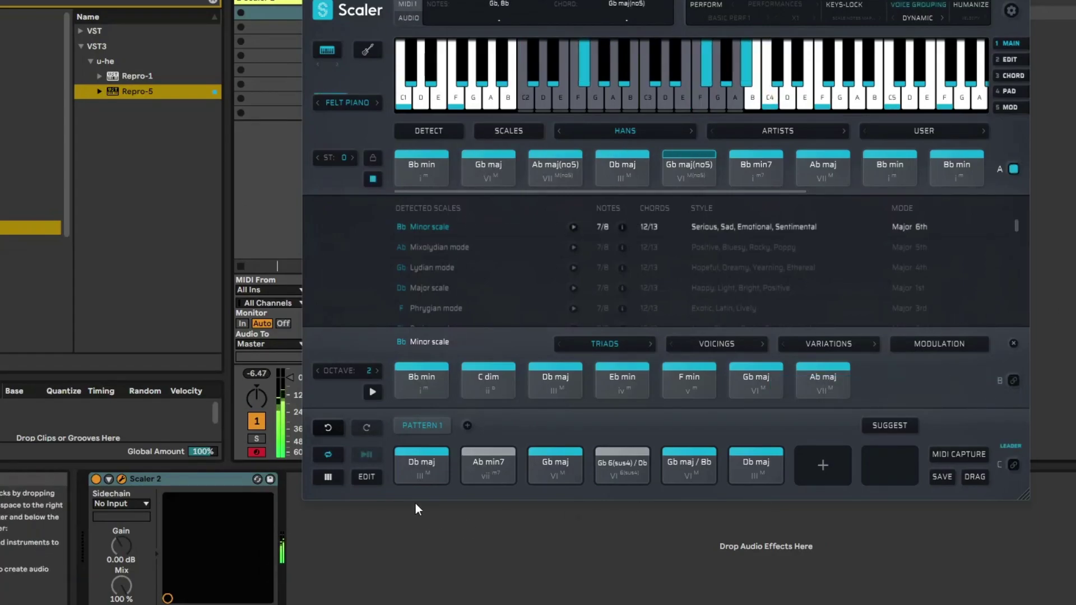
pyautogui.click(257, 422)
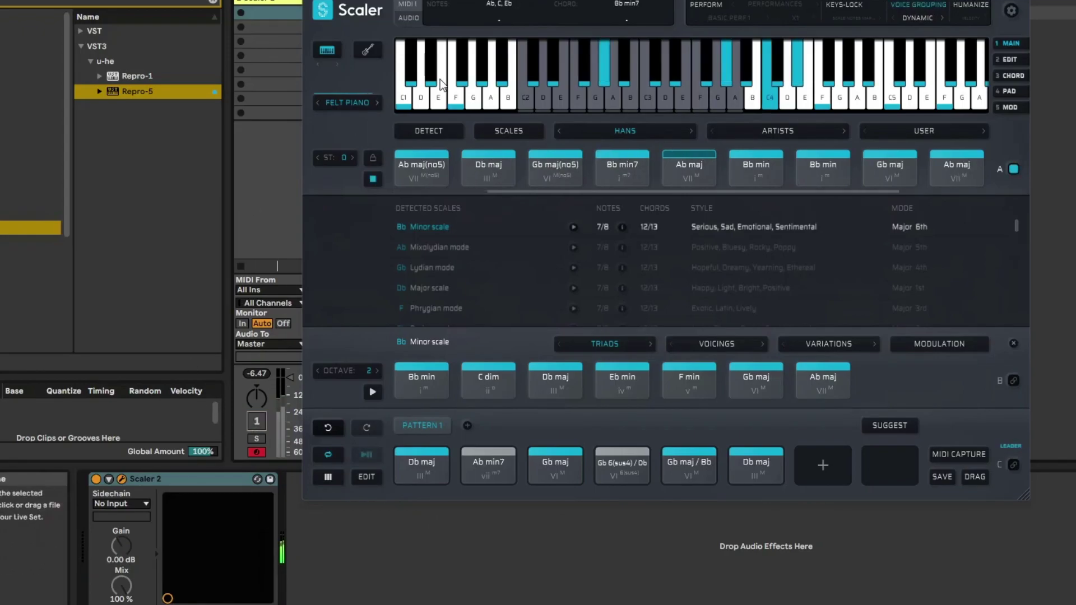
pyautogui.moveTo(415, 1); pyautogui.dragTo(497, 49)
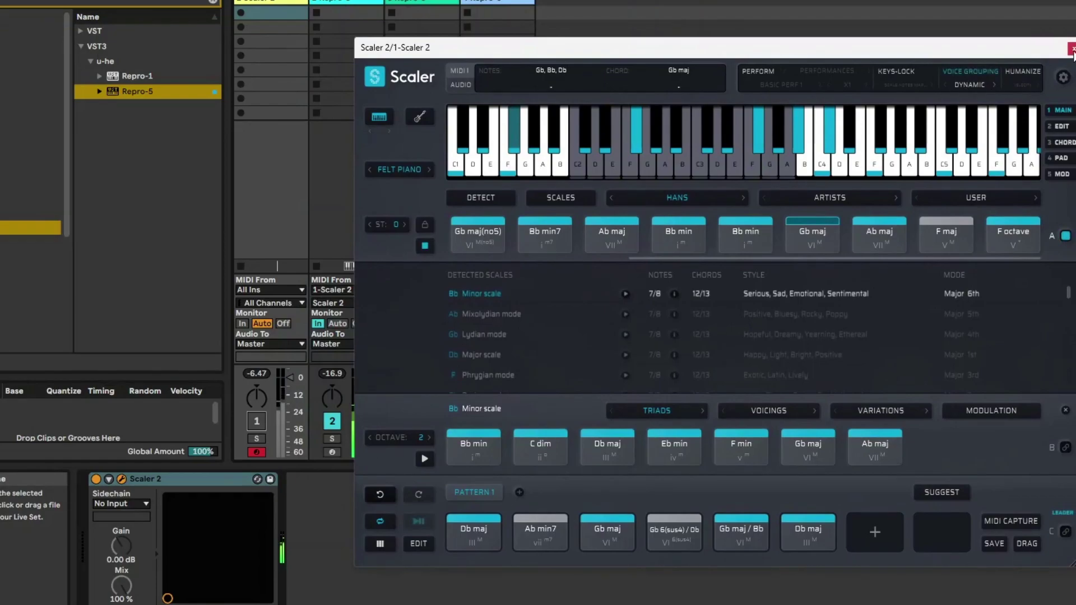
# Step: Give track 2's Repro-5 the MA Itar preset after auditioning several keys and plucks
pyautogui.click(1071, 48)
pyautogui.click(355, 9)
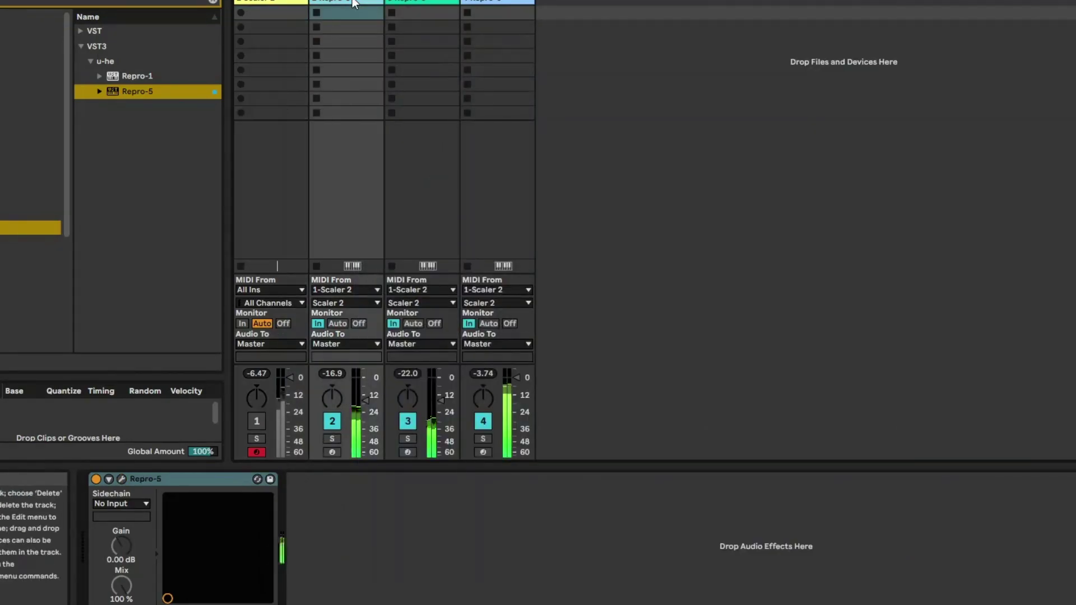
pyautogui.click(120, 480)
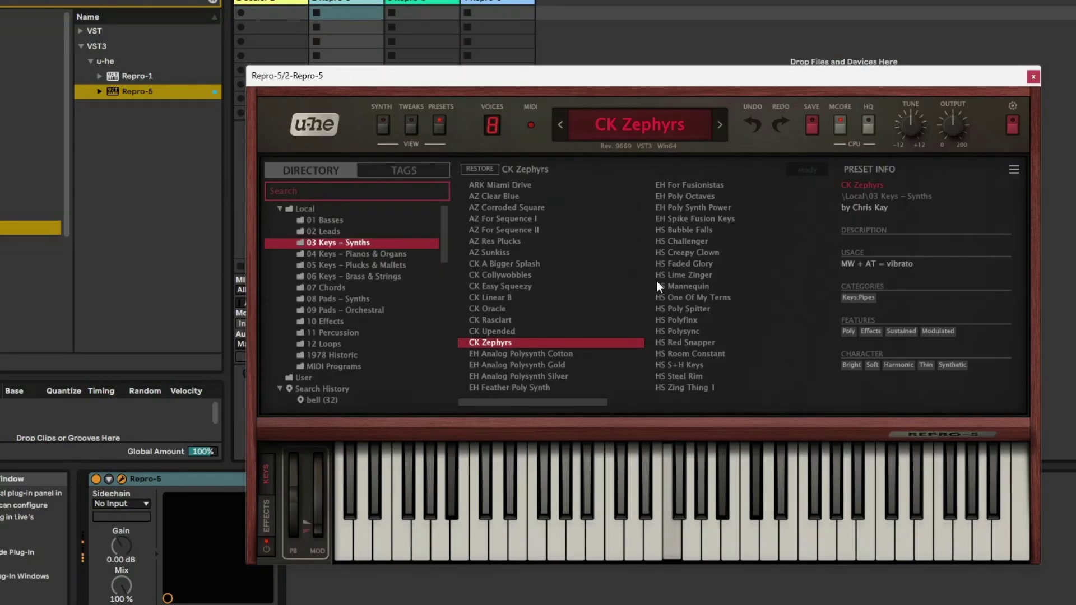
pyautogui.click(681, 342)
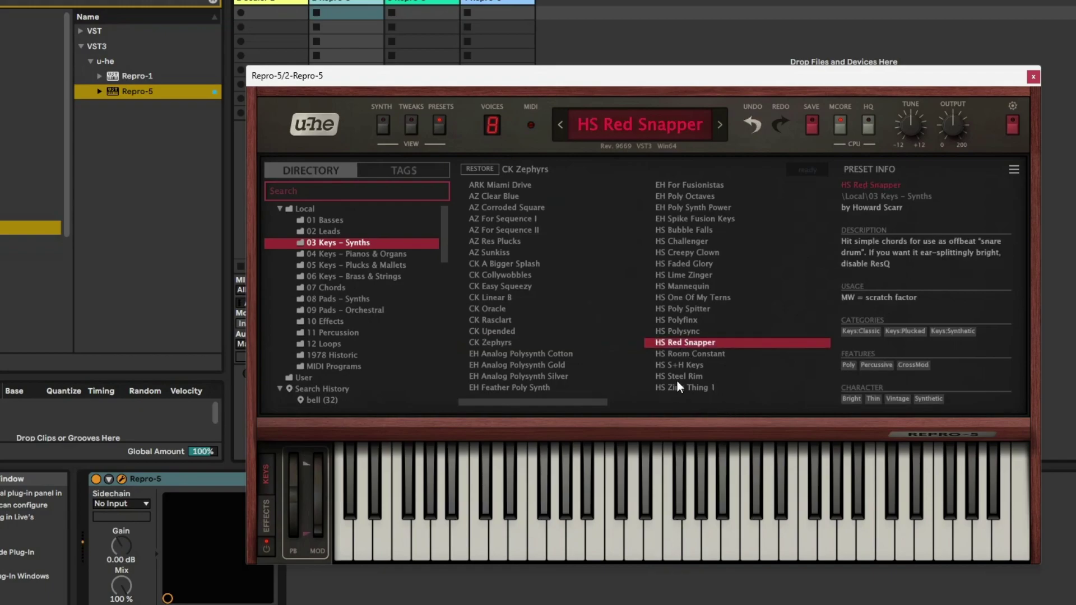
pyautogui.click(677, 380)
pyautogui.click(348, 266)
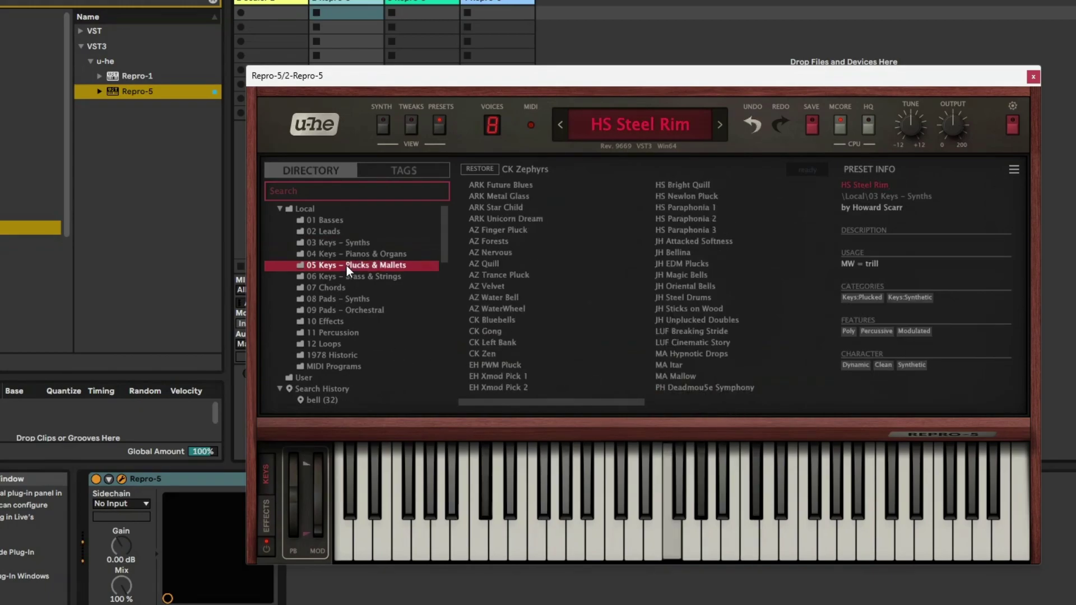
pyautogui.click(477, 364)
pyautogui.click(488, 375)
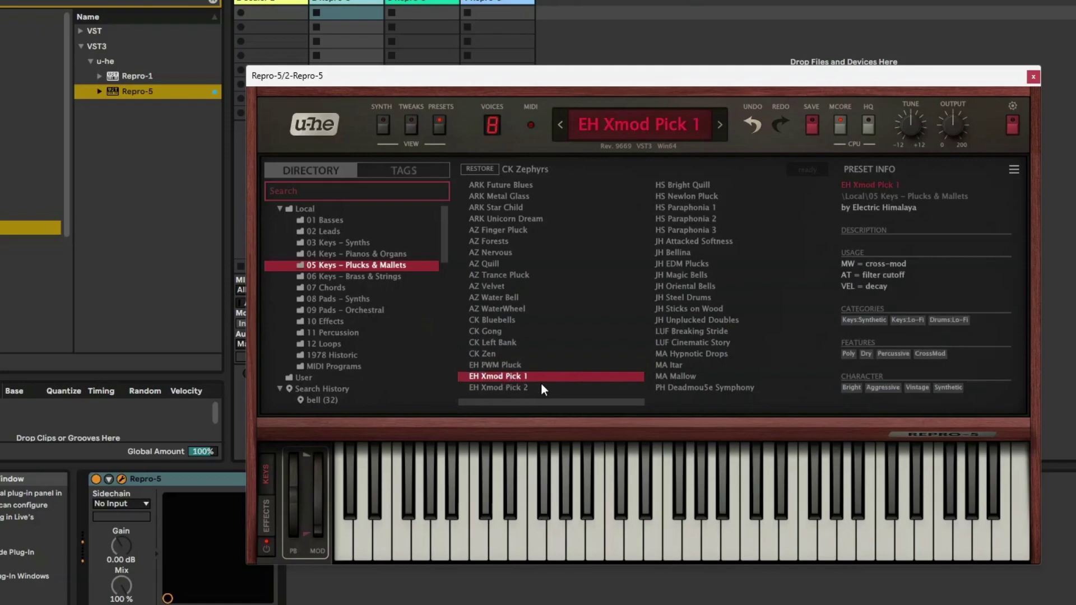
pyautogui.click(691, 363)
pyautogui.click(1033, 77)
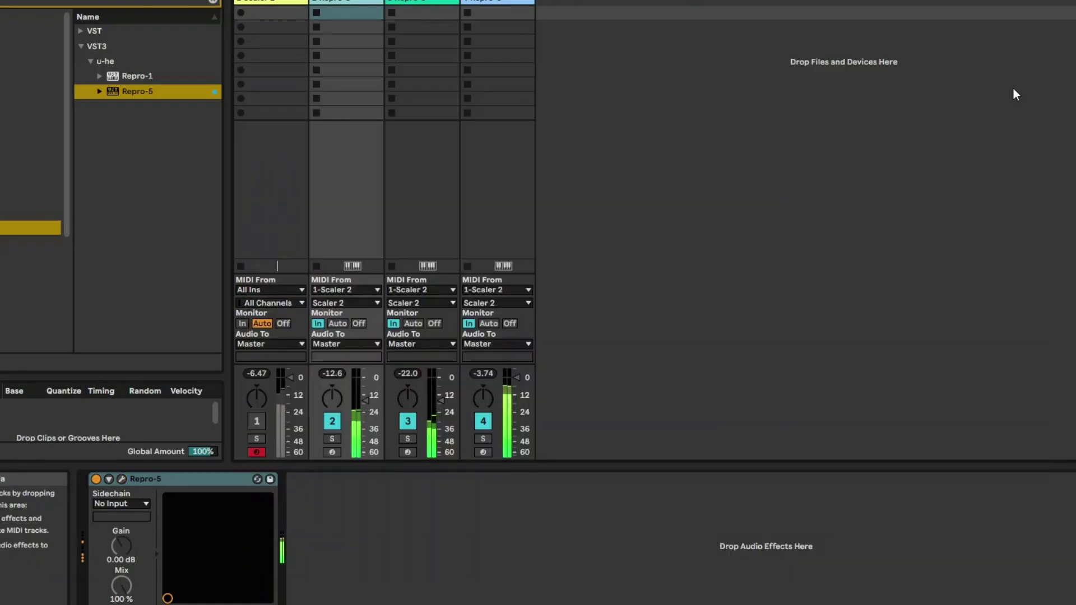
# Step: Give track 3's Repro-5 the Like Faith preset after trying Vox Keys 1 and Vocal Pad
pyautogui.click(412, 168)
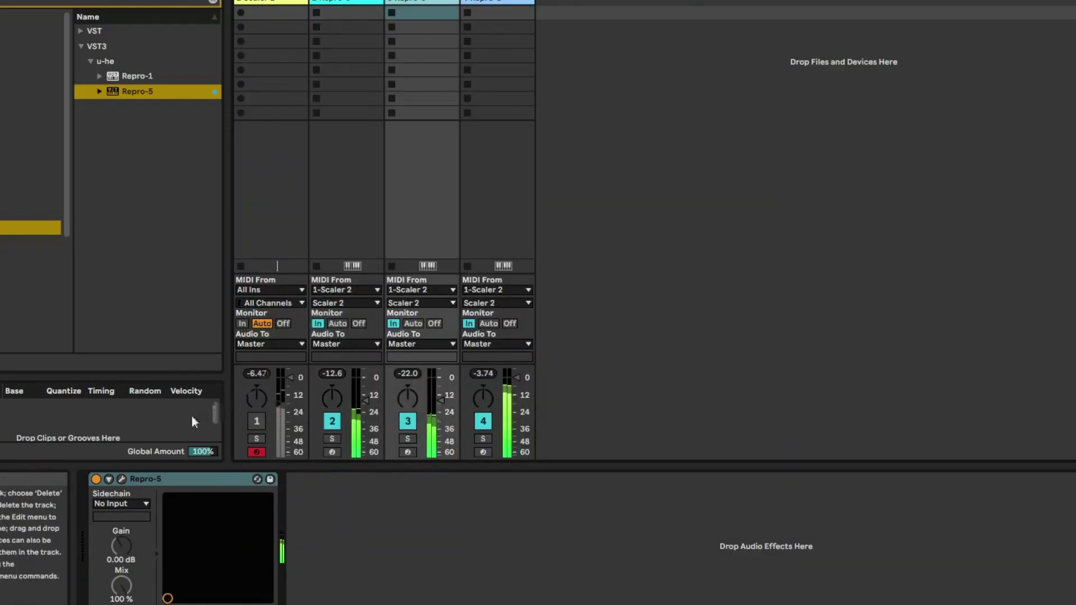
pyautogui.click(122, 480)
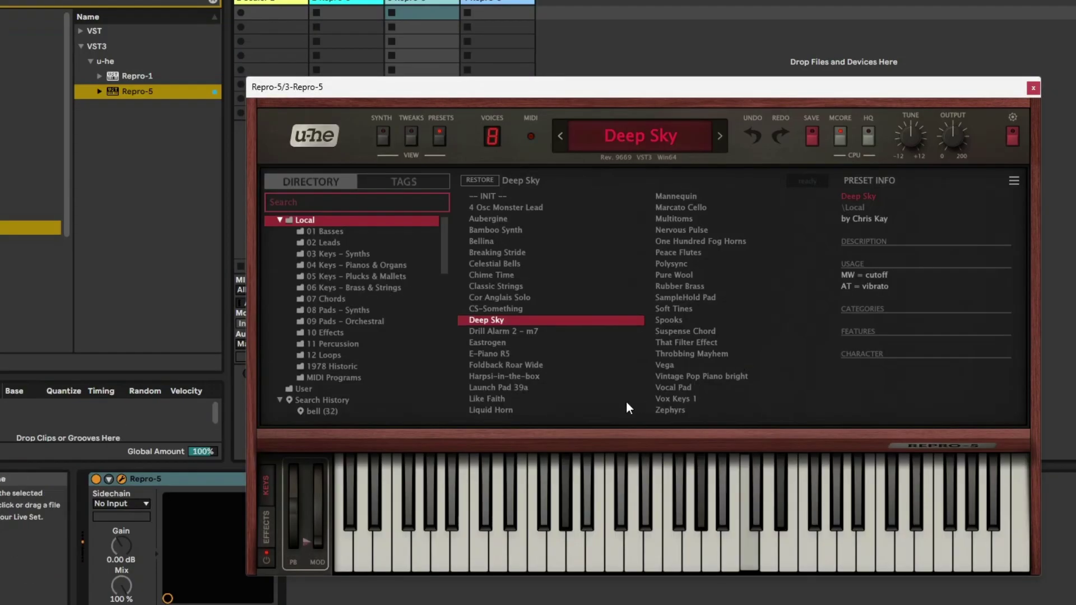
pyautogui.click(661, 399)
pyautogui.click(688, 386)
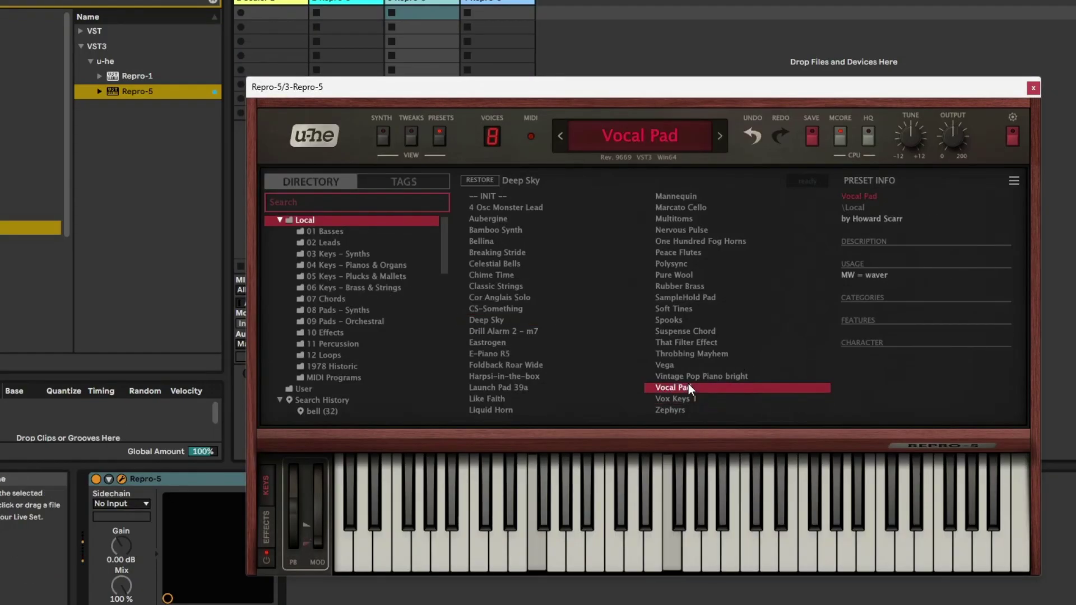
pyautogui.click(504, 400)
pyautogui.click(1033, 89)
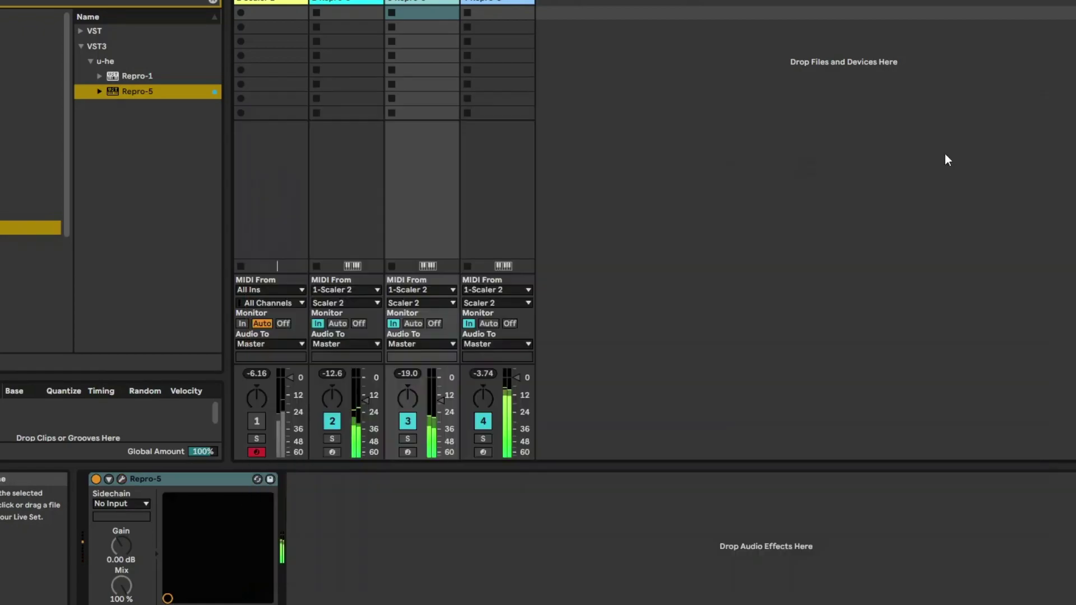
# Step: Give track 4's Repro-5 the CK Flow Motion preset from 08 Pads – Synths
pyautogui.click(492, 1)
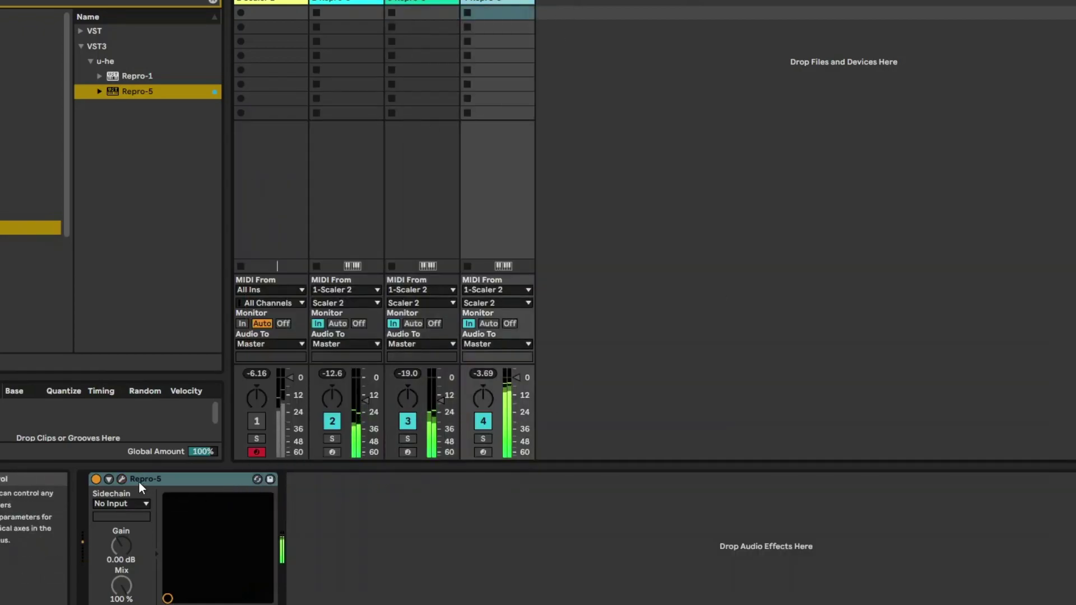
pyautogui.click(122, 480)
pyautogui.click(725, 392)
pyautogui.click(713, 358)
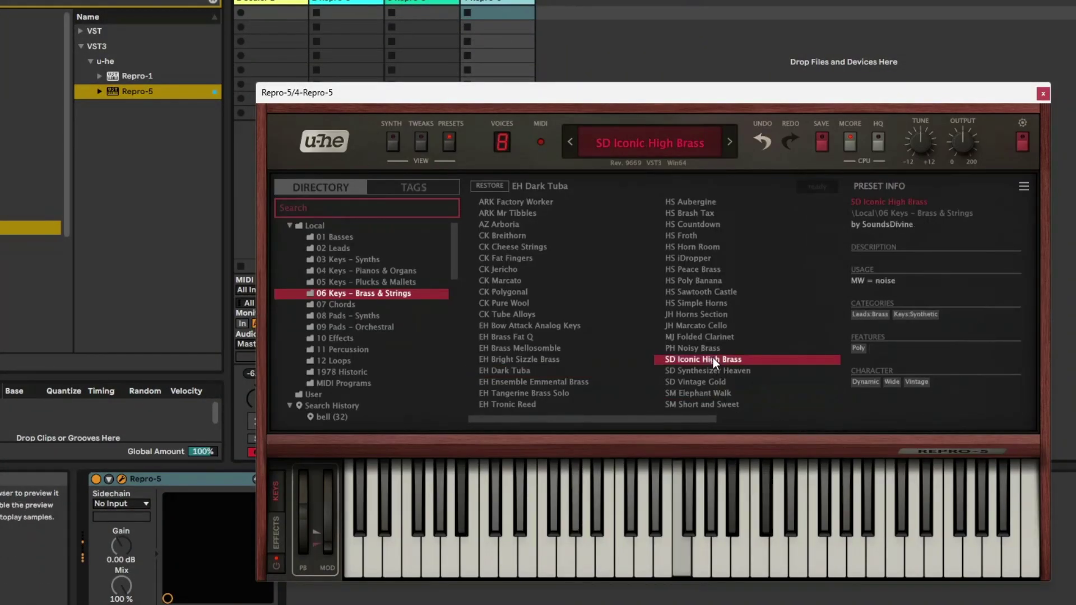
pyautogui.click(702, 313)
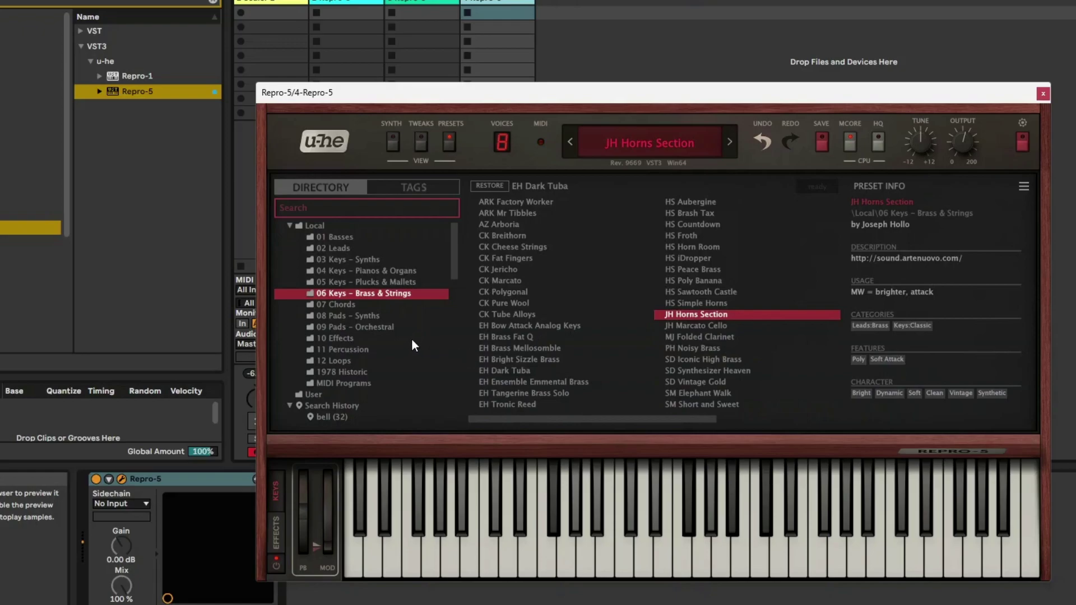
pyautogui.click(341, 317)
pyautogui.click(693, 382)
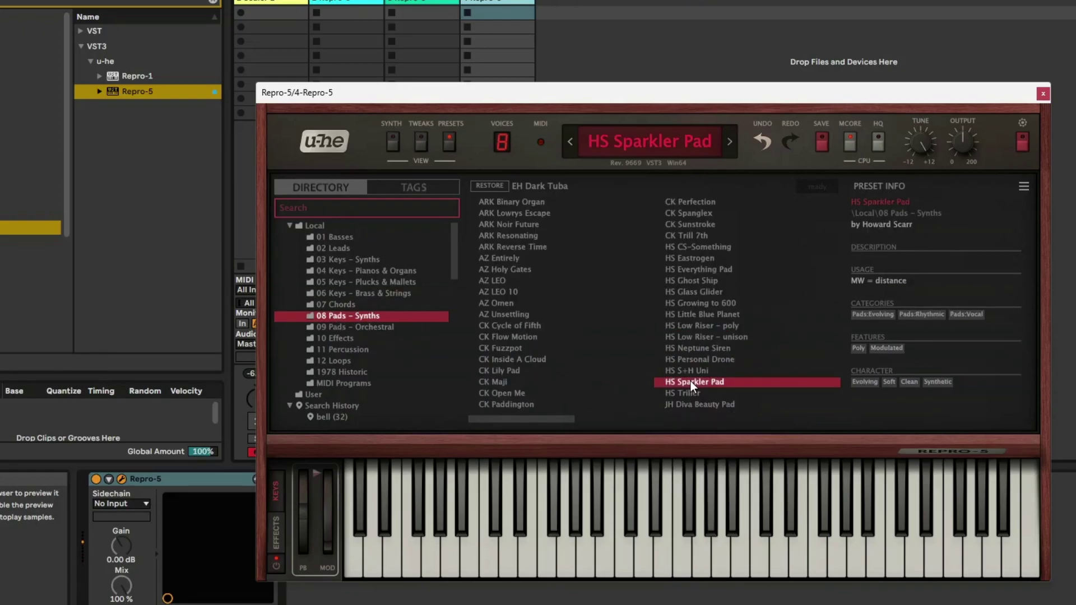
pyautogui.click(751, 338)
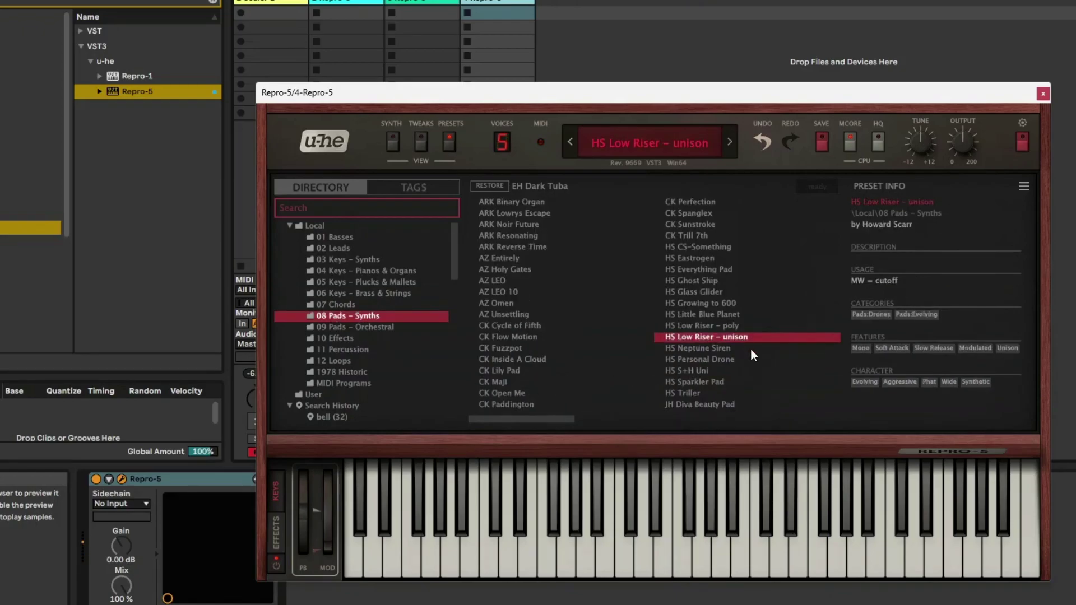
pyautogui.click(724, 327)
pyautogui.click(505, 338)
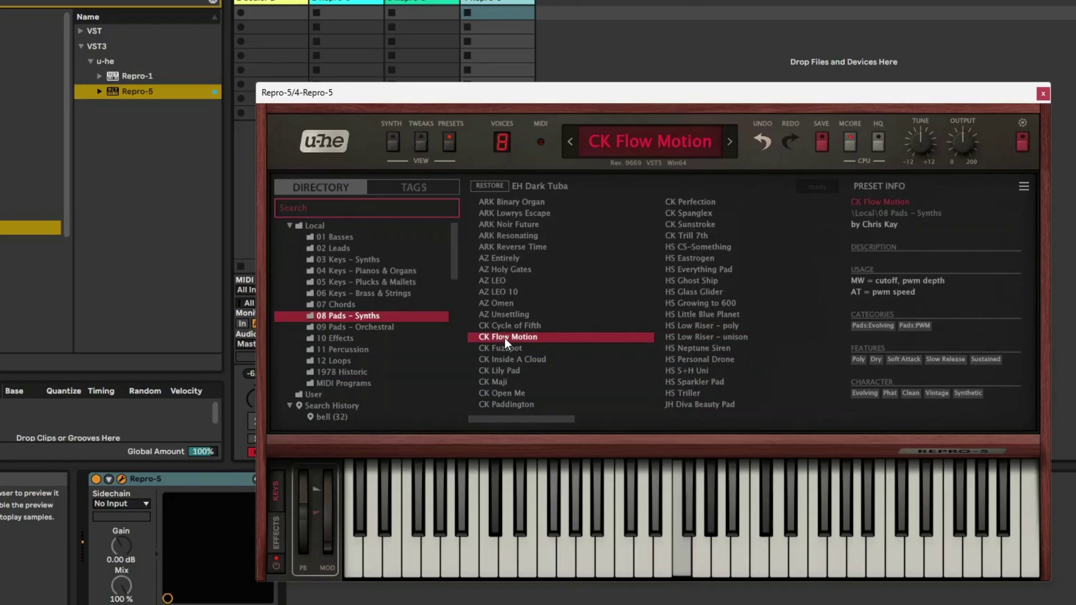
# Step: Close track 4's Repro-5 window and select track 1 to show its Scaler 2 device
pyautogui.click(1043, 94)
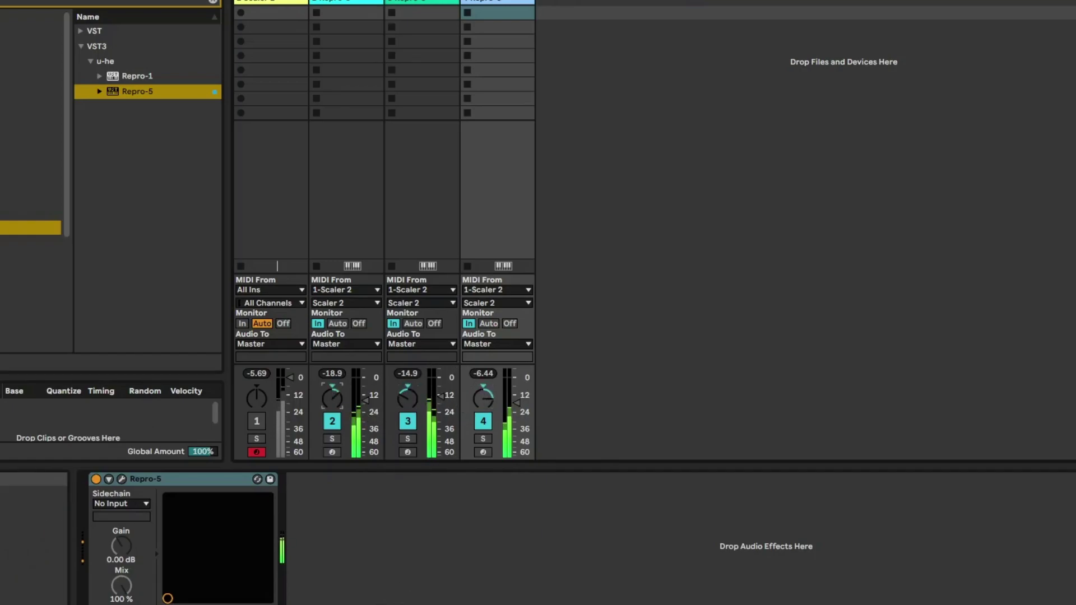
pyautogui.click(260, 7)
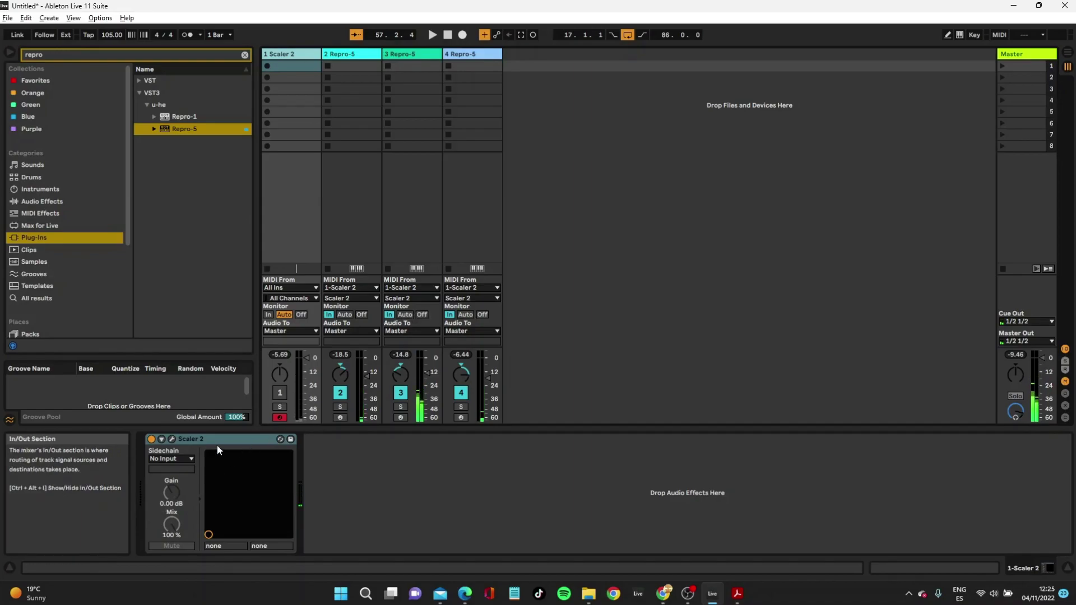
# Step: Open the Scaler 2 plugin window and browse its song chord-set genres
pyautogui.click(172, 439)
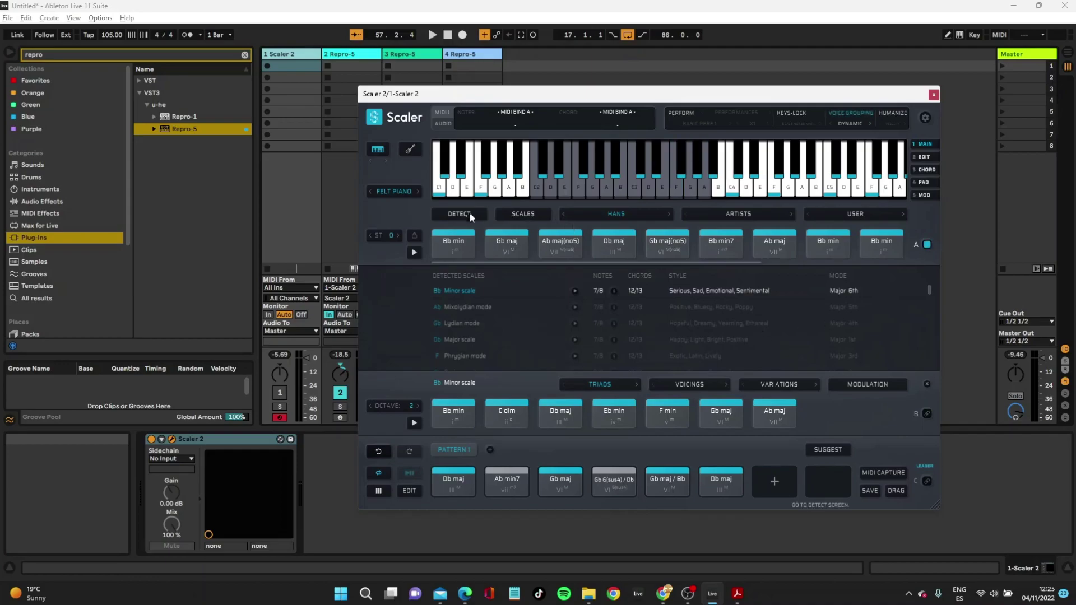
pyautogui.click(523, 213)
pyautogui.click(617, 214)
pyautogui.moveTo(645, 179)
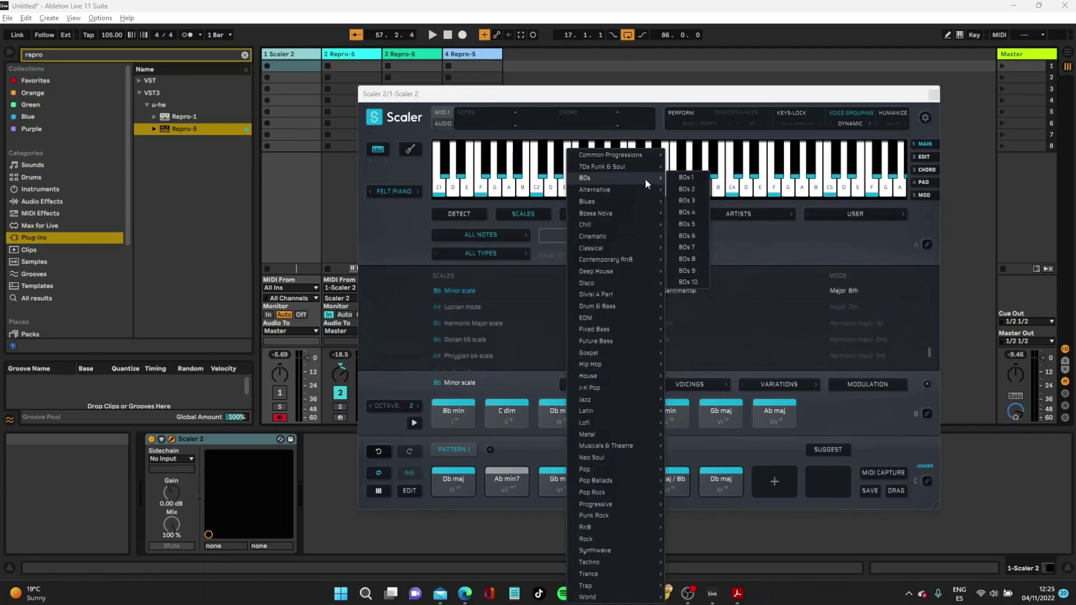
pyautogui.click(510, 223)
# Step: Change Scaler's playback sound from Grand Piano to LOFI
pyautogui.click(394, 192)
pyautogui.click(445, 297)
pyautogui.click(394, 191)
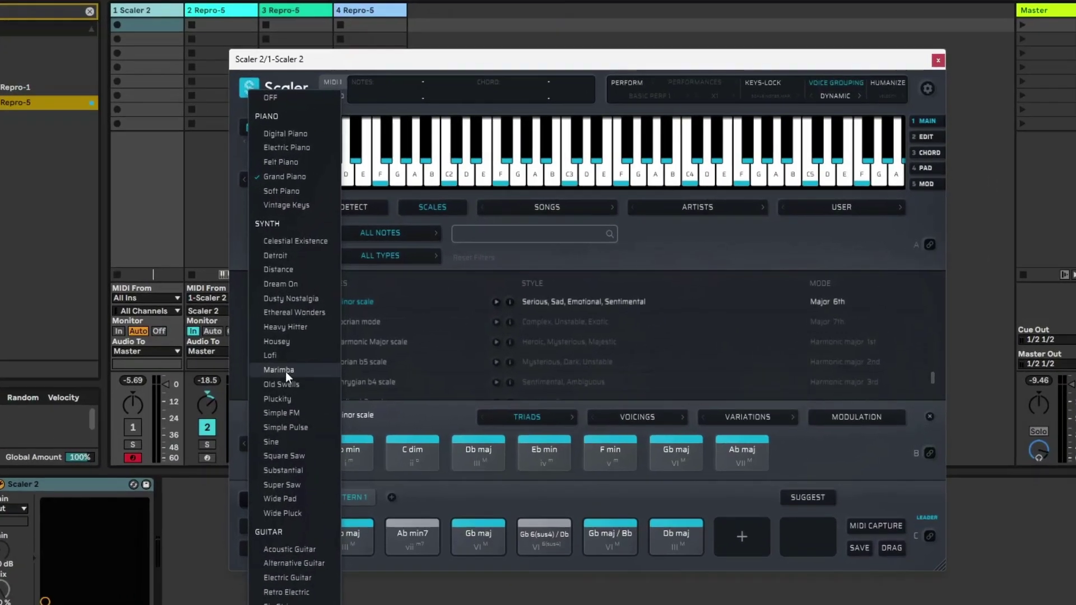
pyautogui.scroll(-3, 286, 370)
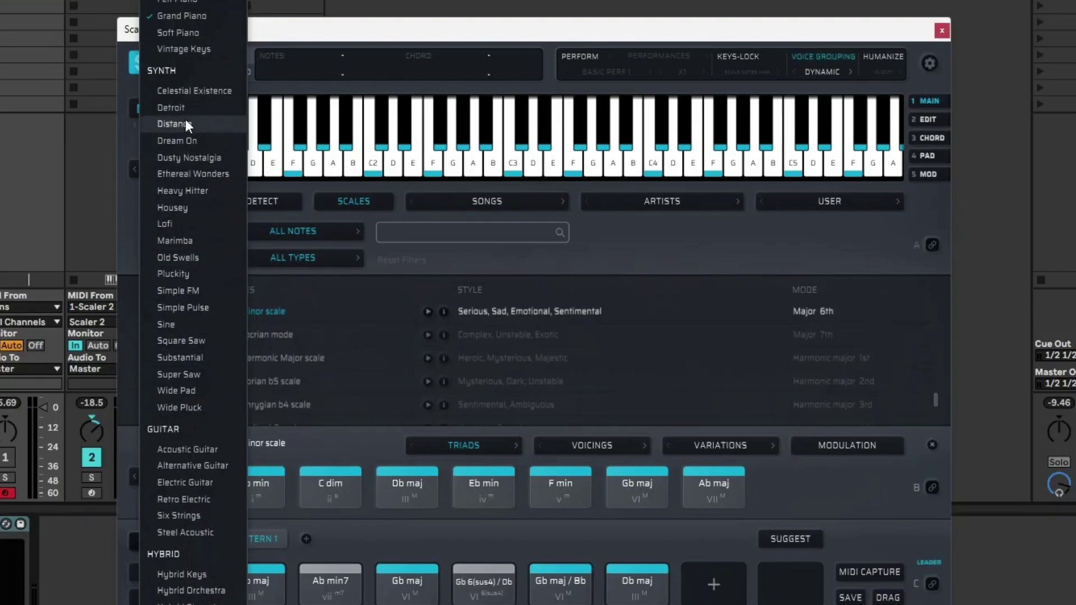
pyautogui.scroll(-3, 192, 569)
pyautogui.scroll(3, 192, 230)
pyautogui.click(193, 227)
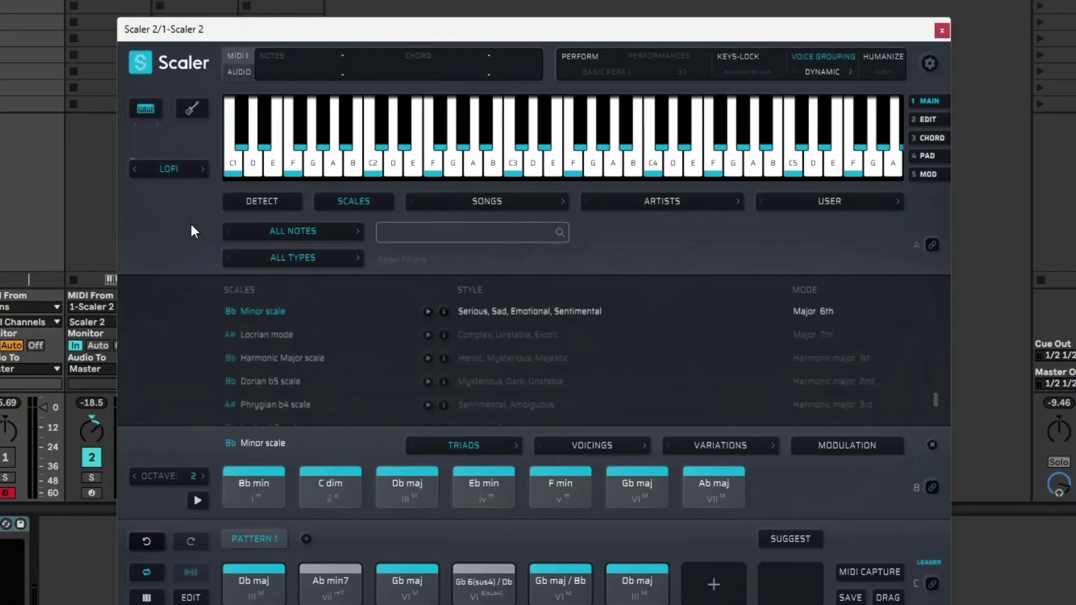
# Step: Solo track 1, start playback, load the Lofi 3 chord set and bind set A to MIDI keys
pyautogui.click(5, 478)
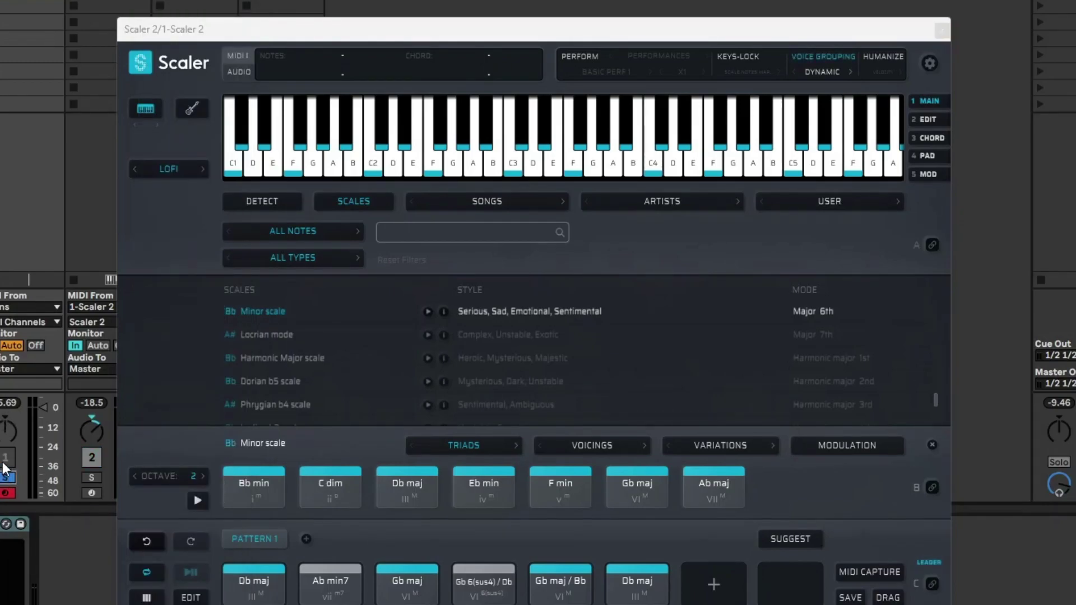
pyautogui.press('space')
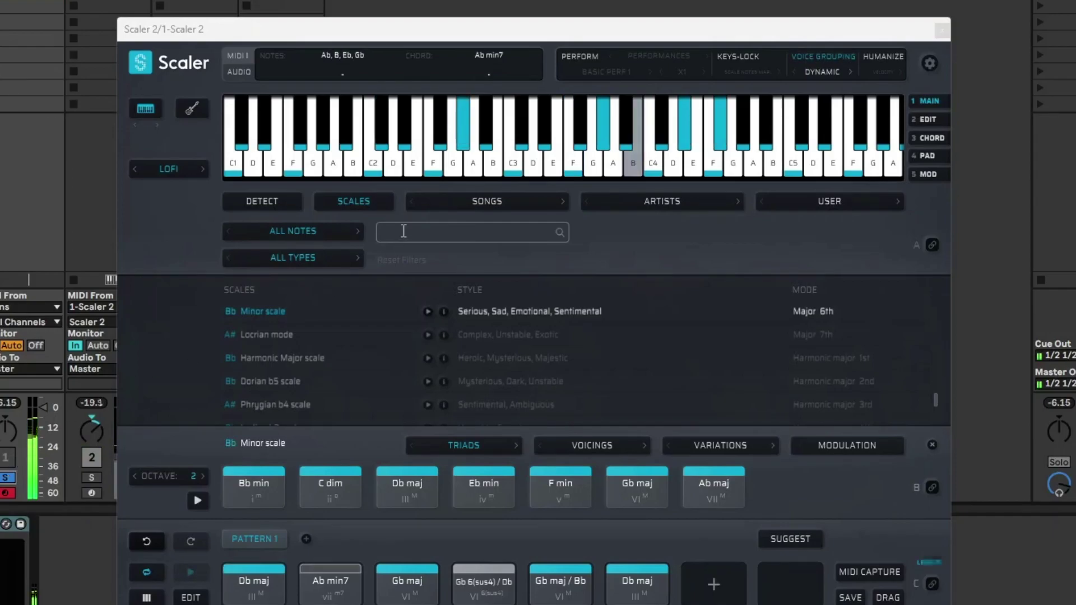
pyautogui.click(444, 206)
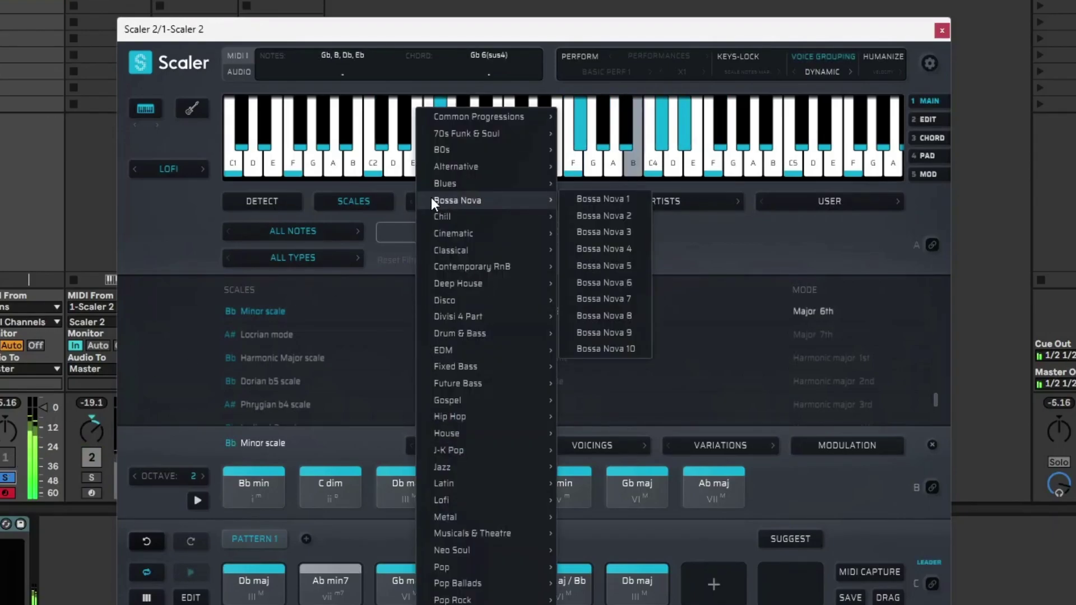
pyautogui.moveTo(513, 498)
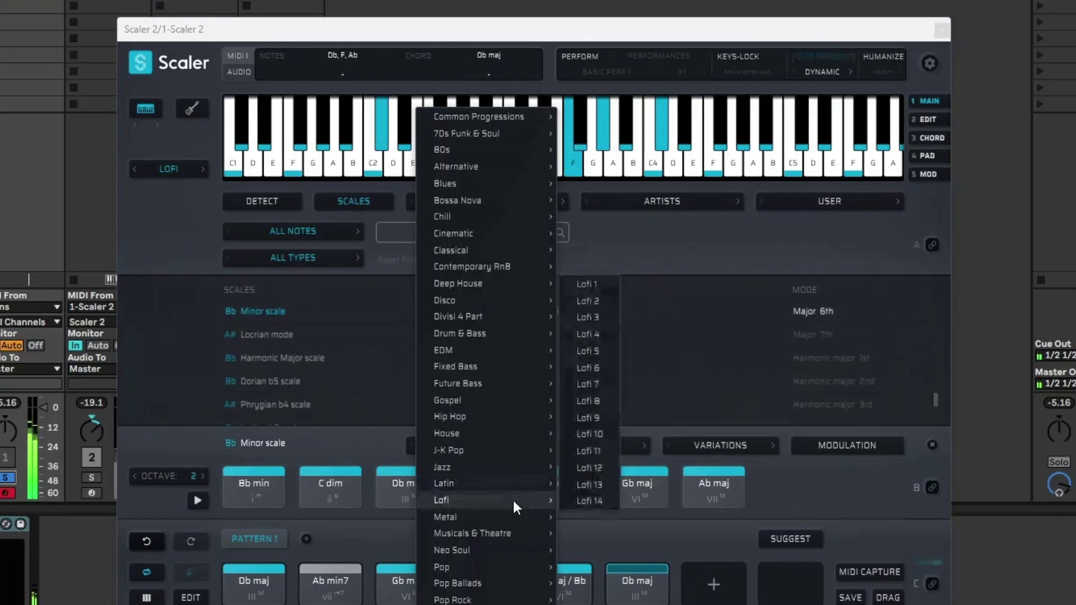
pyautogui.click(587, 297)
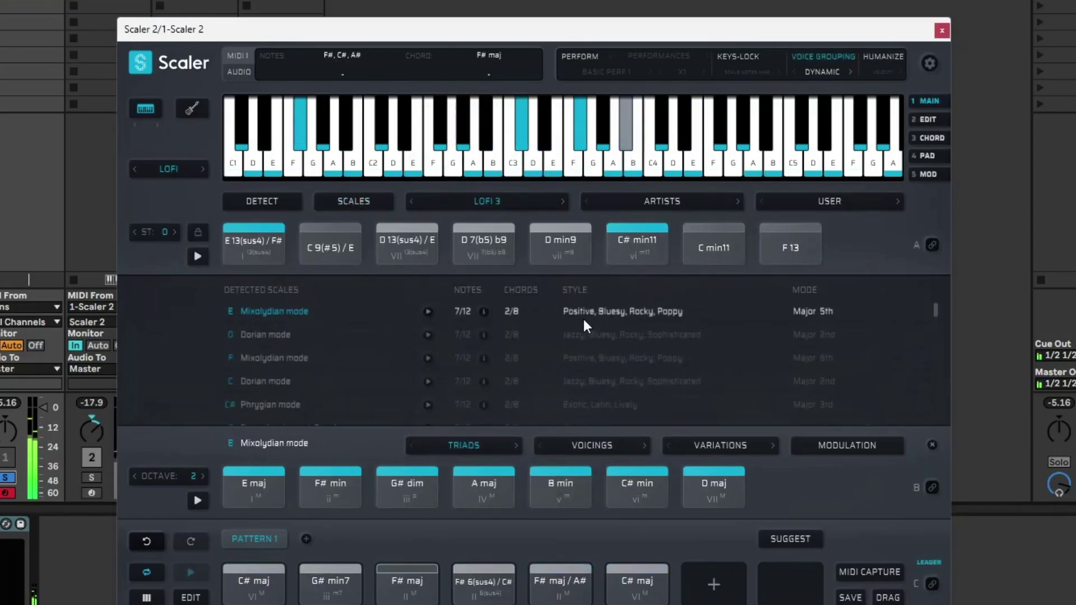
pyautogui.click(932, 245)
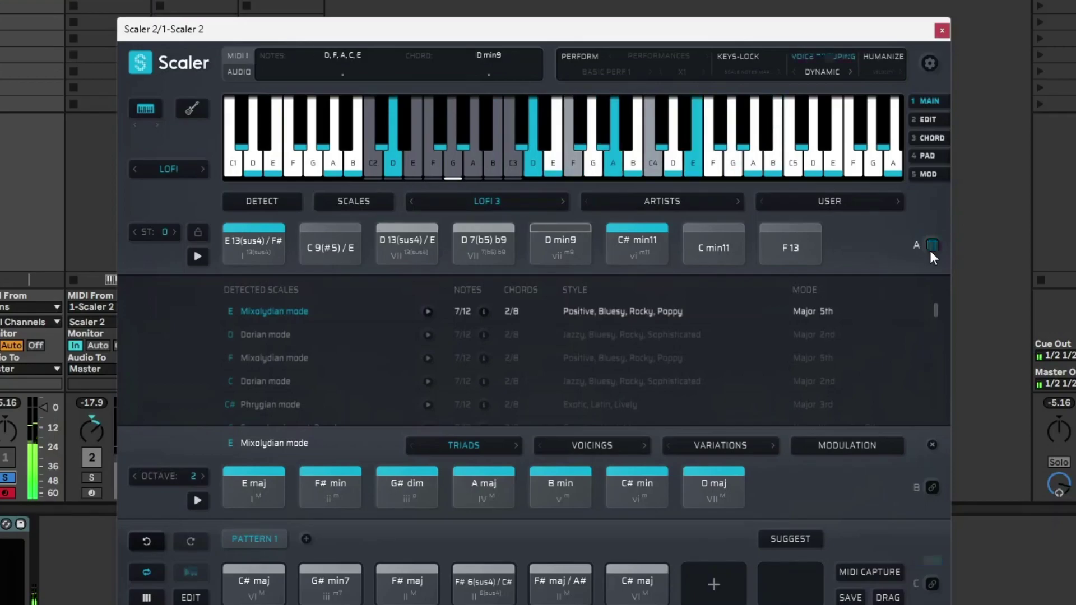
# Step: Apply the Avant Garde 4 performance in Scaler, then step forward to Avant Garde 6
pyautogui.click(932, 245)
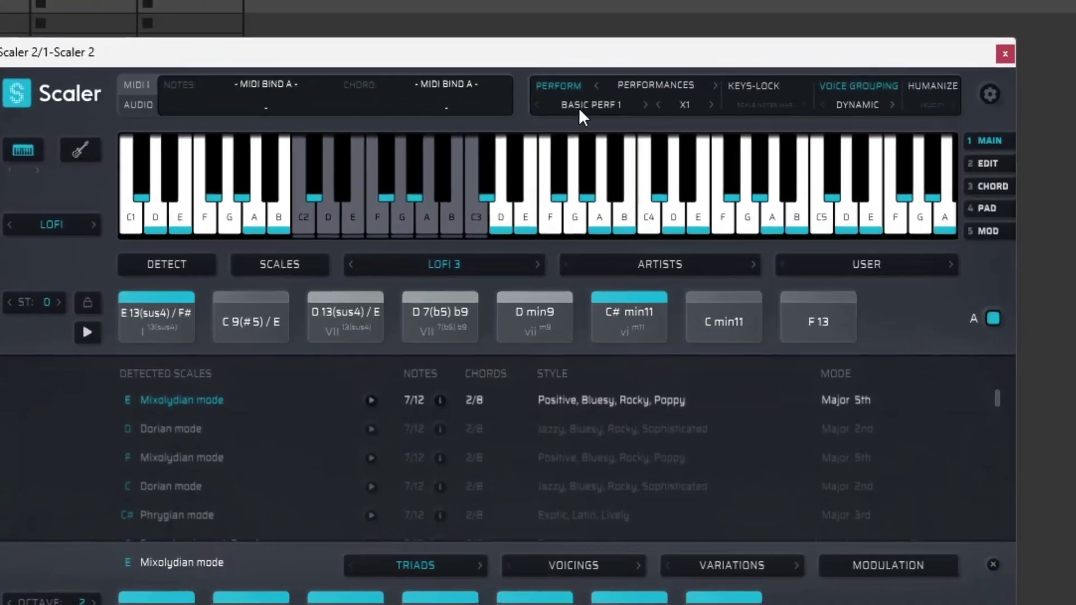
pyautogui.click(606, 72)
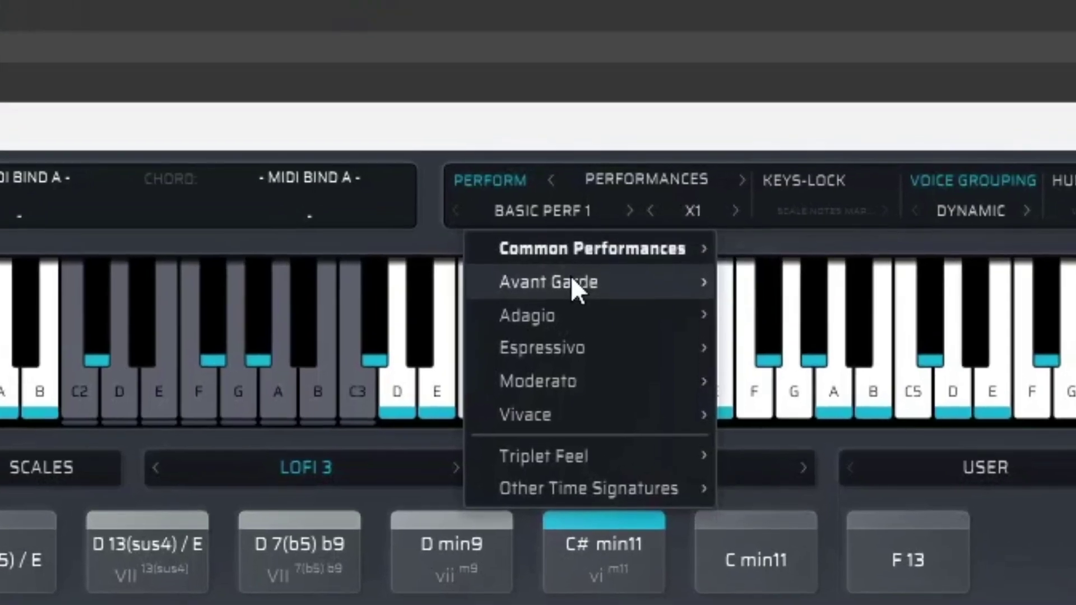
pyautogui.moveTo(597, 191)
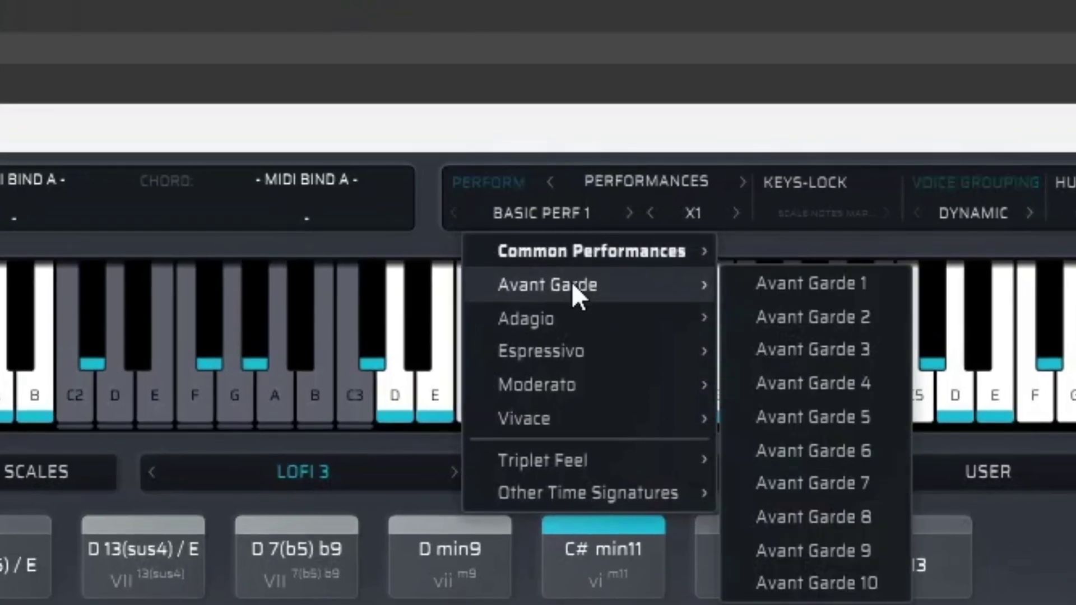
pyautogui.click(857, 386)
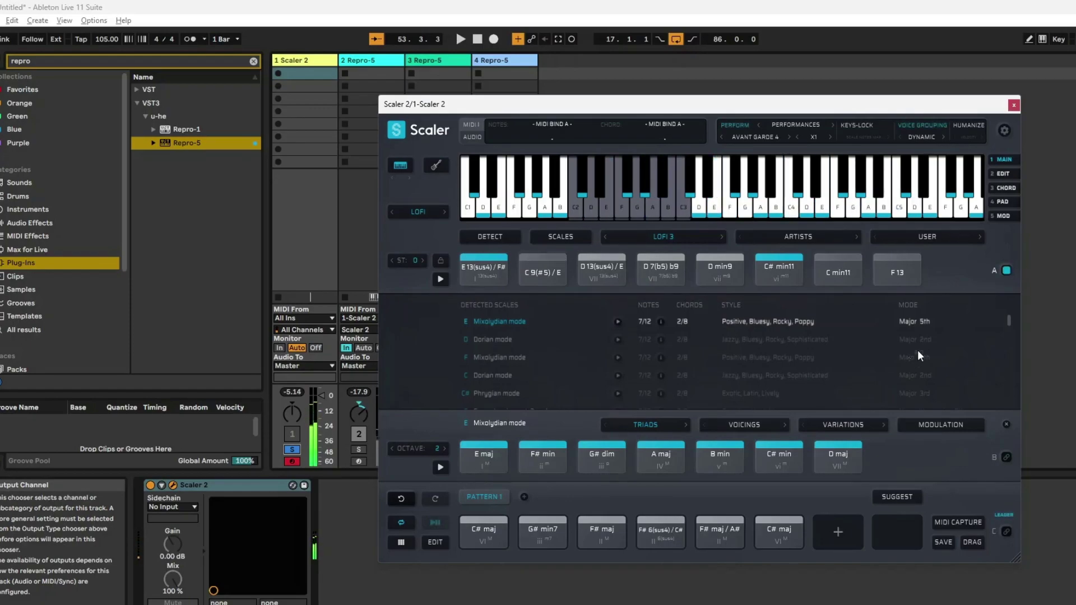
pyautogui.click(786, 136)
pyautogui.click(791, 134)
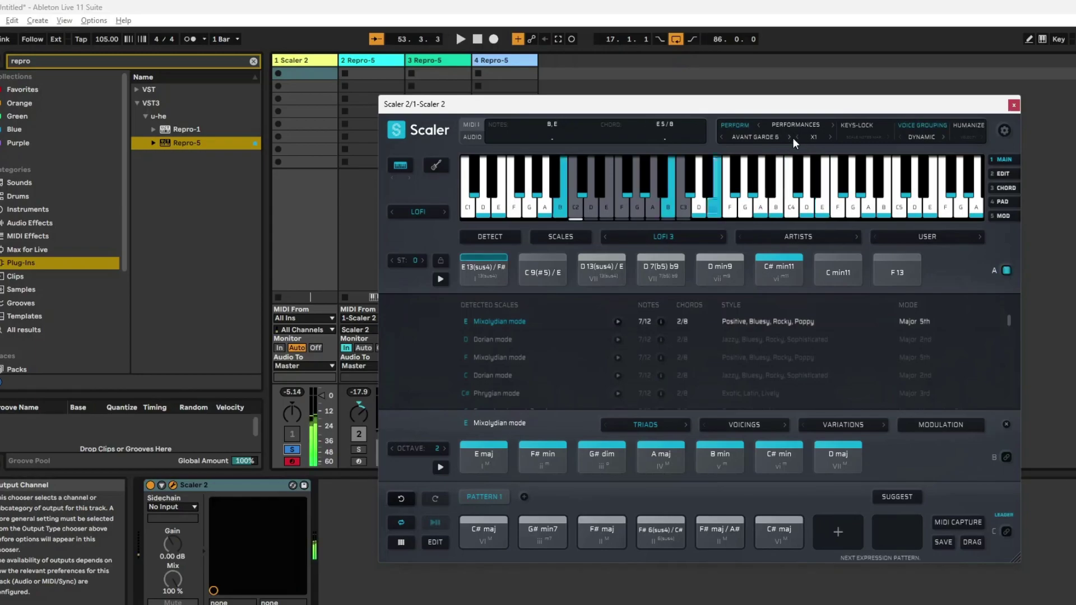